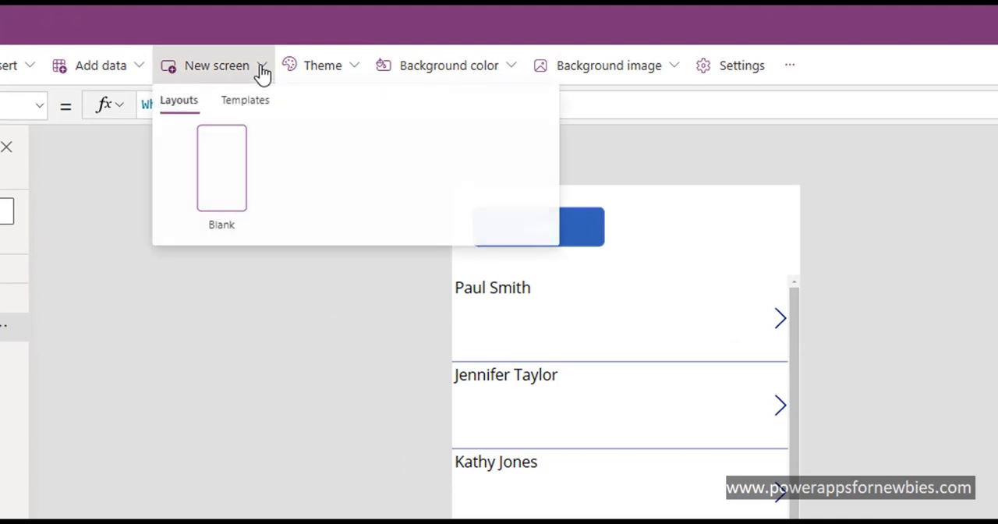
# Step: Add a blank screen to the app and rename it Menu
pyautogui.click(222, 173)
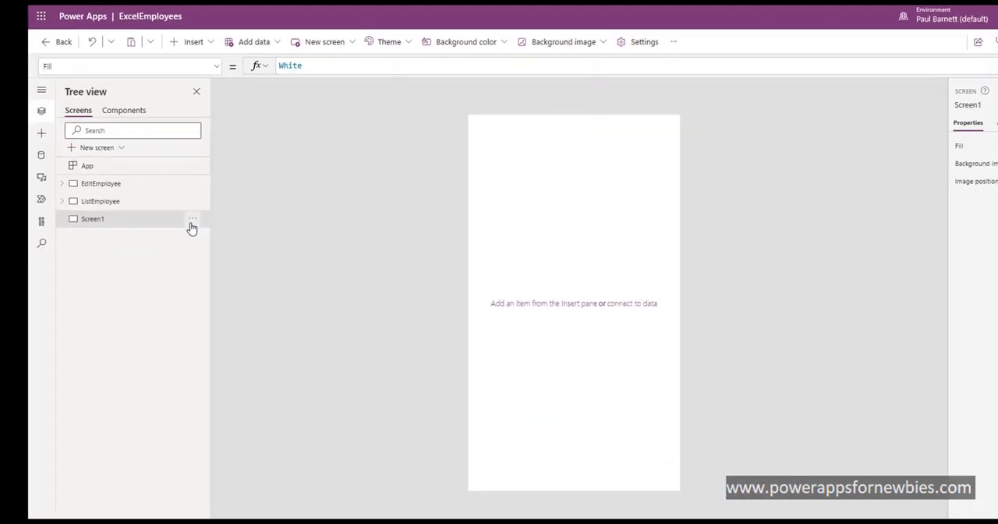
pyautogui.click(192, 221)
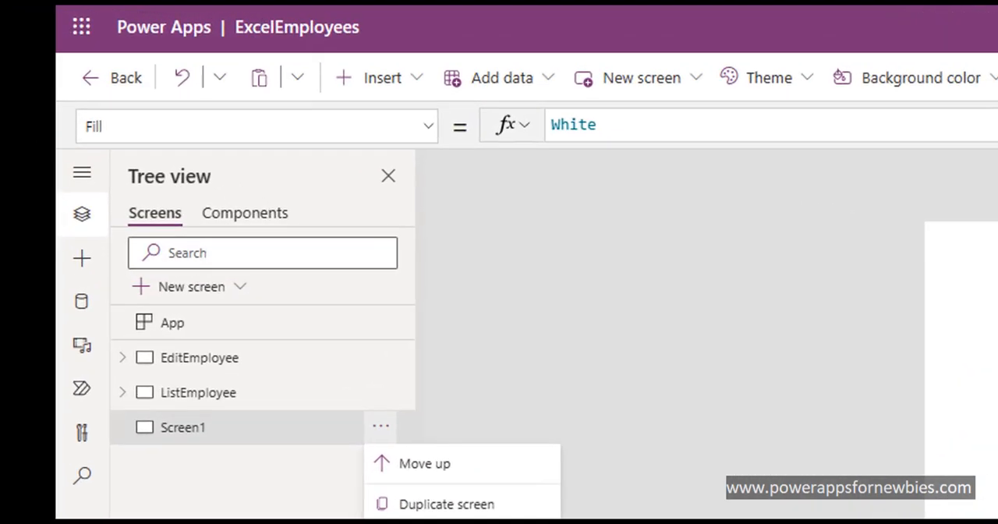
pyautogui.click(213, 297)
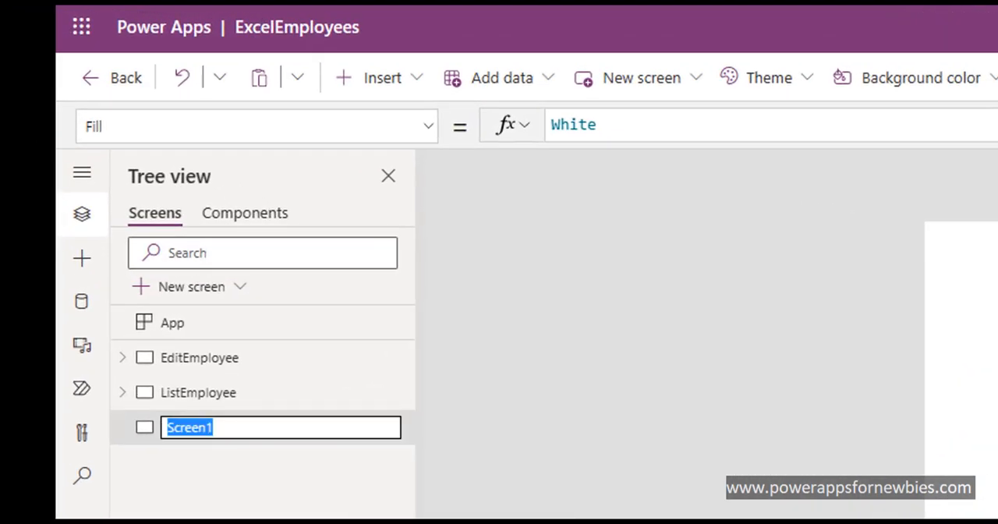
pyautogui.write('Menu')
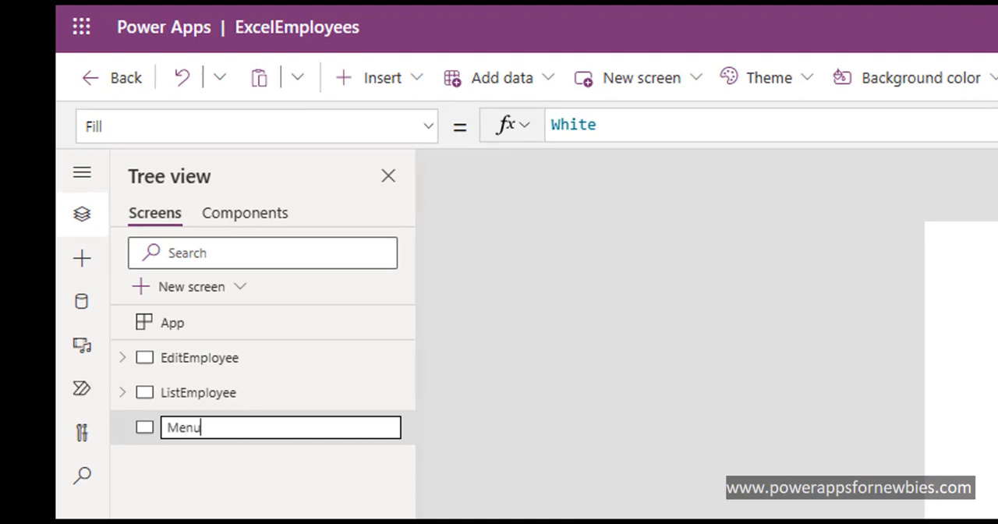
pyautogui.press('Return')
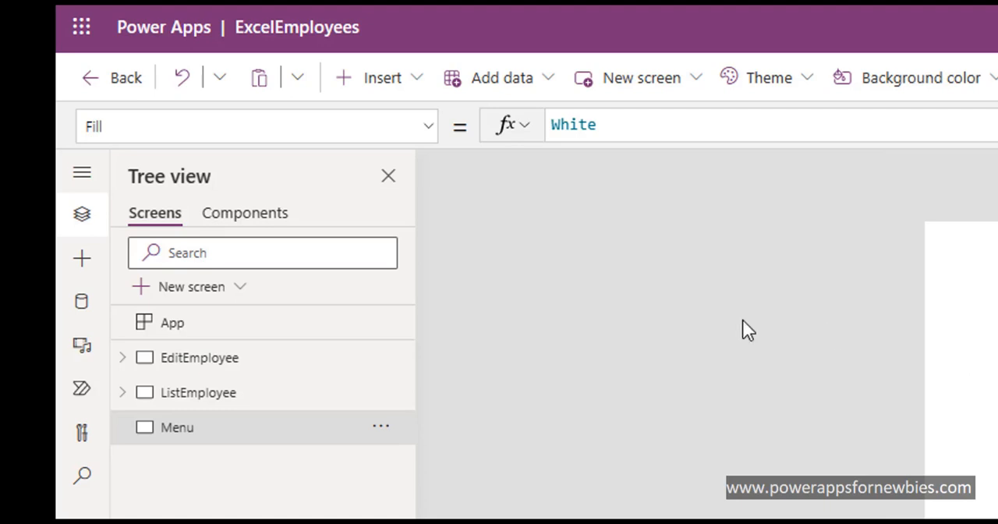
# Step: Insert a button and place it in the middle of the Menu screen
pyautogui.click(389, 78)
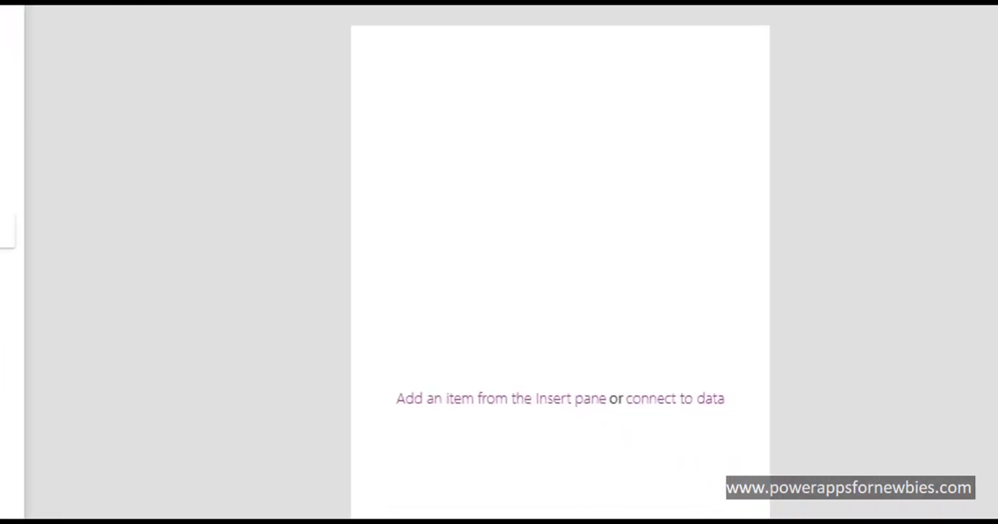
pyautogui.moveTo(451, 76); pyautogui.dragTo(541, 364)
pyautogui.click(564, 457)
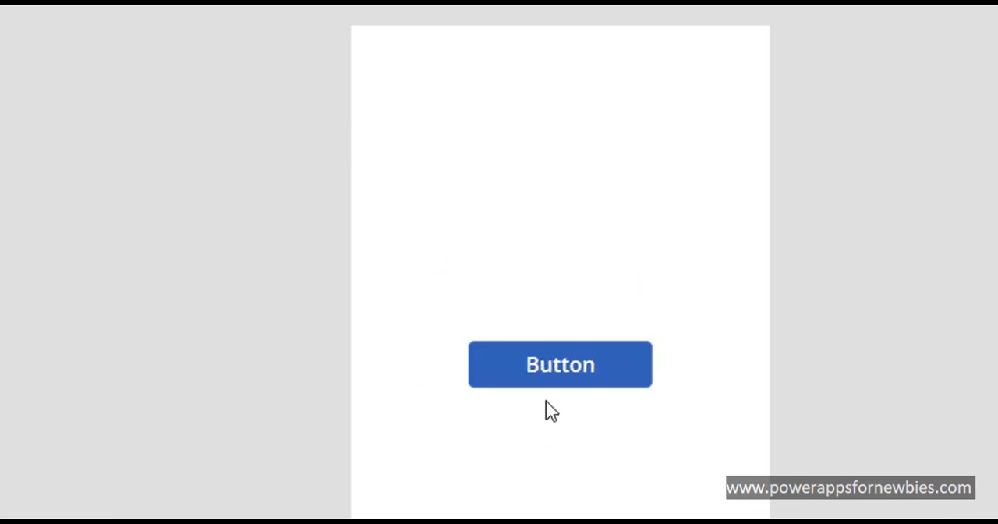
# Step: Duplicate the button and align the copy directly below the original, leaving a gap between them
pyautogui.click(529, 356)
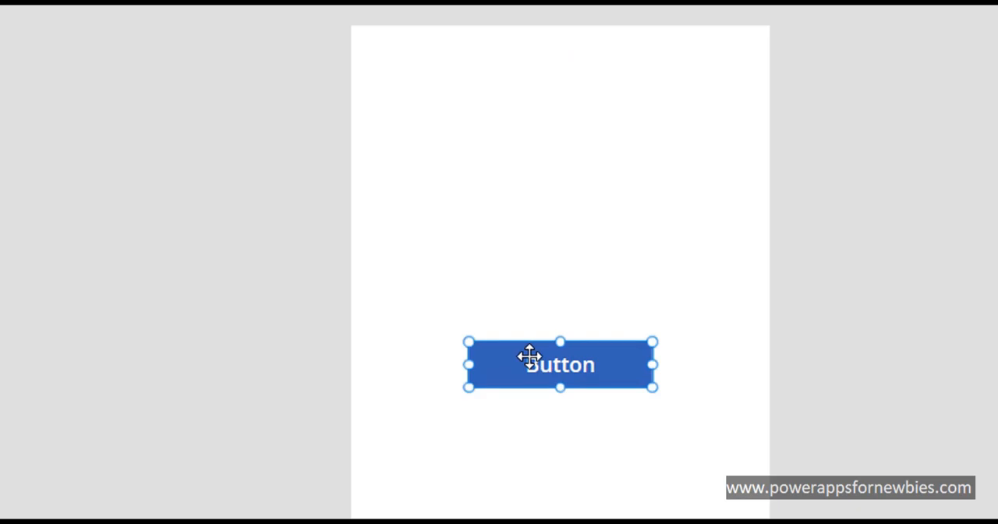
pyautogui.hotkey('ctrl', 'c')
pyautogui.hotkey('ctrl', 'v')
pyautogui.moveTo(530, 383); pyautogui.dragTo(526, 512)
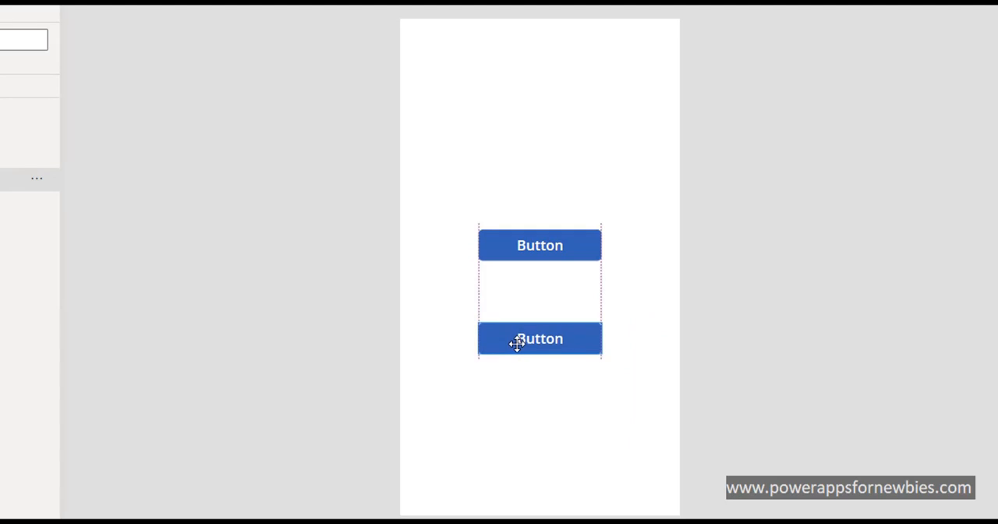
pyautogui.moveTo(517, 344); pyautogui.dragTo(518, 345)
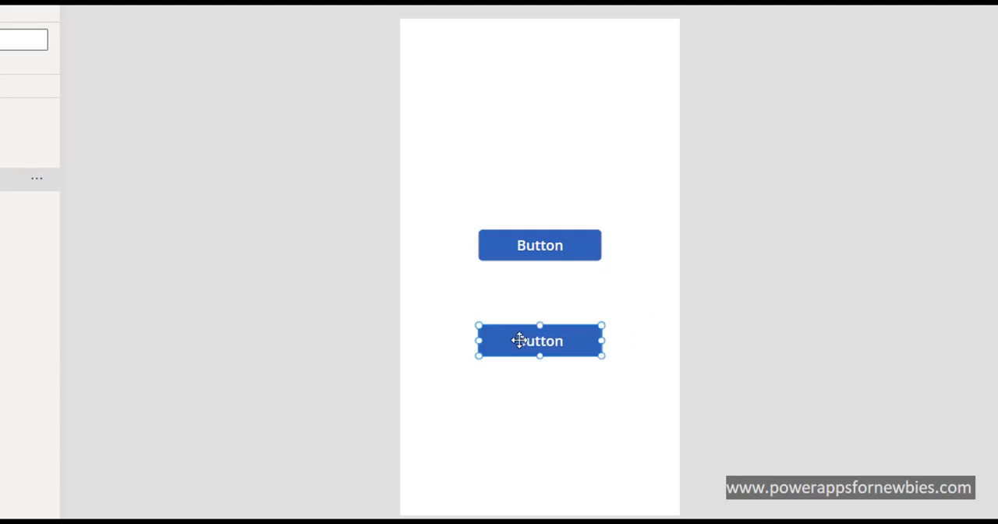
# Step: Change the upper button's text to Employees
pyautogui.click(530, 250)
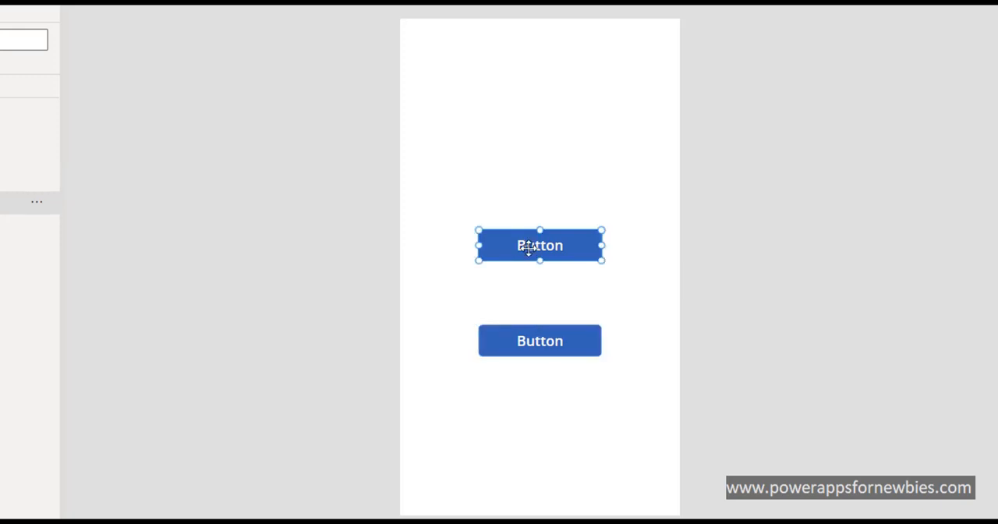
pyautogui.doubleClick(529, 249)
pyautogui.write('B')
pyautogui.write('mployee')
pyautogui.write('s')
# Step: Change the lower button's text to Exit and set its fill to the bright red standard color
pyautogui.click(537, 339)
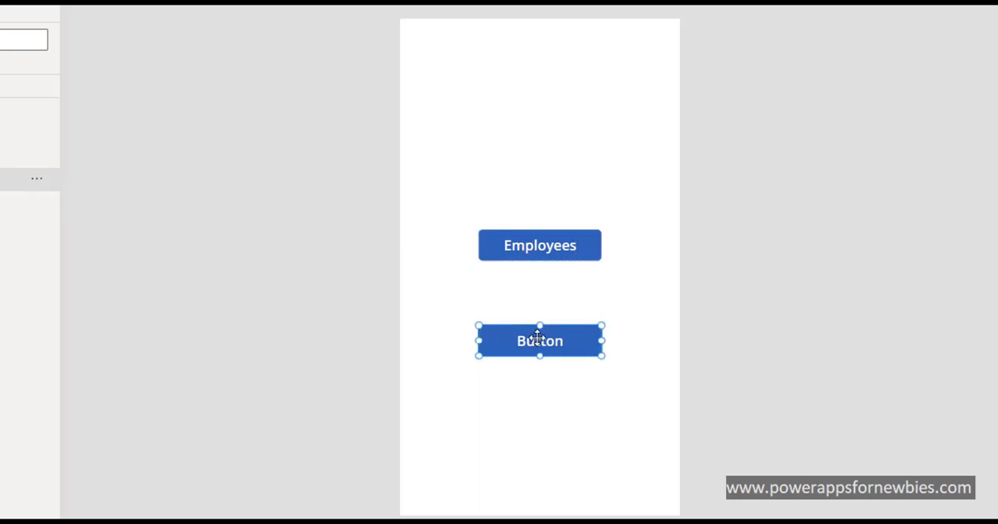
pyautogui.doubleClick(535, 340)
pyautogui.write('Exit')
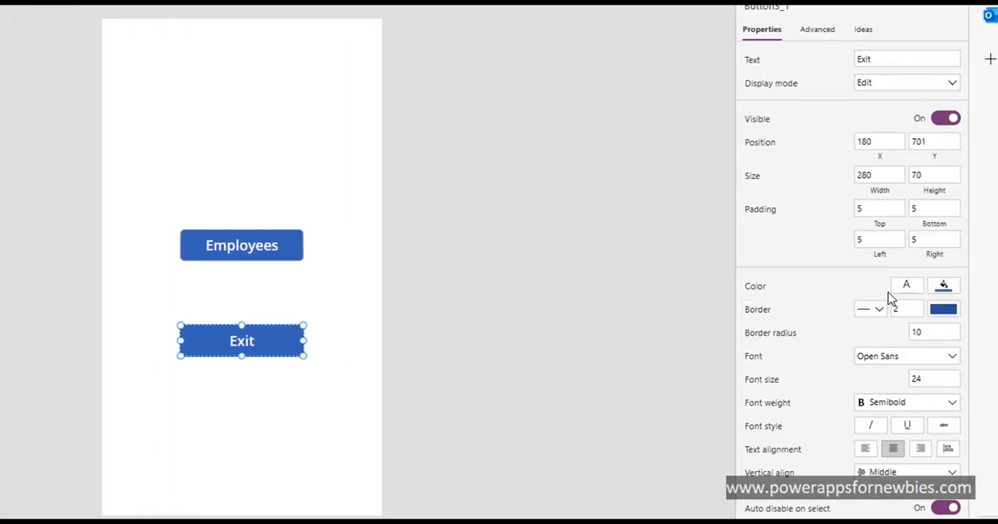
pyautogui.click(940, 289)
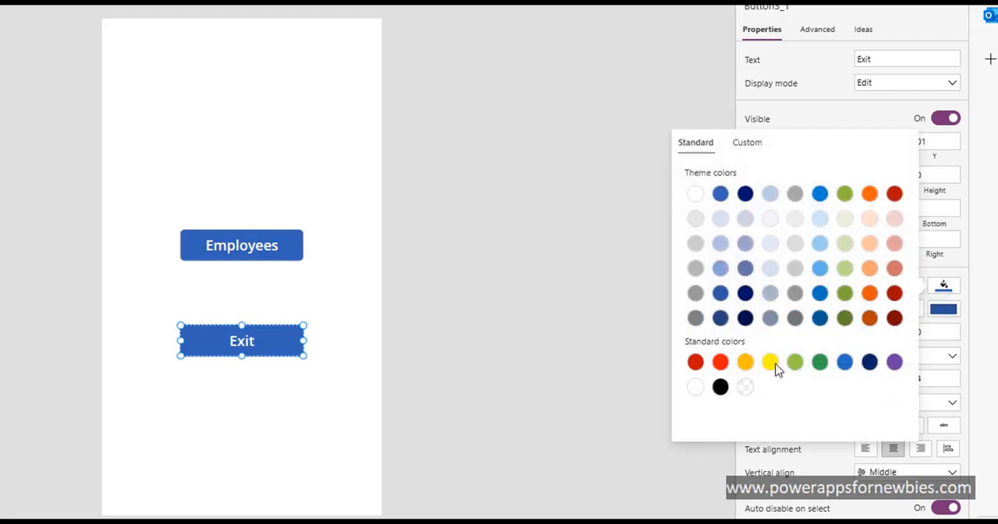
pyautogui.click(720, 363)
pyautogui.click(225, 296)
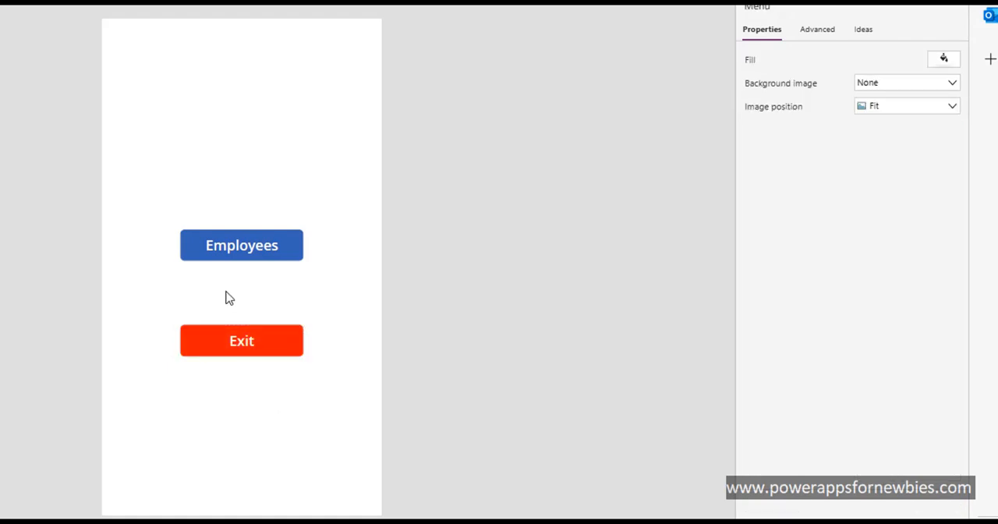
# Step: Set the Employees button's OnSelect formula to Navigate(ListEmployee,ScreenTransition.Fade)
pyautogui.click(248, 254)
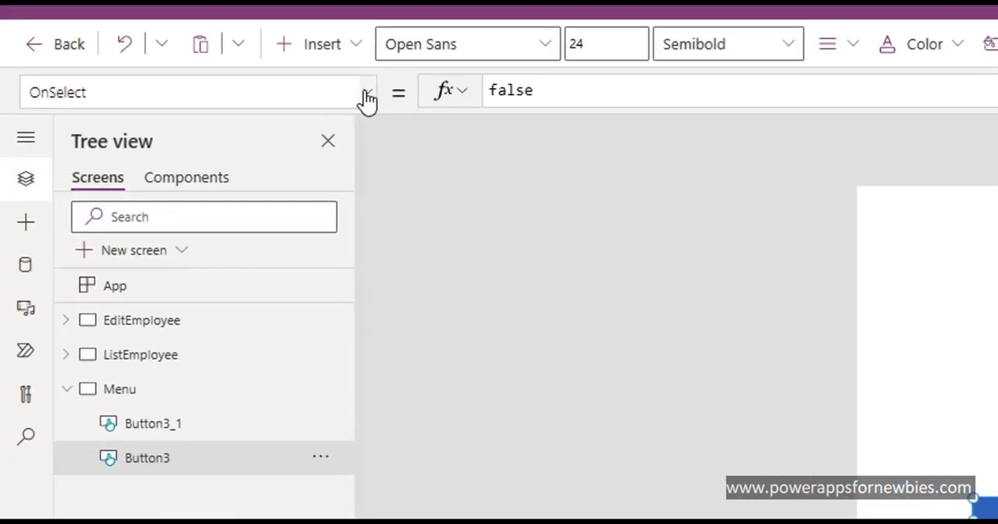
pyautogui.click(364, 92)
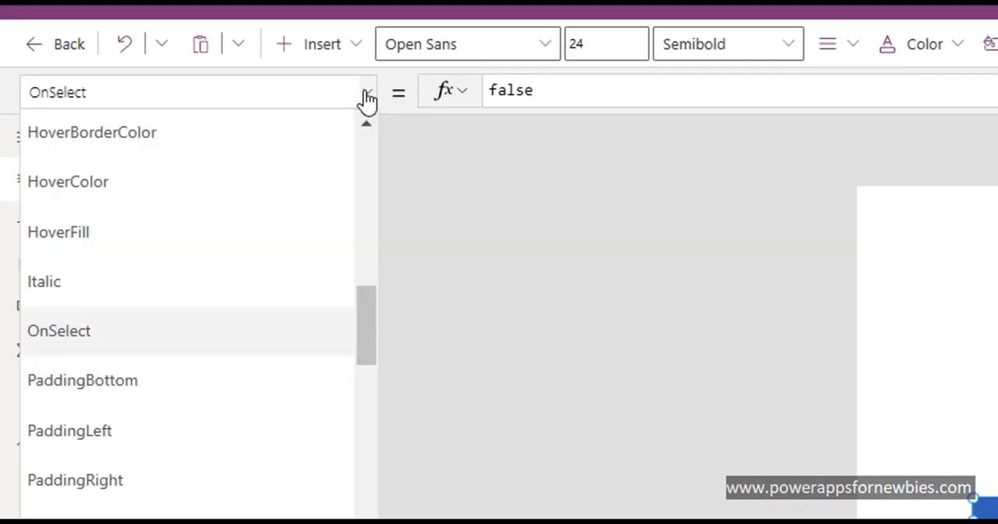
pyautogui.click(506, 92)
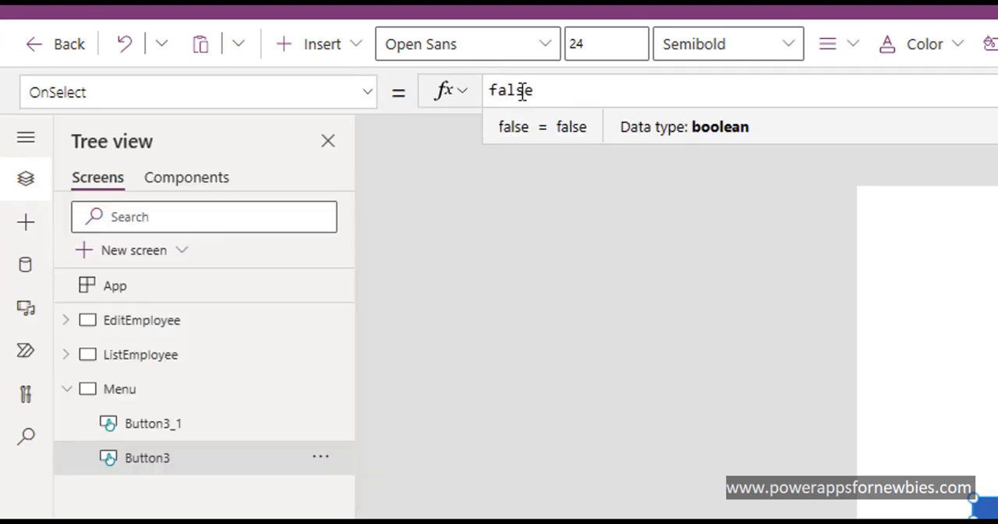
pyautogui.doubleClick(522, 92)
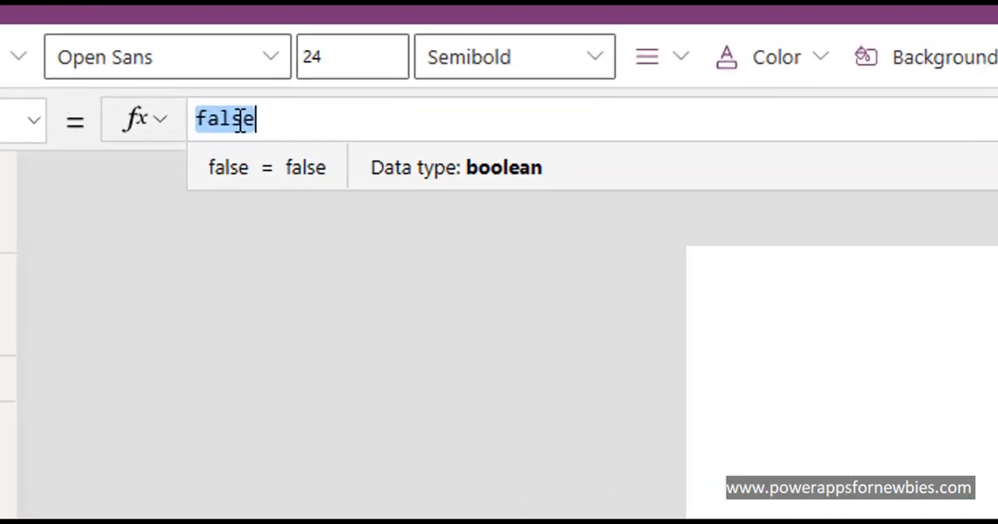
pyautogui.click(521, 92)
pyautogui.doubleClick(135, 130)
pyautogui.write('N')
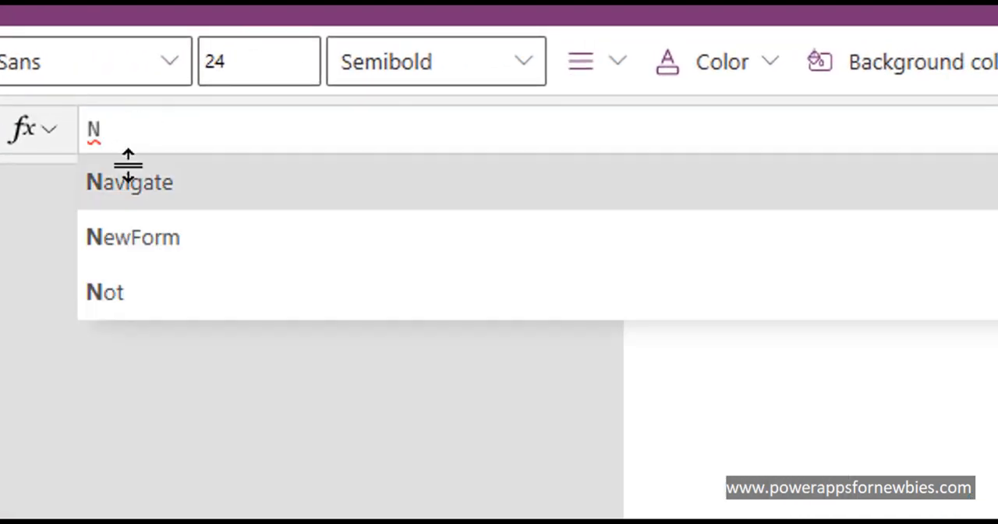
pyautogui.click(133, 182)
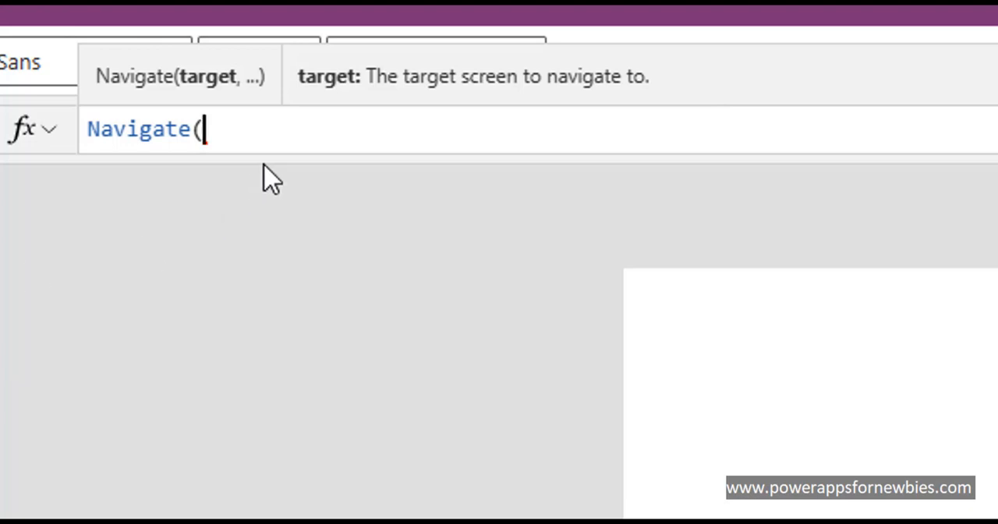
pyautogui.write('Lis')
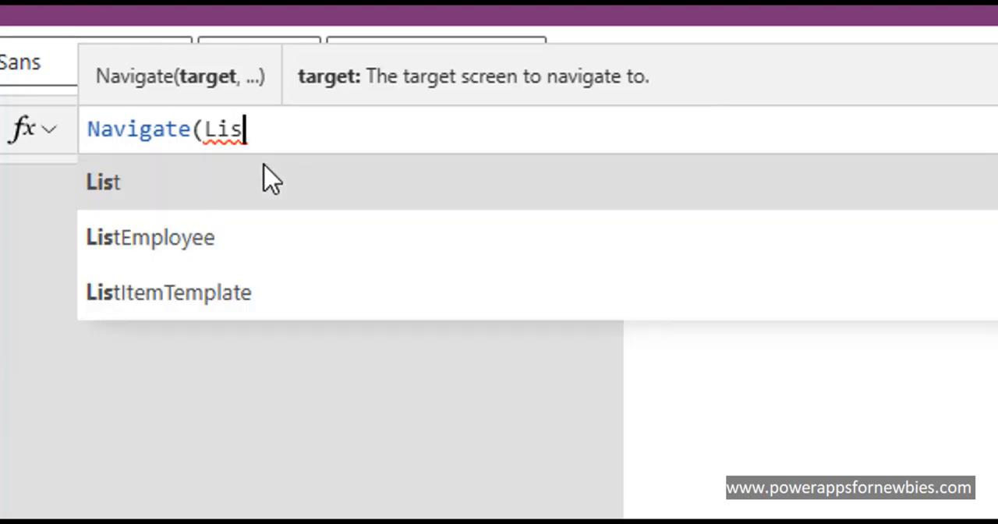
pyautogui.click(230, 261)
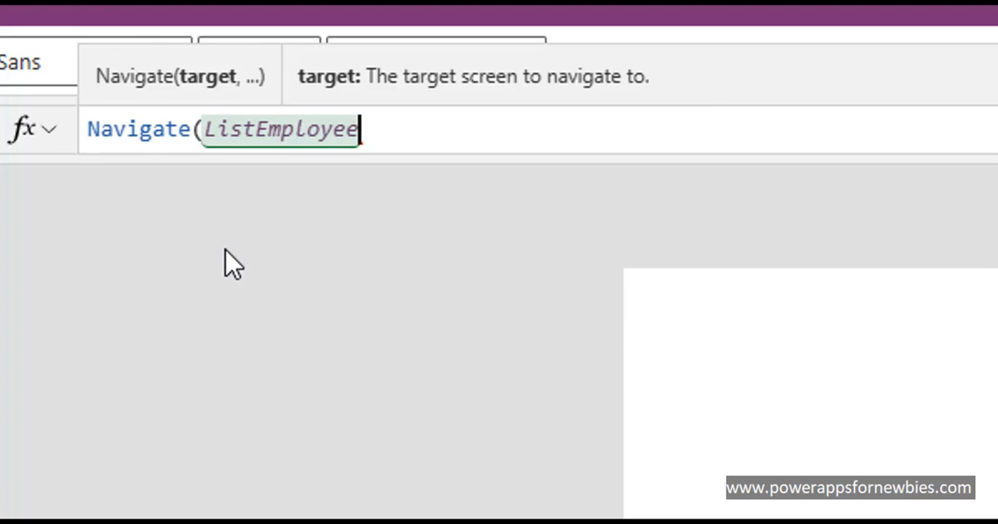
pyautogui.write(',')
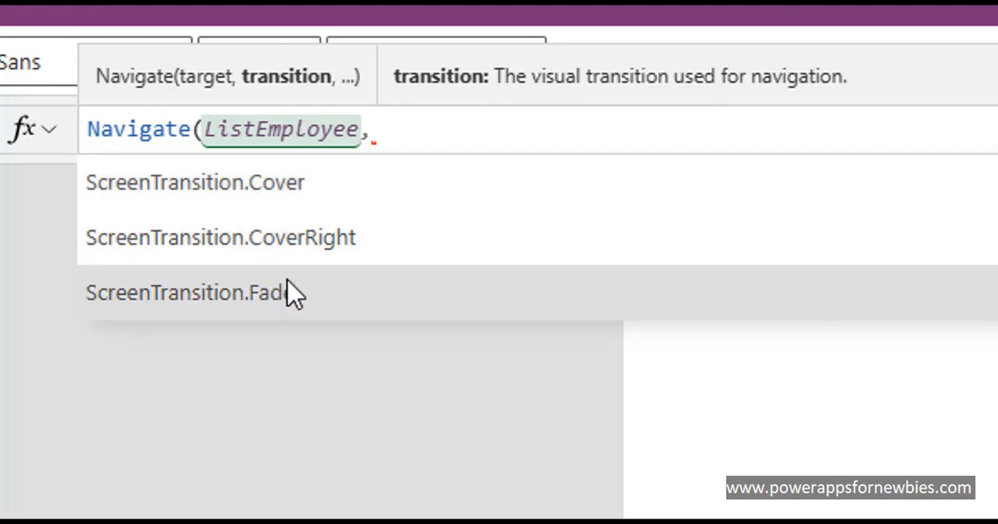
pyautogui.click(297, 289)
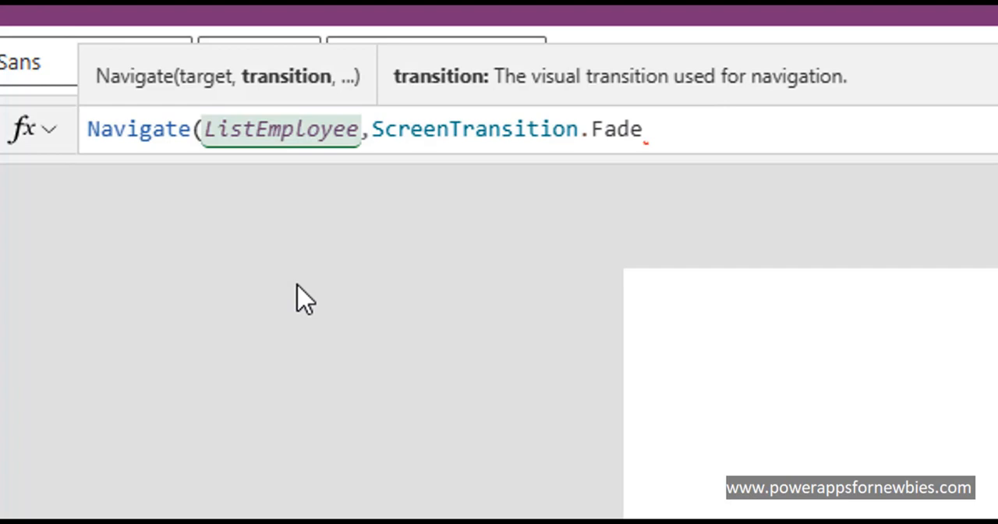
pyautogui.write(')')
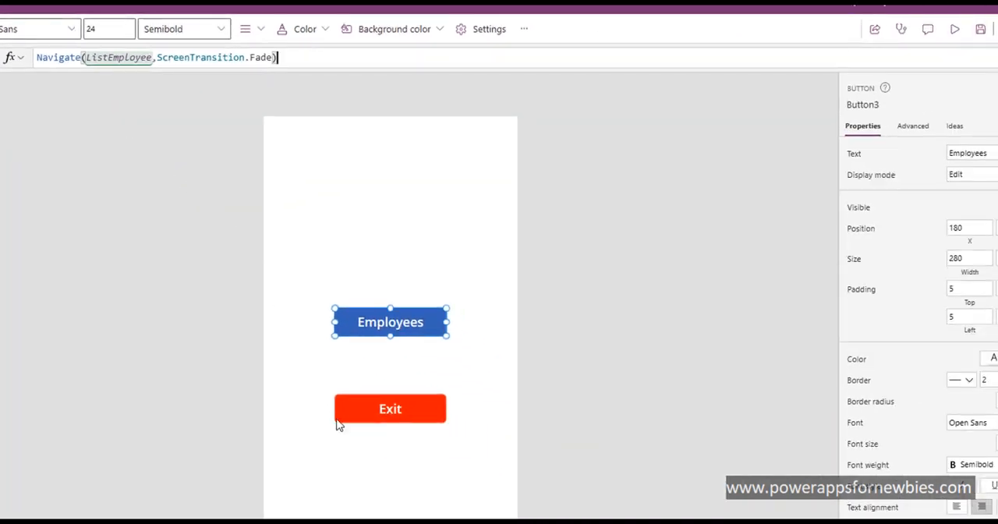
# Step: Set the Exit button's OnSelect formula to Exit()
pyautogui.click(390, 420)
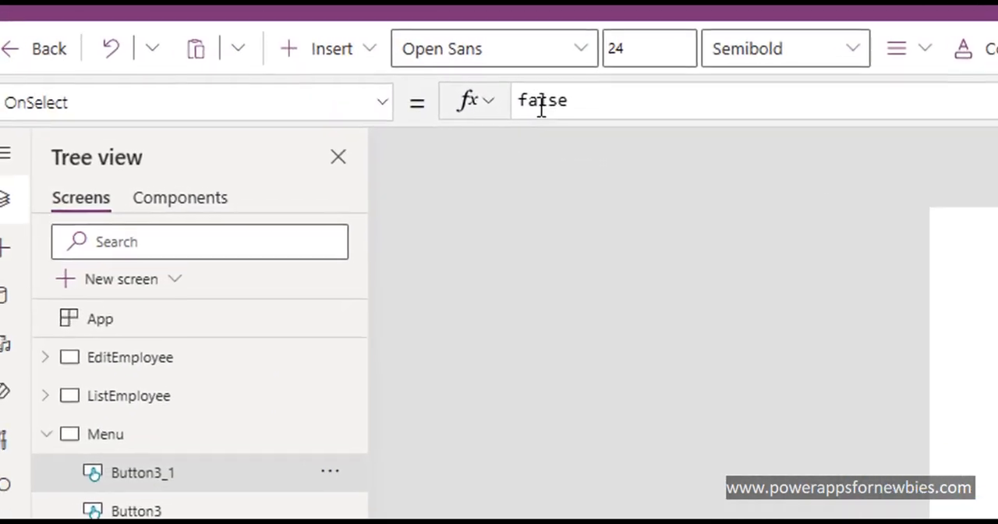
pyautogui.doubleClick(233, 74)
pyautogui.write('Ex')
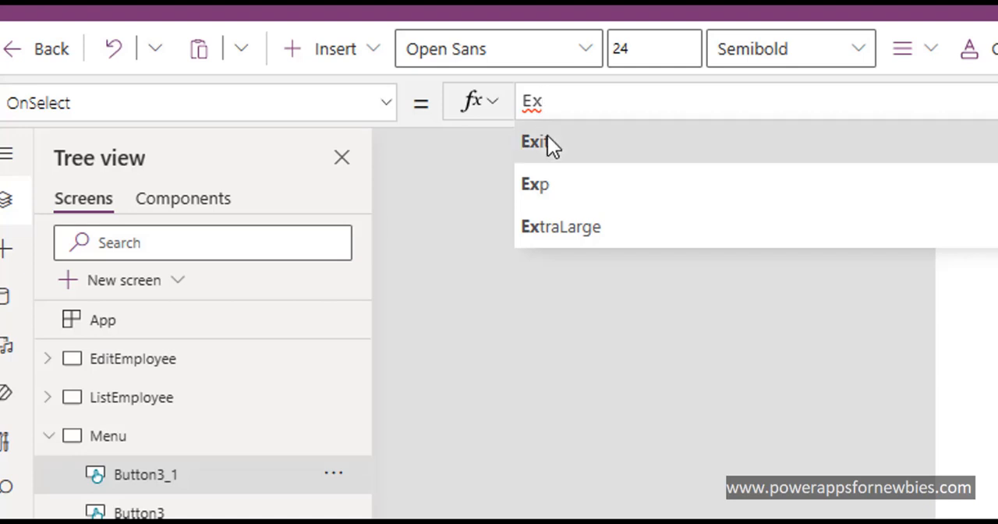
pyautogui.click(547, 141)
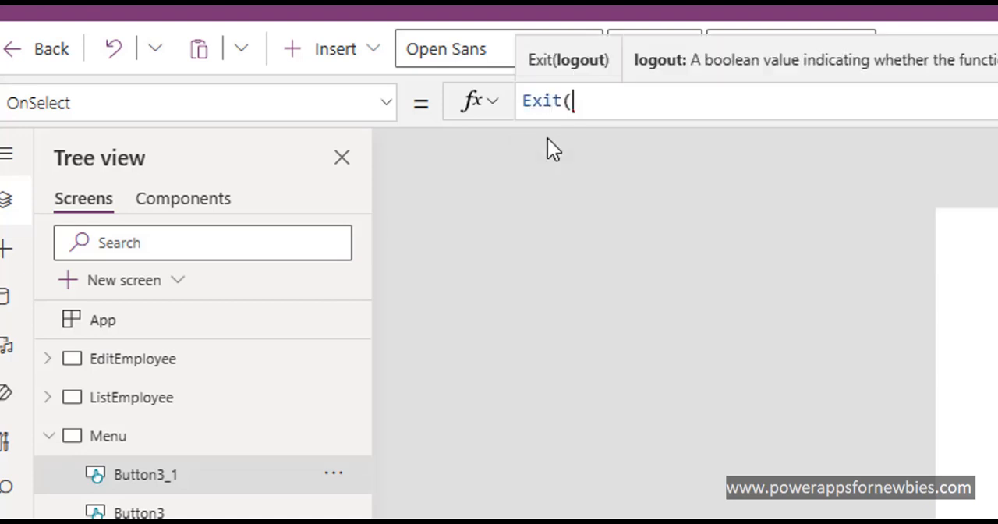
pyautogui.write(')')
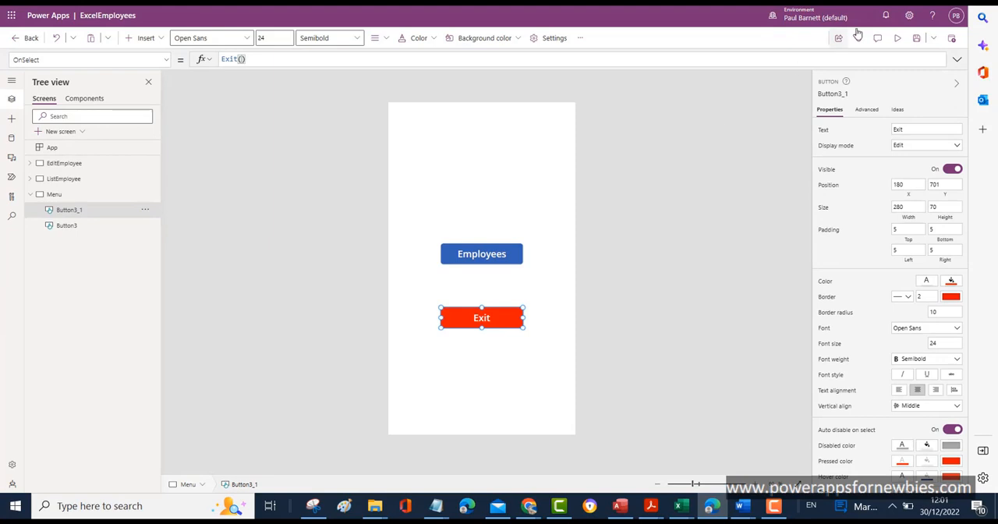
# Step: Preview the app to test the Exit and Employees buttons, and return to editing the Menu screen
pyautogui.click(897, 38)
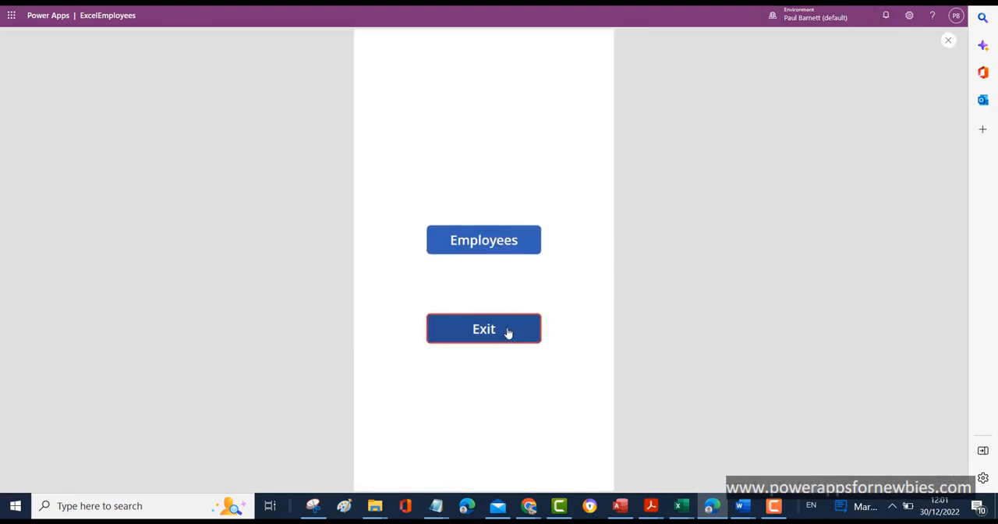
pyautogui.click(508, 332)
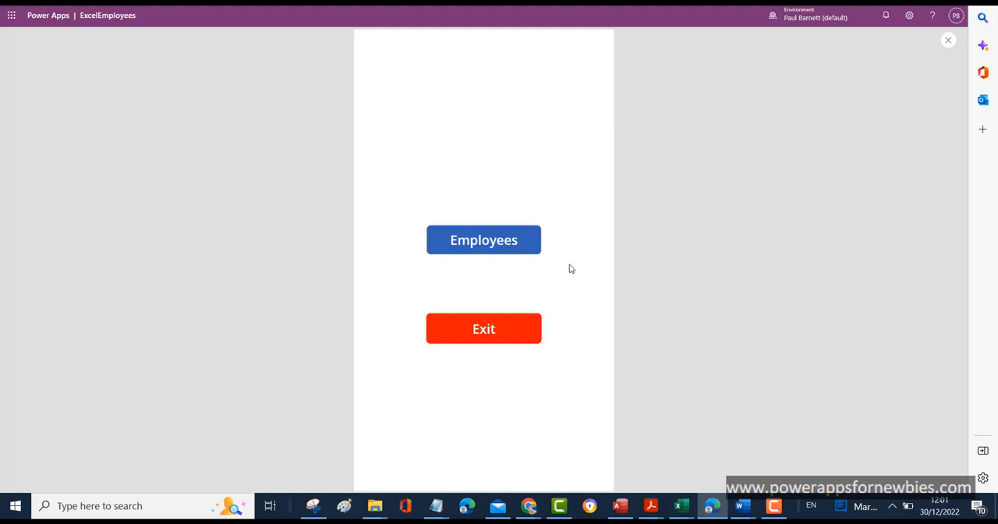
pyautogui.click(502, 242)
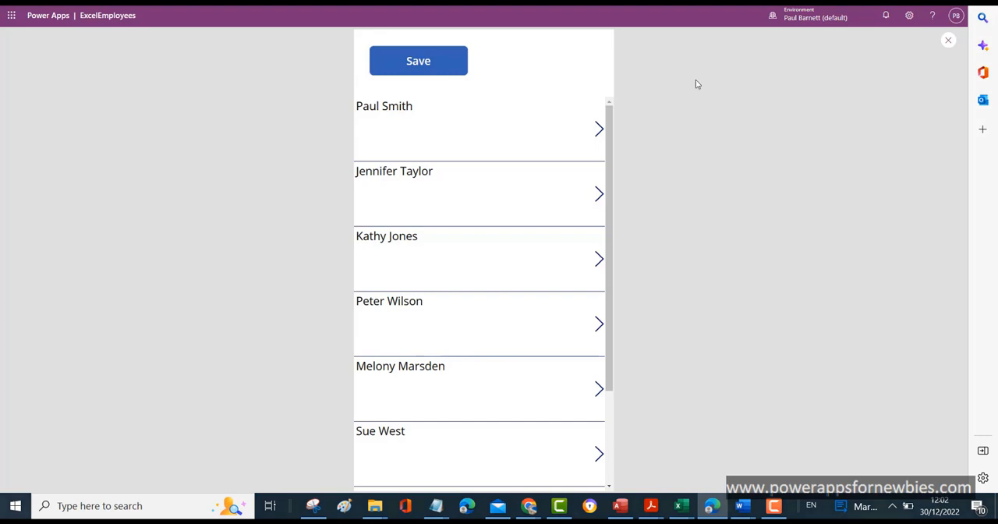
pyautogui.click(948, 43)
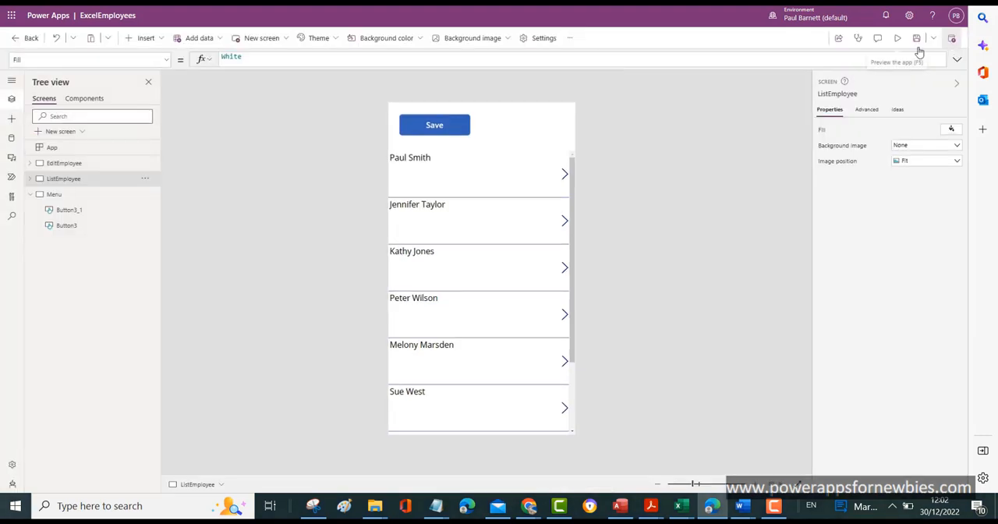
pyautogui.click(76, 199)
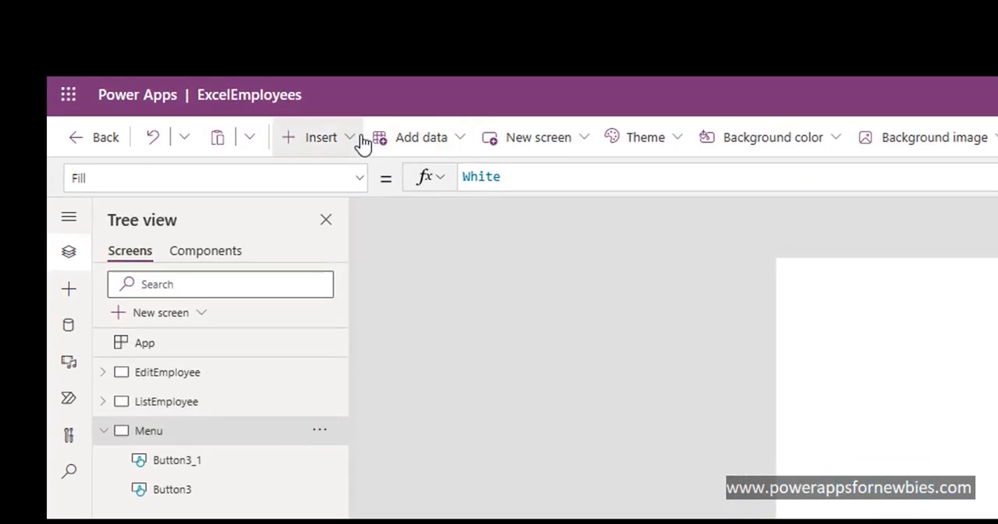
# Step: Insert a text label at the top of the Menu screen, stretch it to the full screen width, and center its text
pyautogui.click(166, 38)
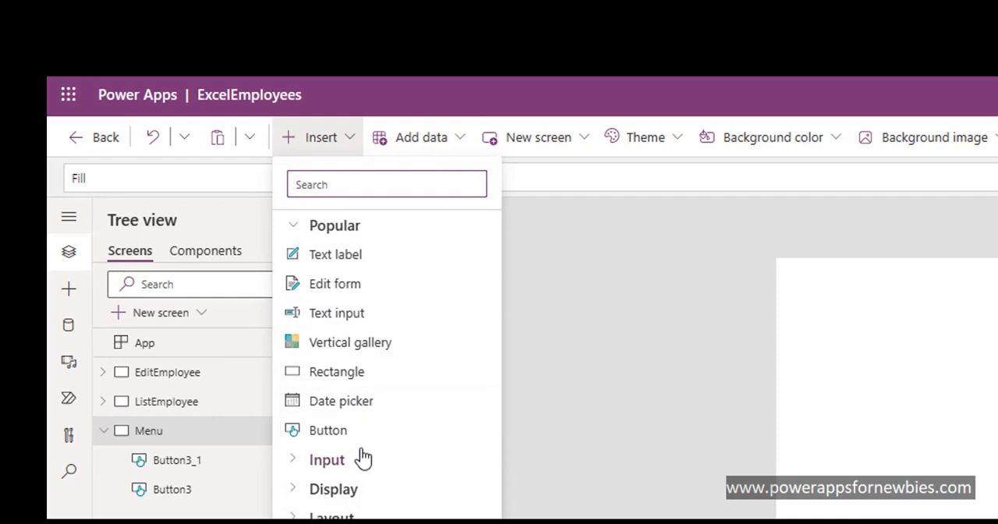
pyautogui.click(335, 254)
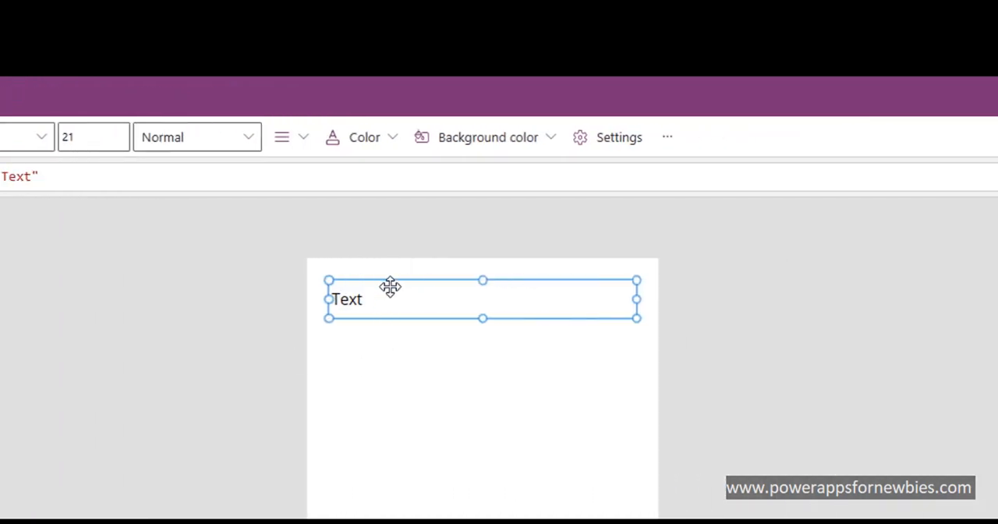
pyautogui.moveTo(389, 286); pyautogui.dragTo(361, 260)
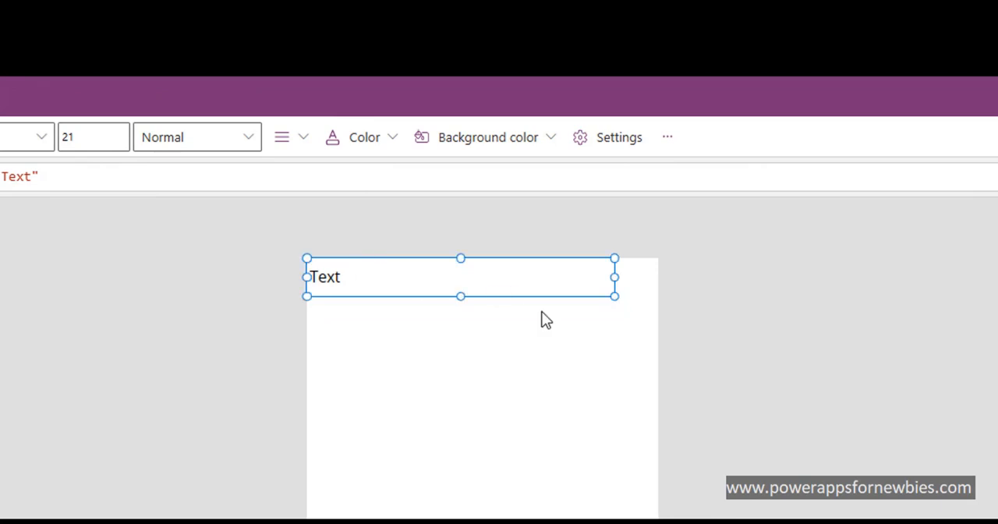
pyautogui.moveTo(619, 277); pyautogui.dragTo(667, 277)
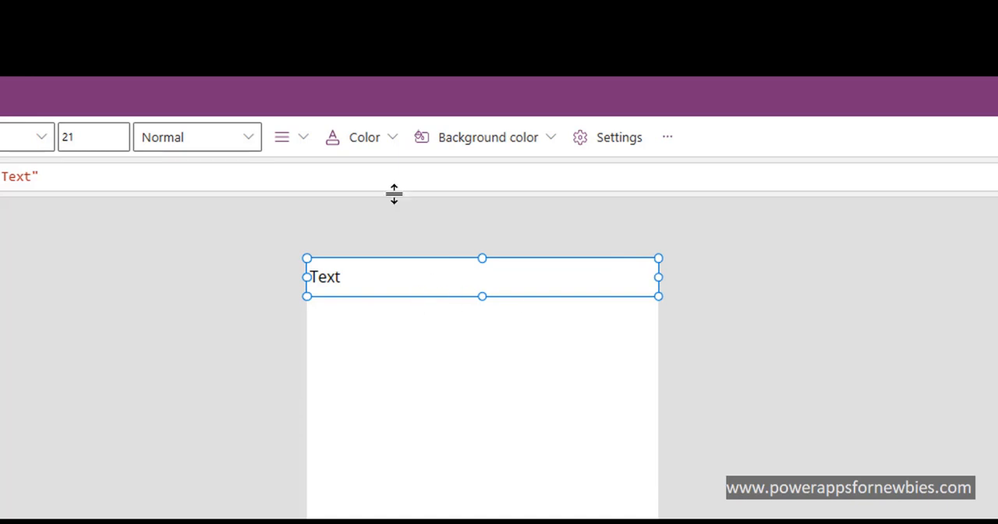
pyautogui.click(304, 142)
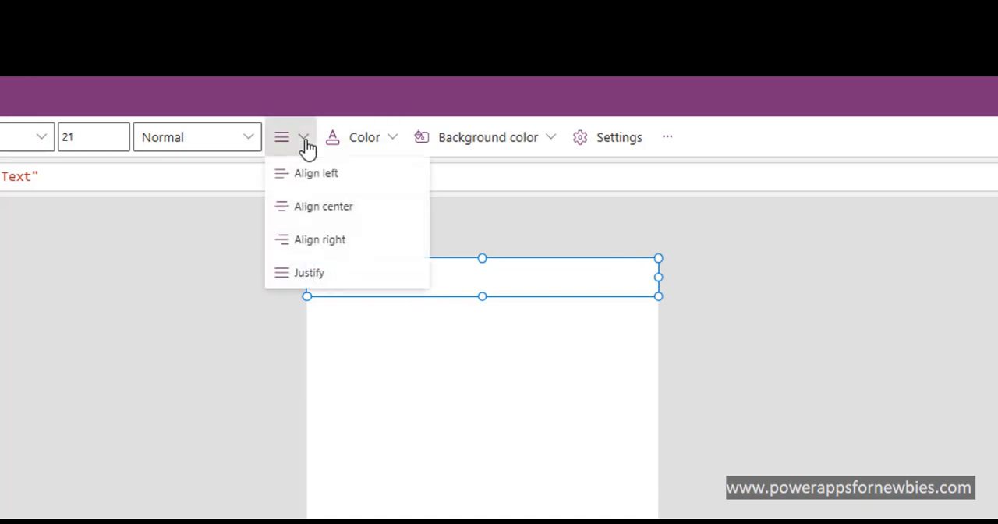
pyautogui.click(349, 211)
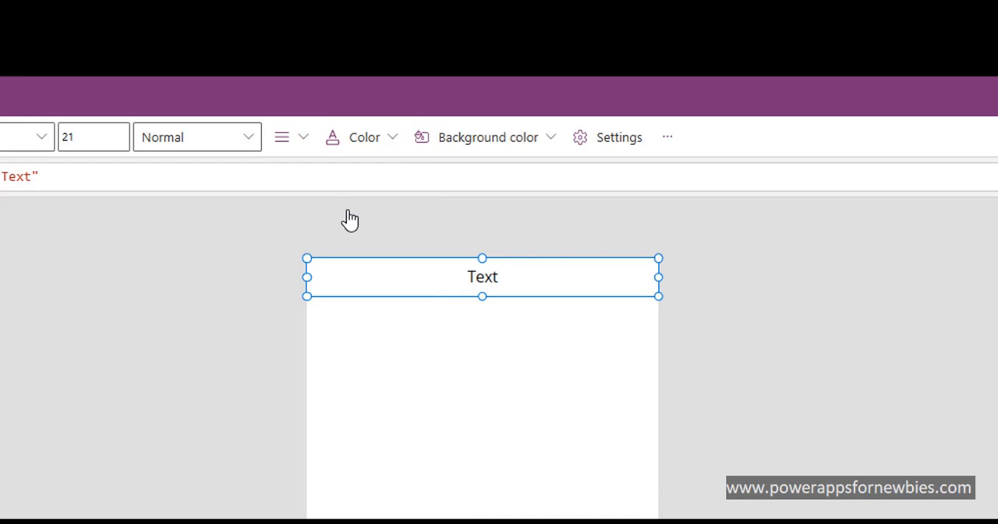
# Step: Set the new label's text to "Employee Tracking"
pyautogui.doubleClick(17, 176)
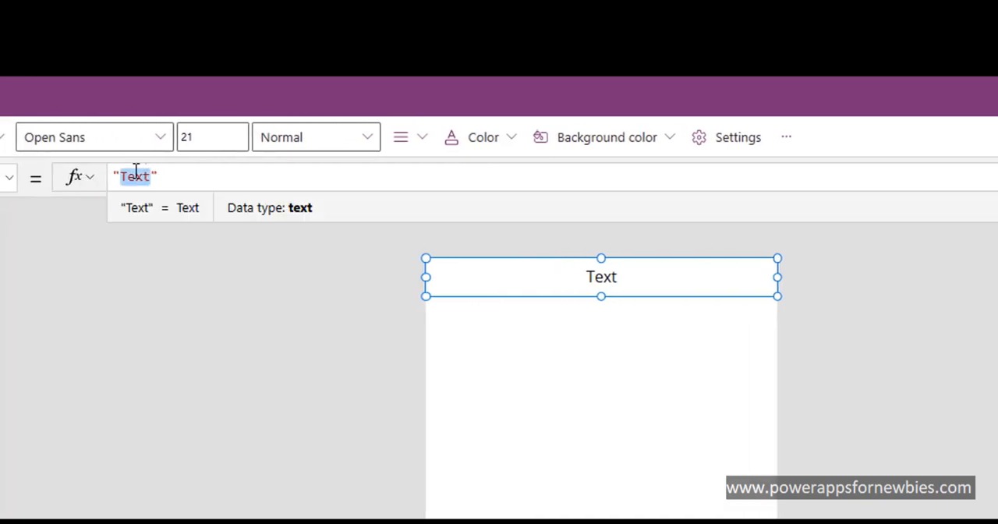
pyautogui.write('Emplo')
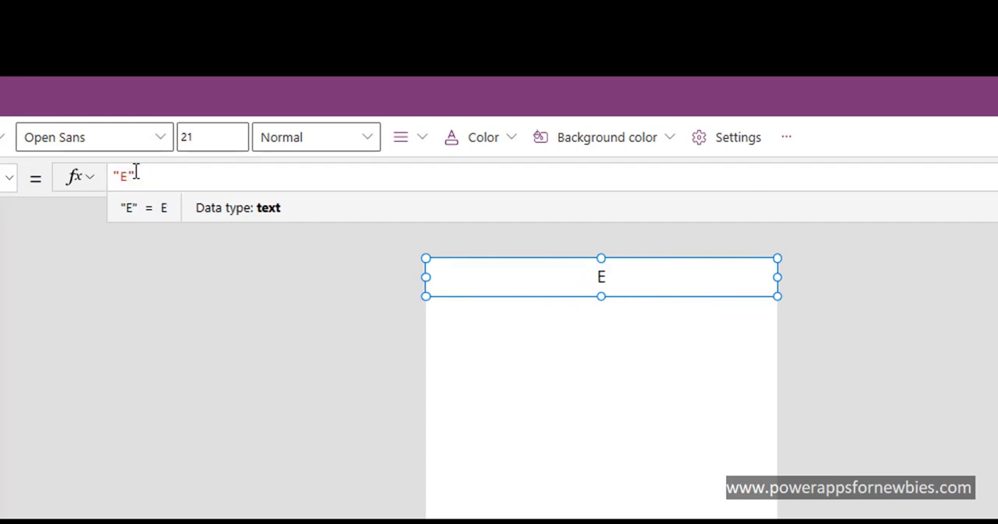
pyautogui.write('yee ')
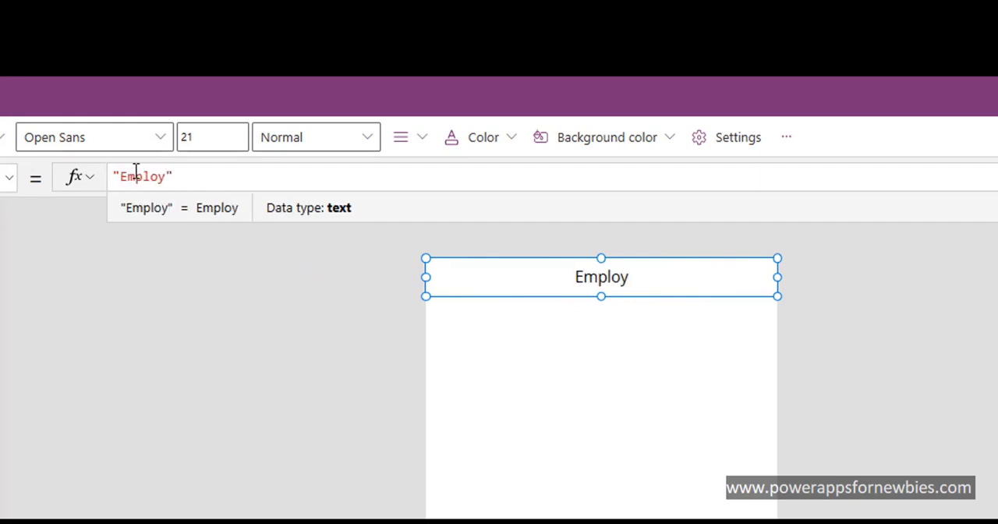
pyautogui.write('Trac')
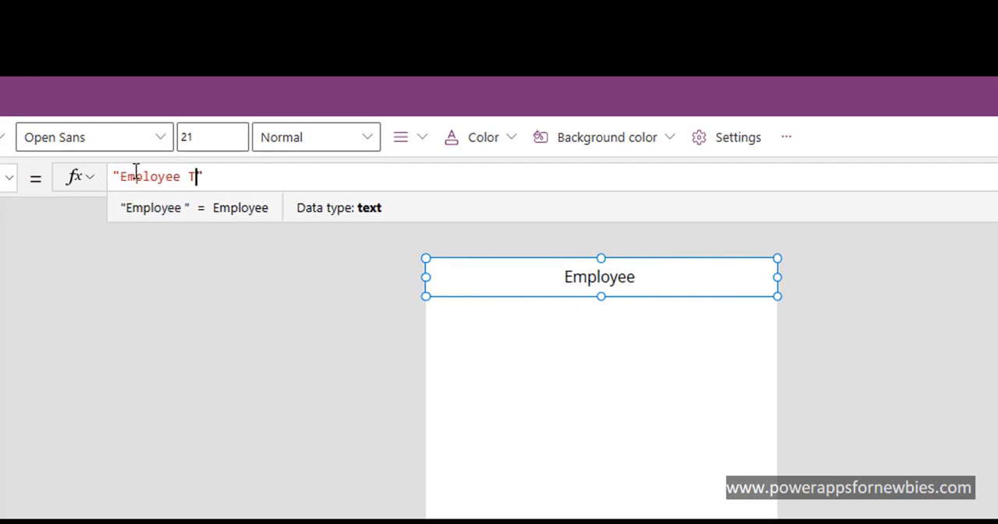
pyautogui.write('king')
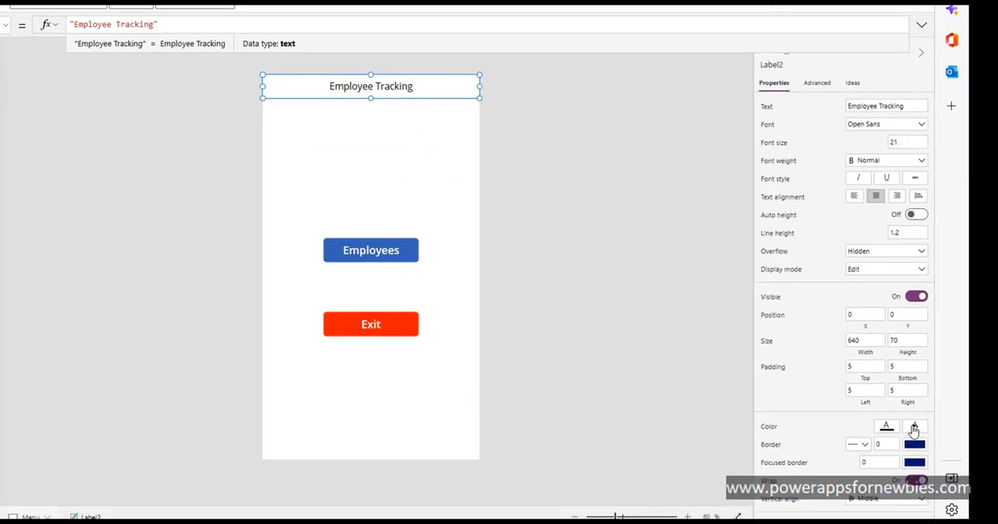
# Step: Give the Employee Tracking label a blue standard-color fill and white text
pyautogui.click(976, 470)
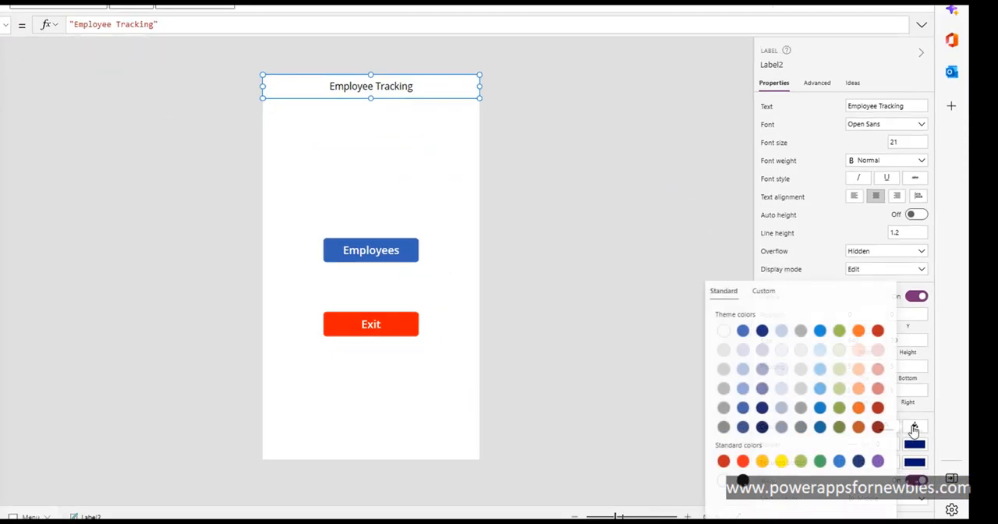
pyautogui.click(838, 462)
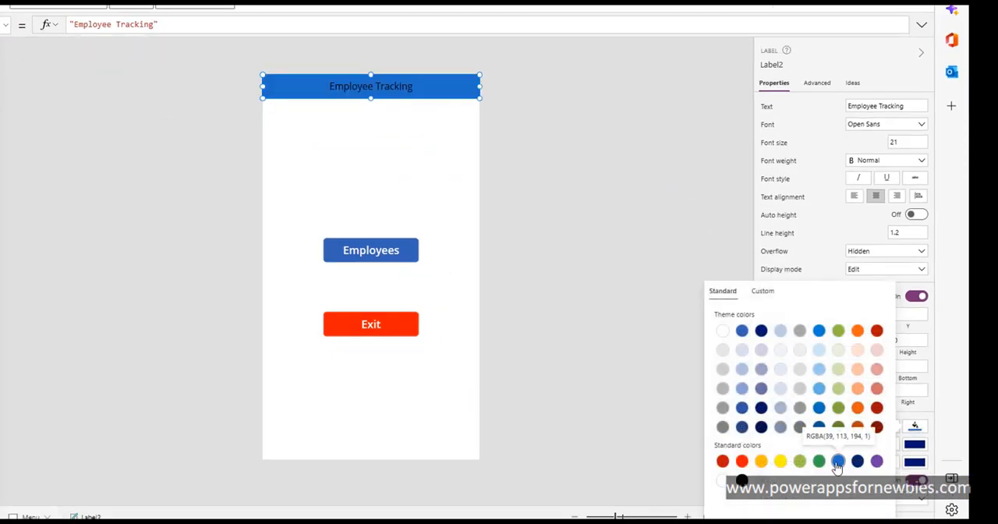
pyautogui.click(918, 422)
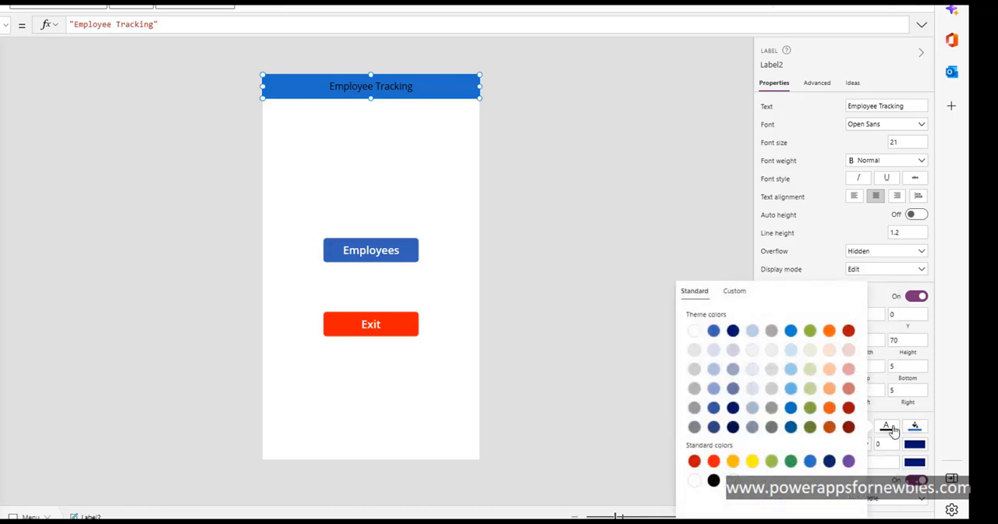
pyautogui.click(694, 331)
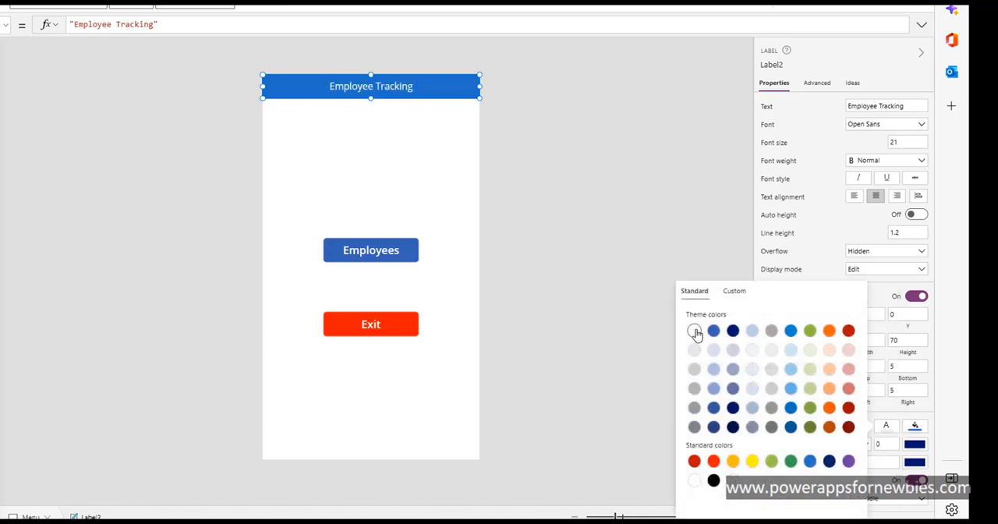
pyautogui.click(556, 173)
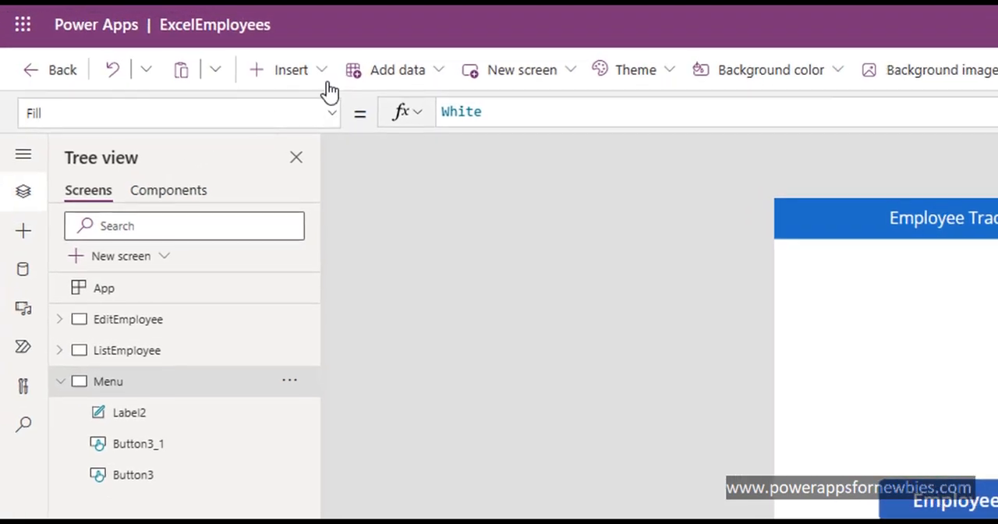
# Step: Insert an image control between the header and the Employees button, sized about 565 by 320 at about X 41, Y 116
pyautogui.click(326, 76)
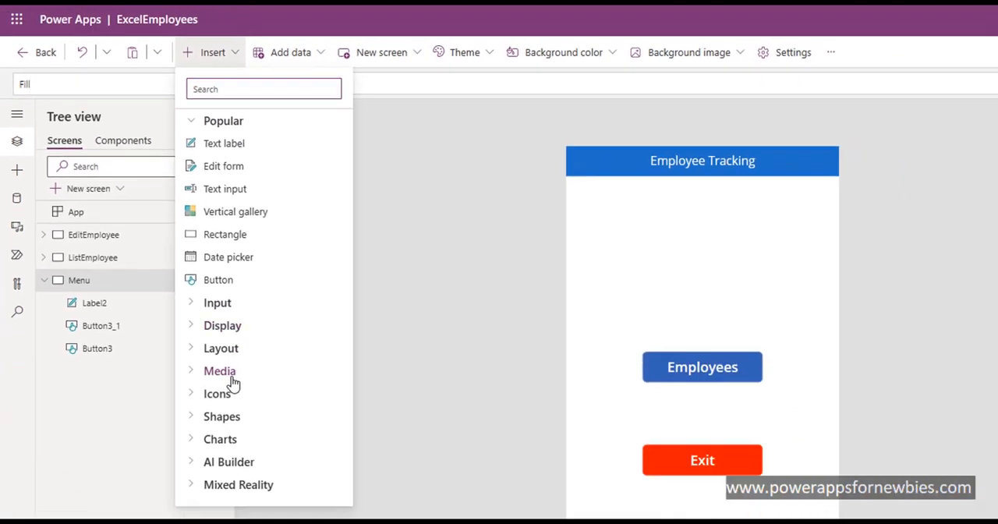
pyautogui.click(187, 375)
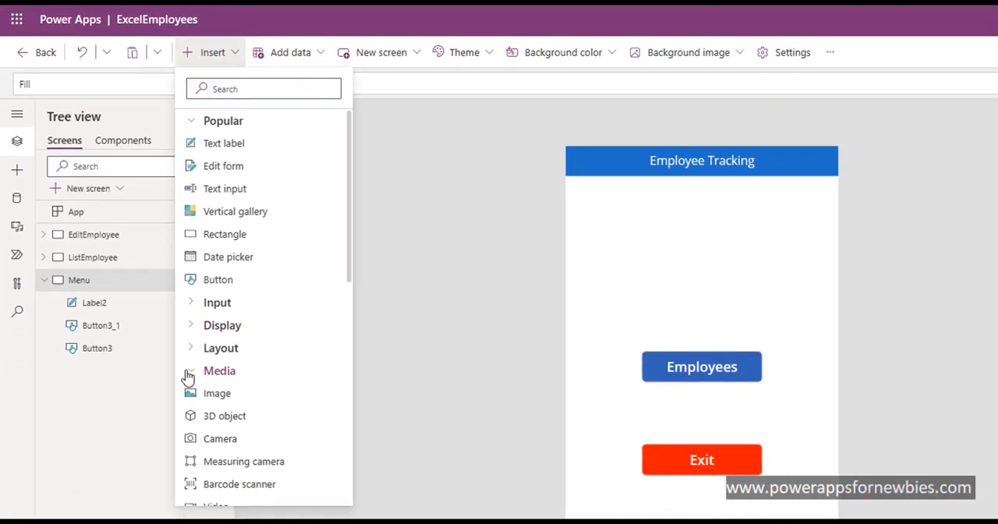
pyautogui.click(245, 401)
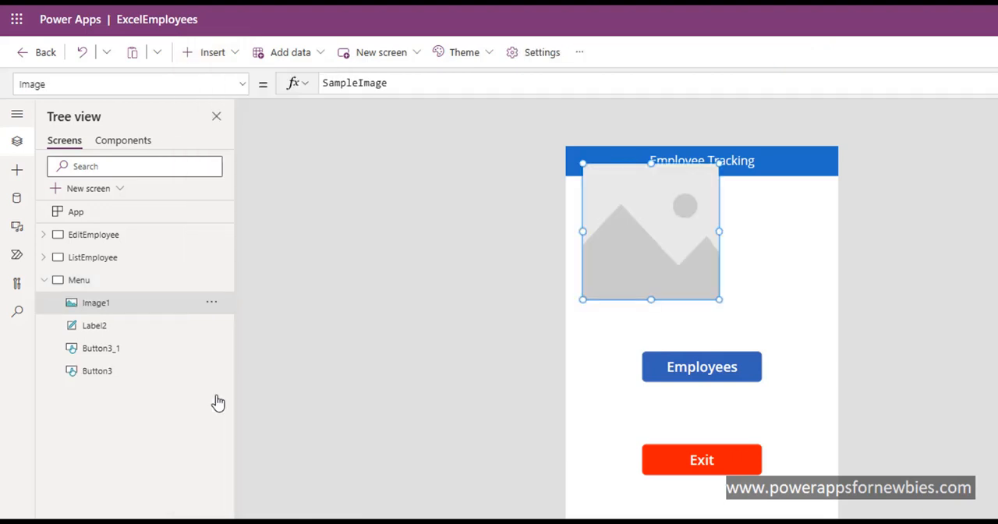
pyautogui.moveTo(673, 229); pyautogui.dragTo(828, 260)
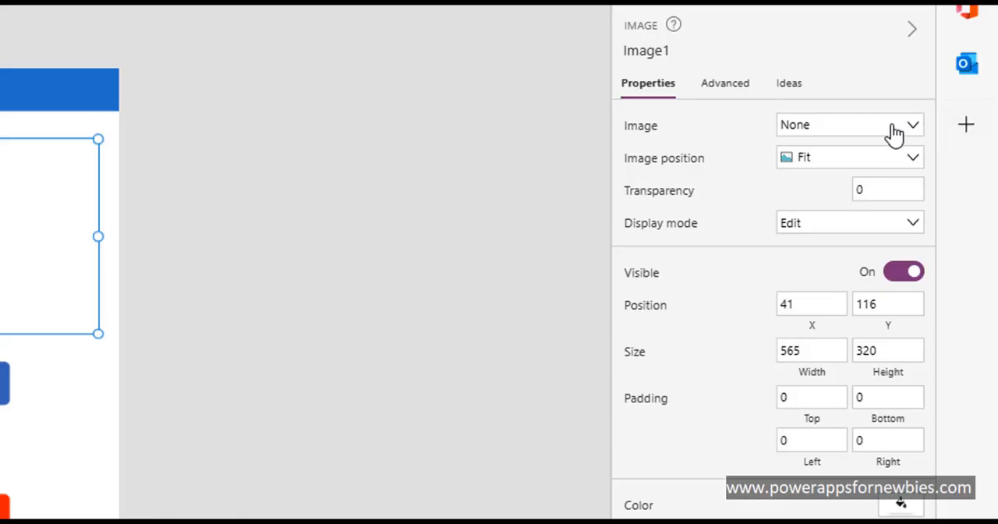
# Step: Add the "people image" file from Documents as the image control's picture
pyautogui.click(894, 133)
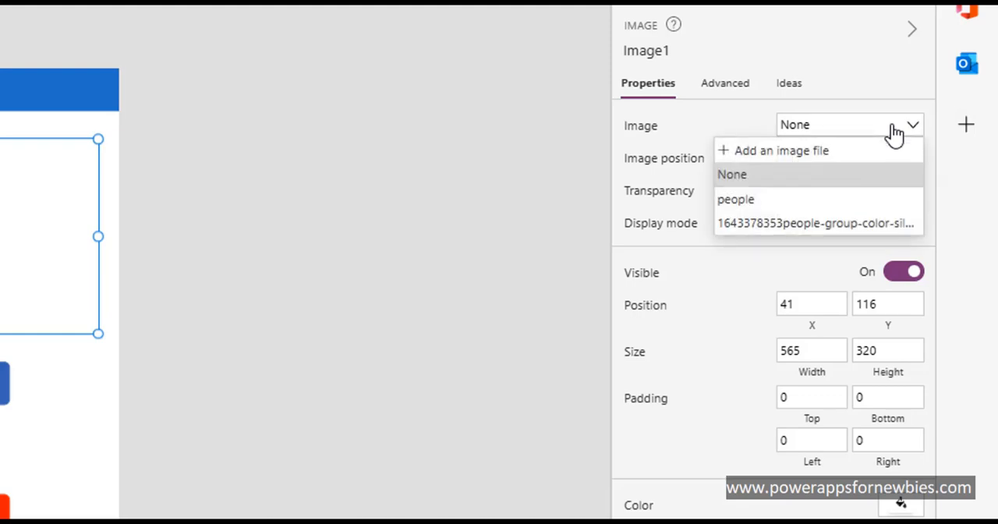
pyautogui.click(836, 154)
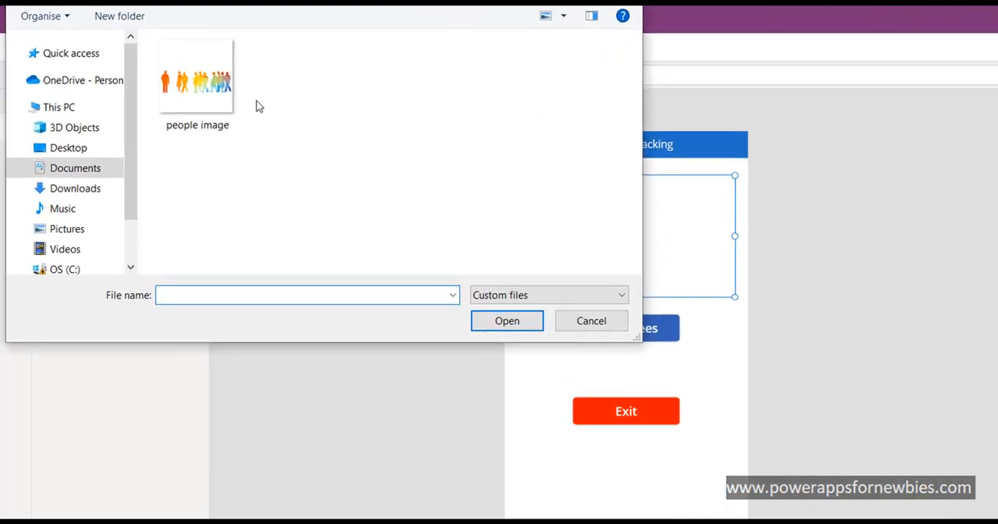
pyautogui.click(152, 64)
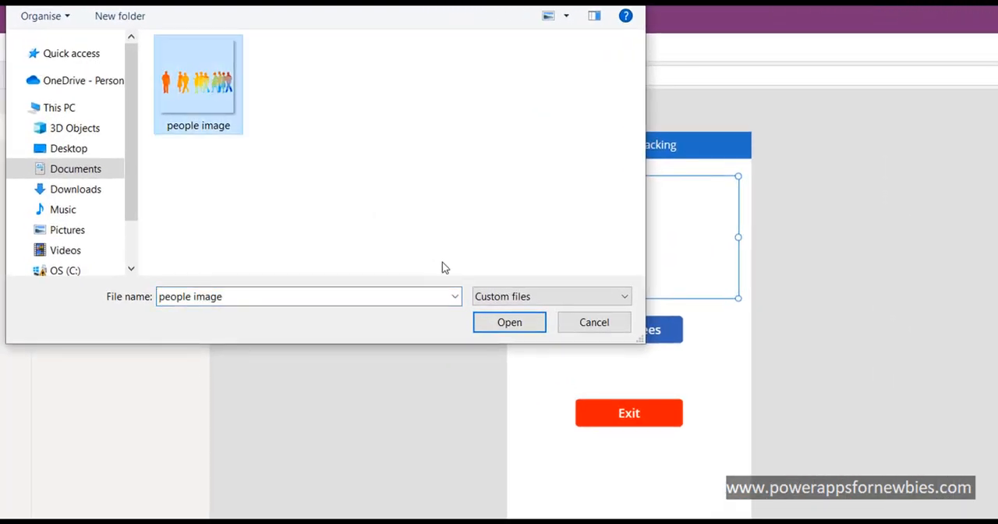
pyautogui.click(500, 321)
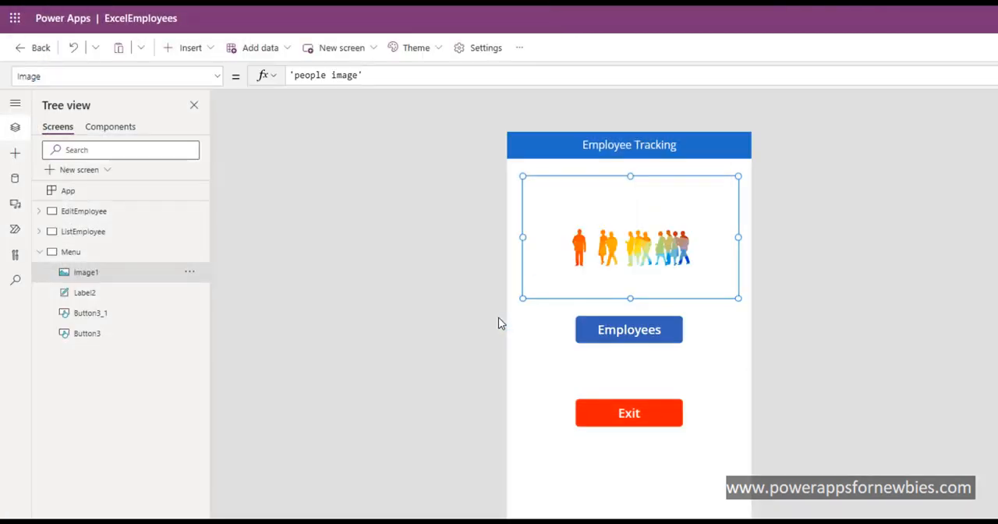
# Step: Shift the Employees and Exit buttons slightly down and nudge the people image slightly to the left
pyautogui.click(810, 386)
pyautogui.moveTo(677, 259); pyautogui.dragTo(672, 253)
pyautogui.click(718, 436)
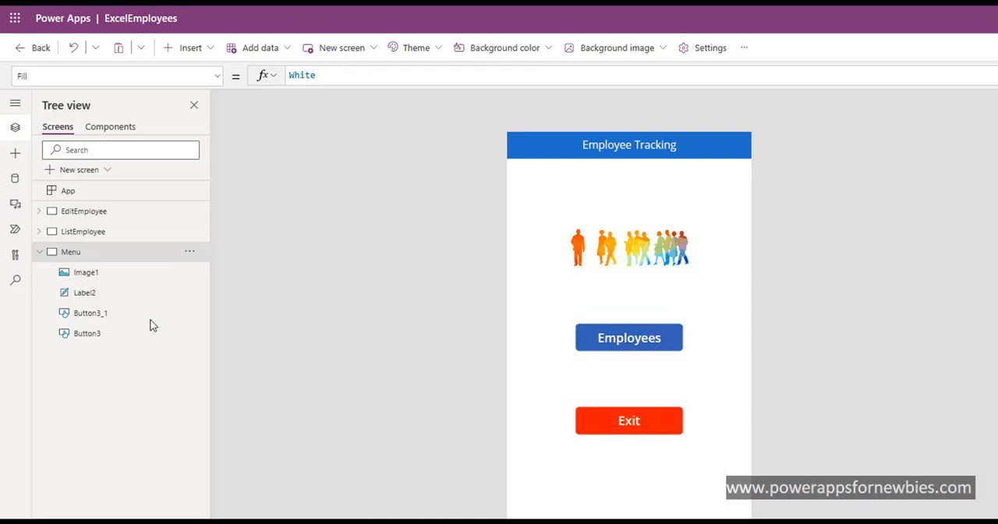
# Step: On the ListEmployee screen, move the Save button down and to the right to clear space for a header
pyautogui.click(116, 232)
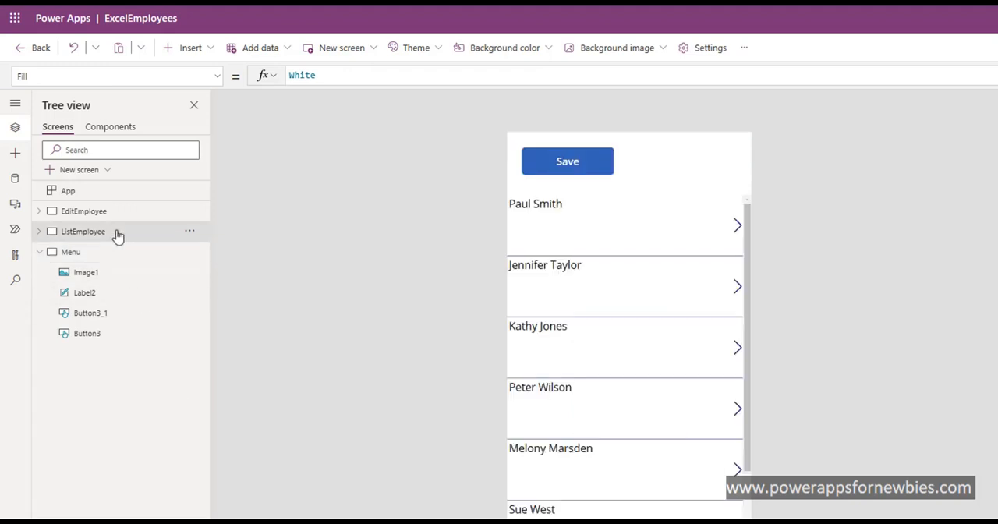
pyautogui.click(578, 173)
pyautogui.moveTo(599, 173); pyautogui.dragTo(685, 201)
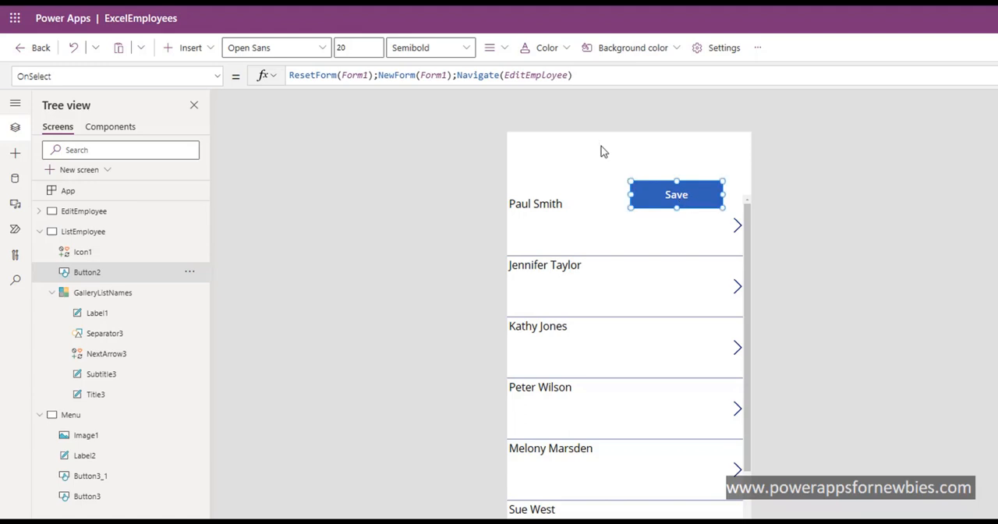
# Step: Copy the Employee Tracking header label from the Menu screen to the top of the ListEmployee screen
pyautogui.click(108, 419)
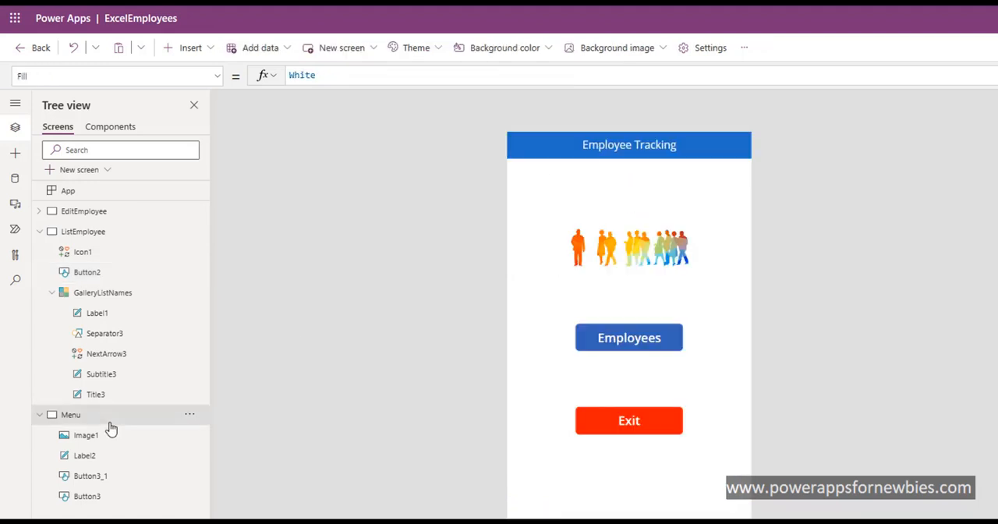
pyautogui.click(536, 148)
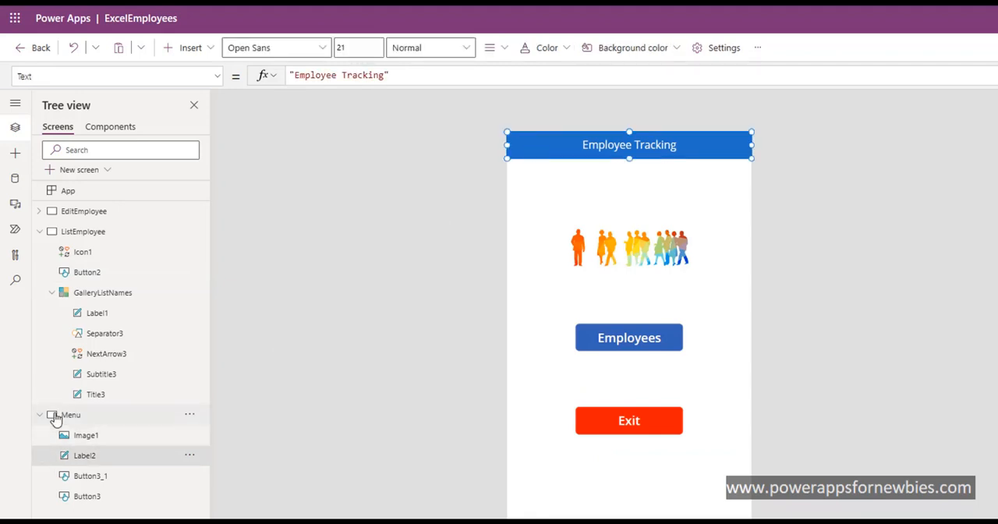
pyautogui.click(75, 238)
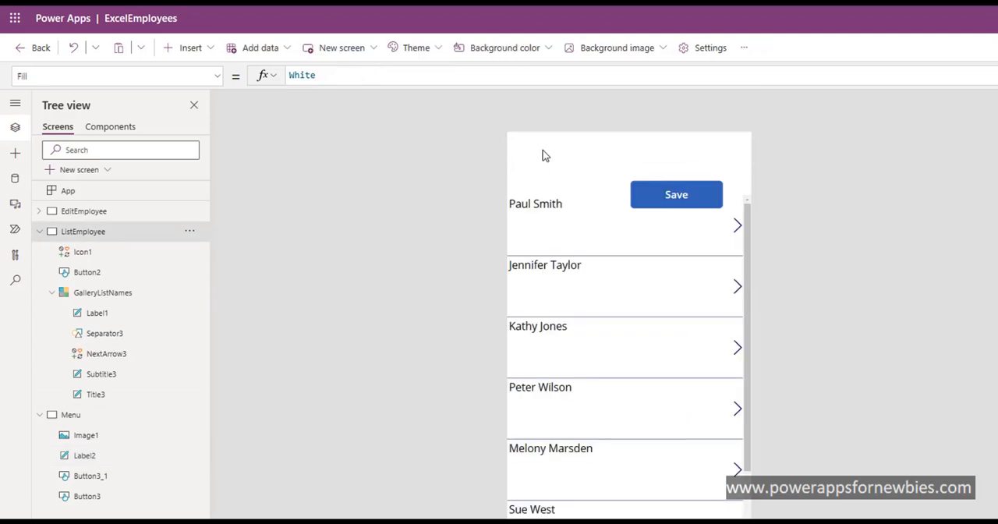
pyautogui.hotkey('ctrl', 'v')
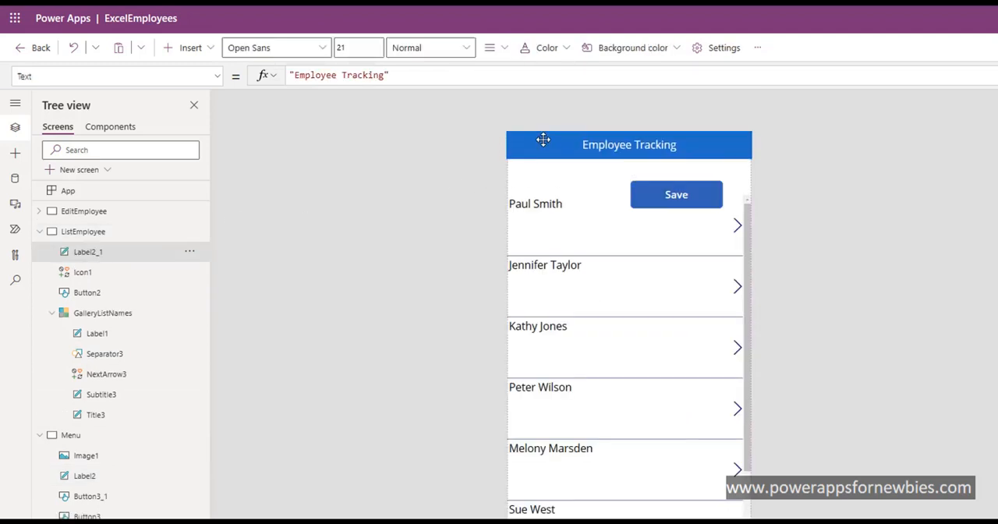
pyautogui.click(543, 140)
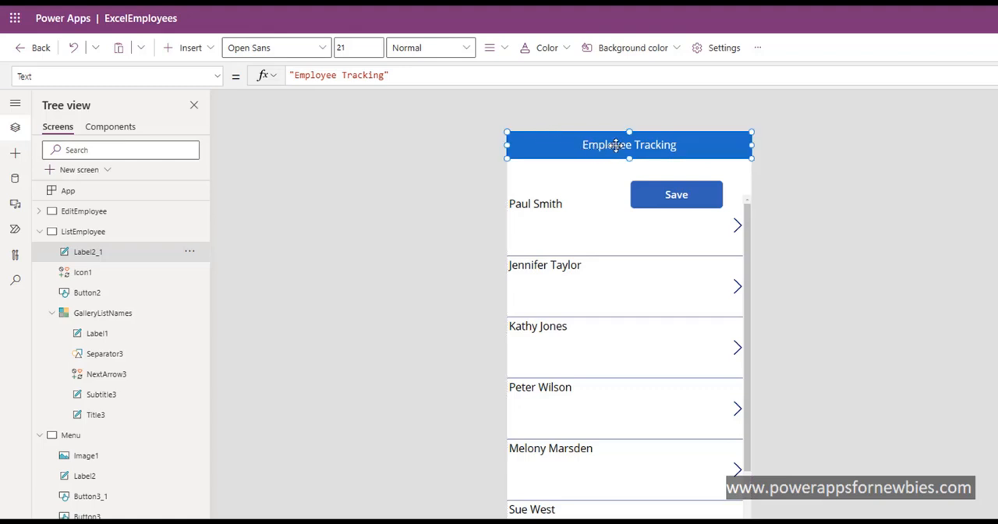
# Step: Change the ListEmployee header label's text to "Employees"
pyautogui.click(654, 143)
pyautogui.click(653, 143)
pyautogui.press('BackSpace')
pyautogui.press('BackSpace')
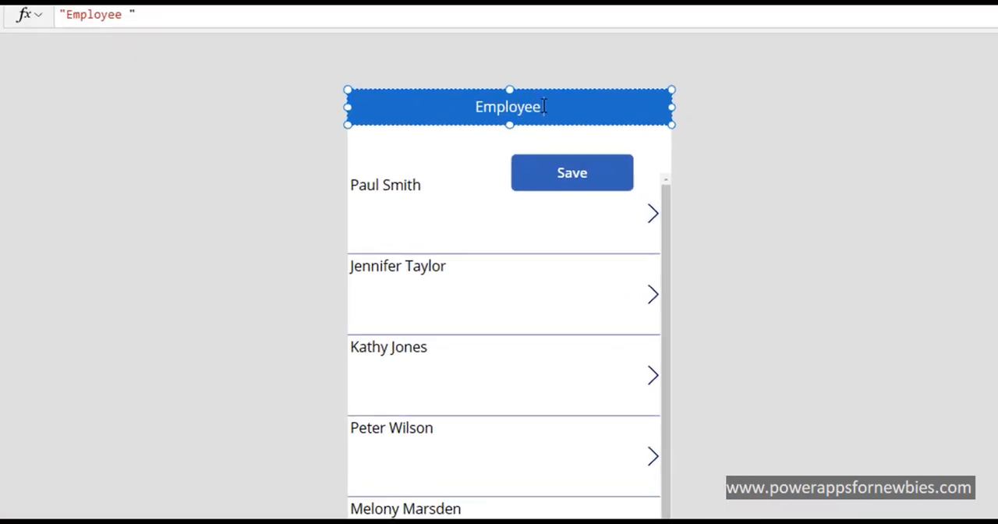
pyautogui.write('s')
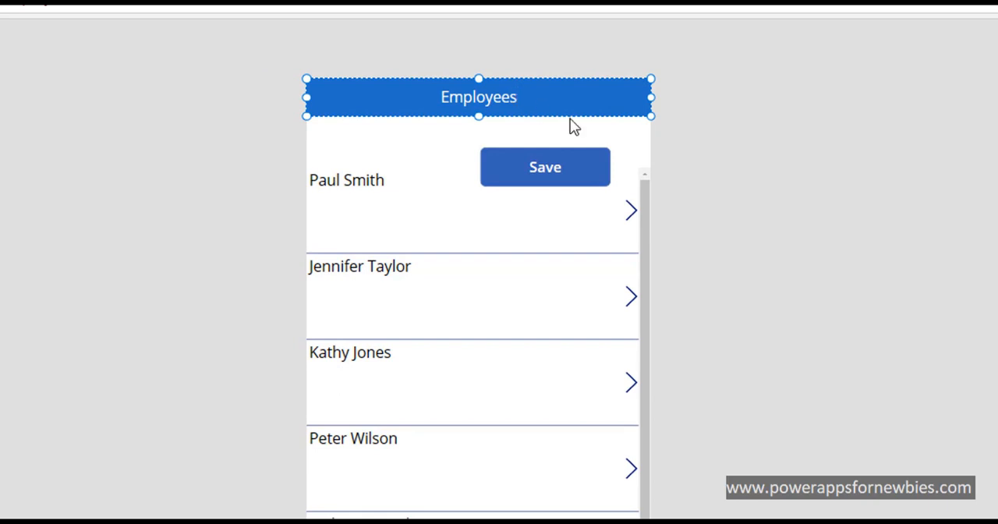
pyautogui.click(741, 165)
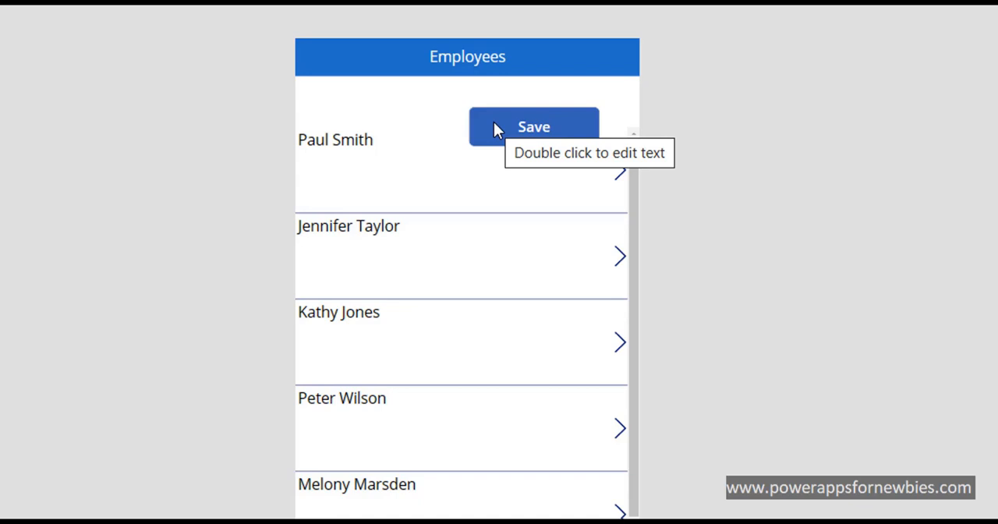
# Step: Insert a Save icon on the ListEmployee screen
pyautogui.click(579, 69)
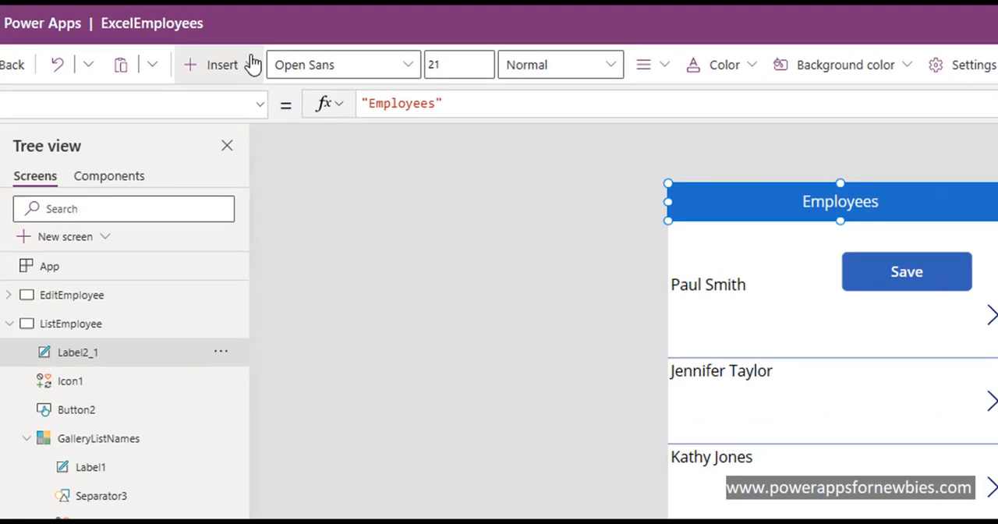
pyautogui.click(244, 61)
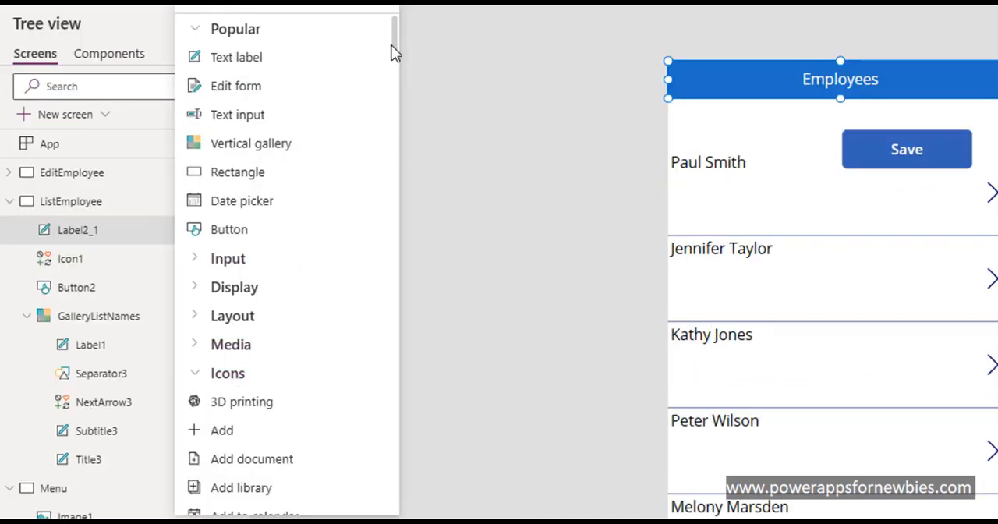
pyautogui.moveTo(394, 49); pyautogui.dragTo(388, 413)
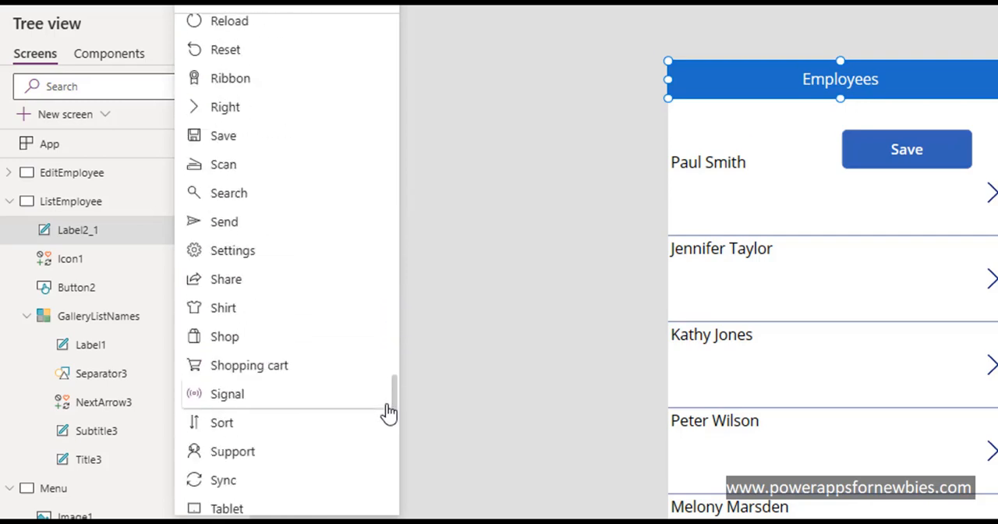
pyautogui.click(231, 136)
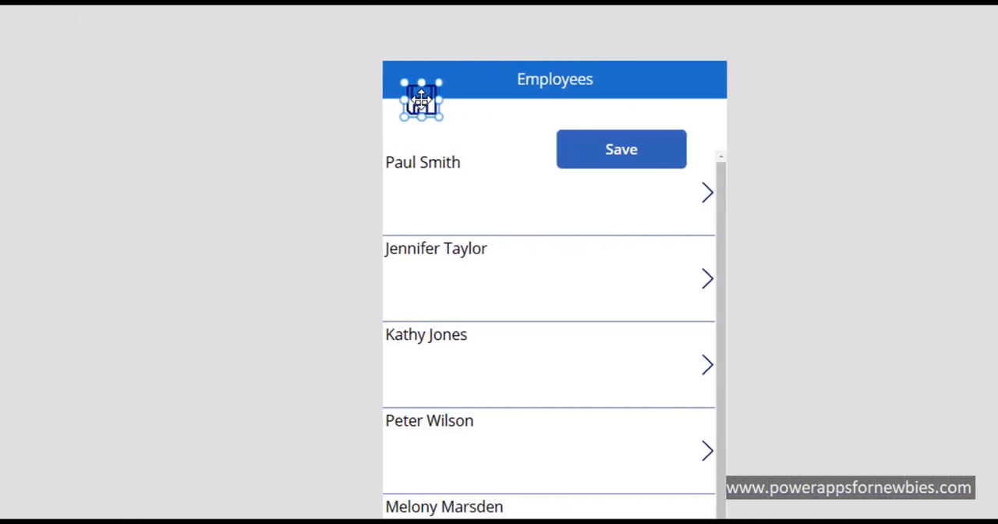
# Step: Place the Save icon at the right end of the Employees header, at about X 576, Y 3, and color it white
pyautogui.moveTo(421, 100); pyautogui.dragTo(709, 78)
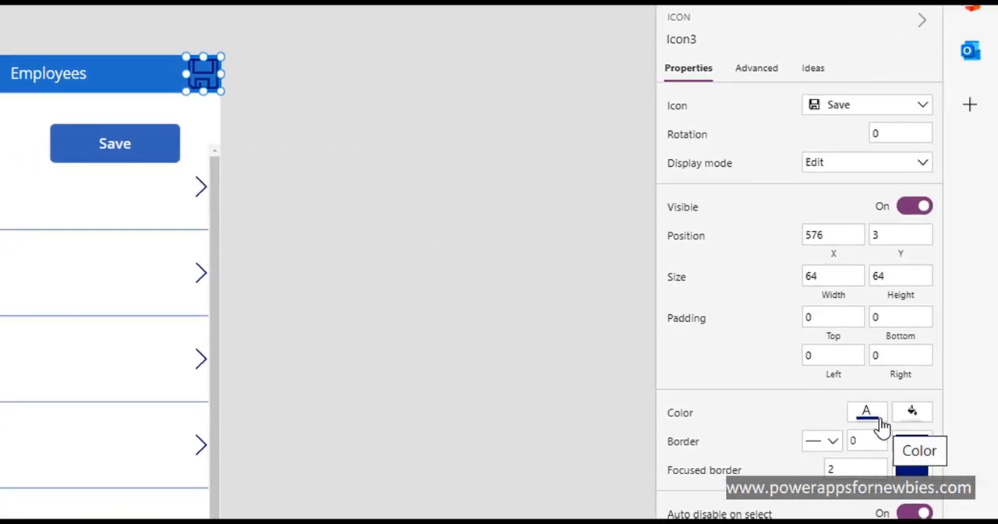
pyautogui.click(880, 424)
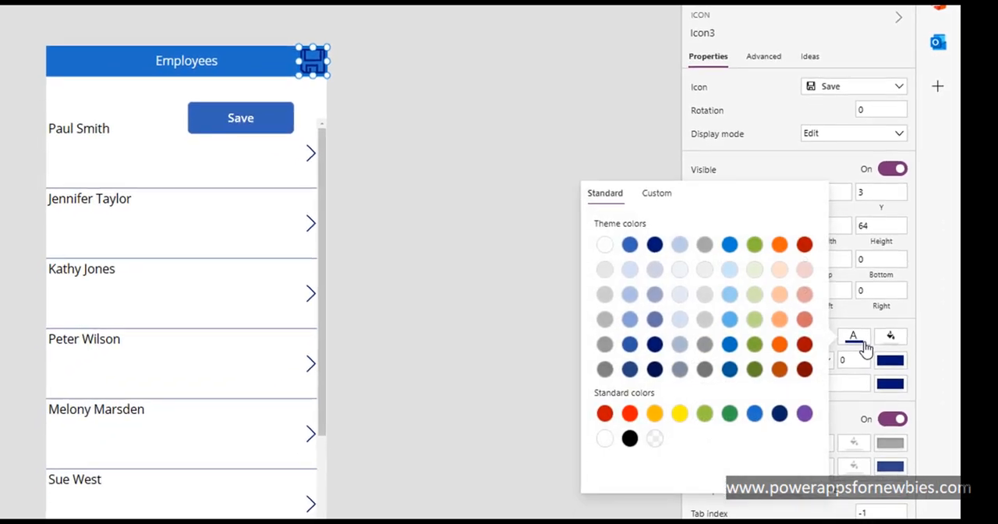
pyautogui.click(605, 439)
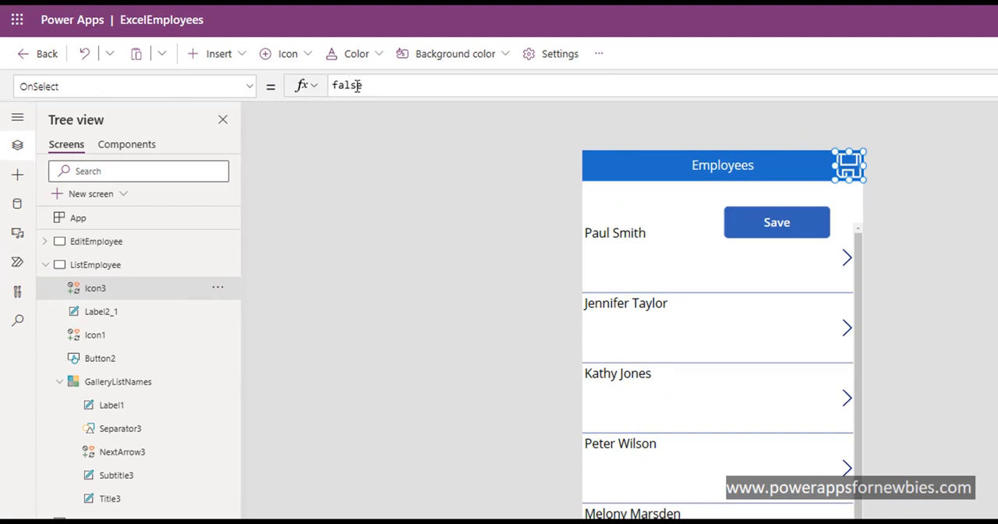
# Step: Copy the Save button's OnSelect formula, ResetForm(Form1);NewForm(Form1);Navigate(EditEmployee), into the Save icon's OnSelect property
pyautogui.click(780, 234)
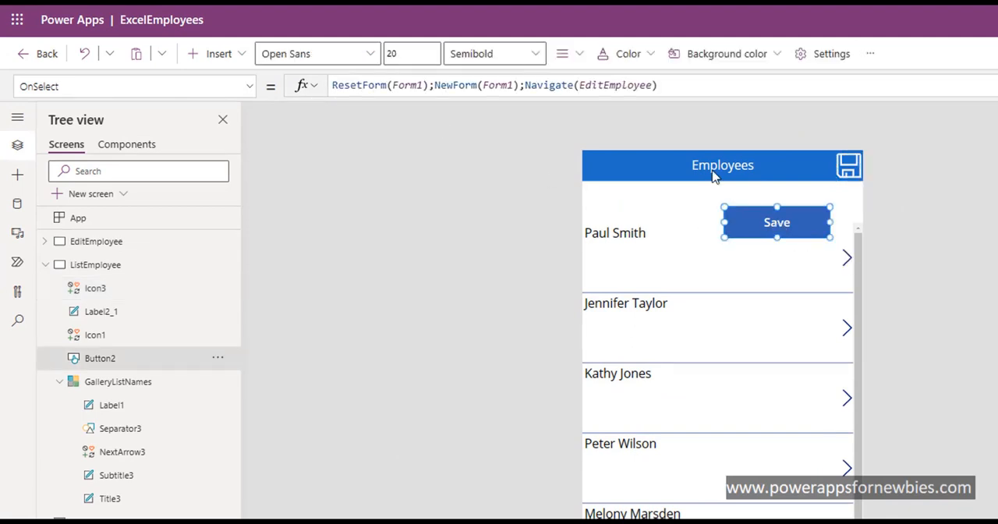
pyautogui.click(689, 88)
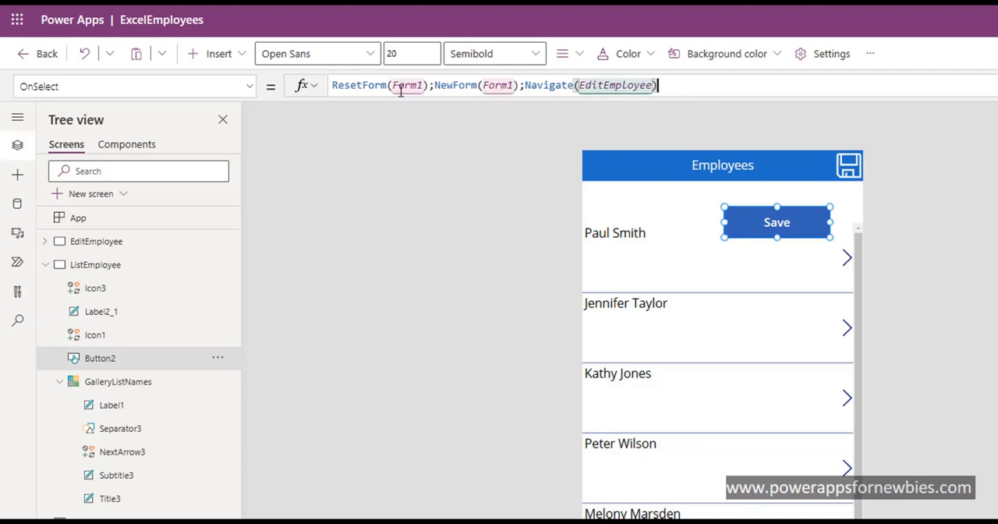
pyautogui.keyDown('shift'); pyautogui.click(332, 87); pyautogui.keyUp('shift')
pyautogui.hotkey('ctrl', 'c')
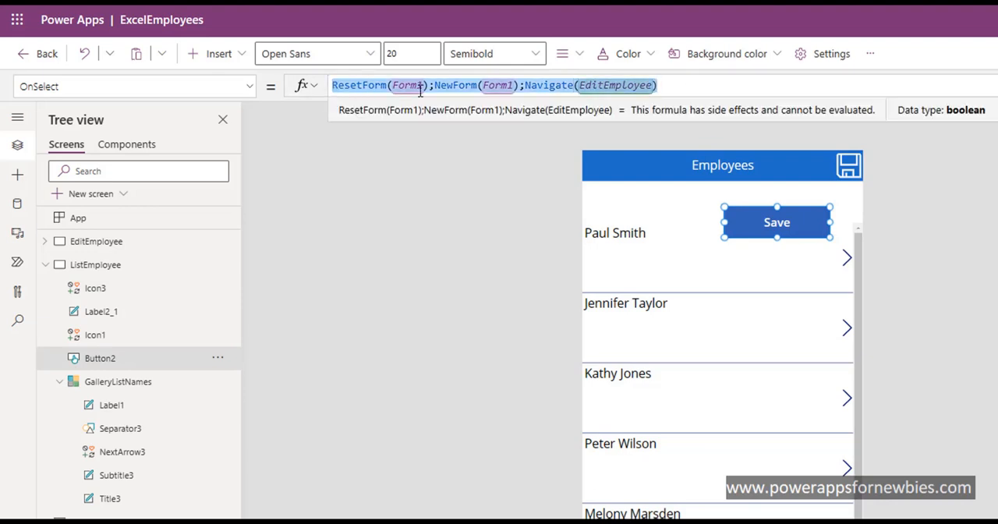
pyautogui.click(855, 170)
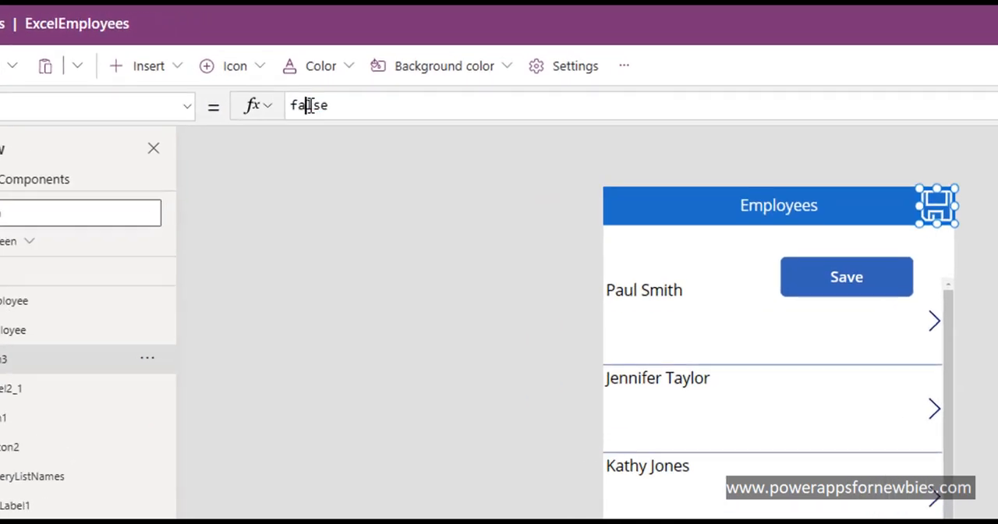
pyautogui.doubleClick(309, 106)
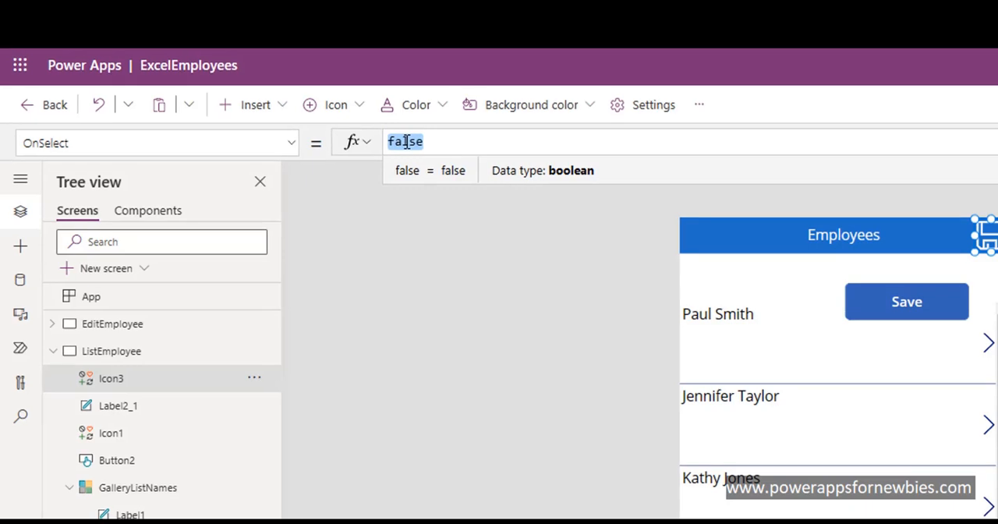
pyautogui.hotkey('ctrl', 'v')
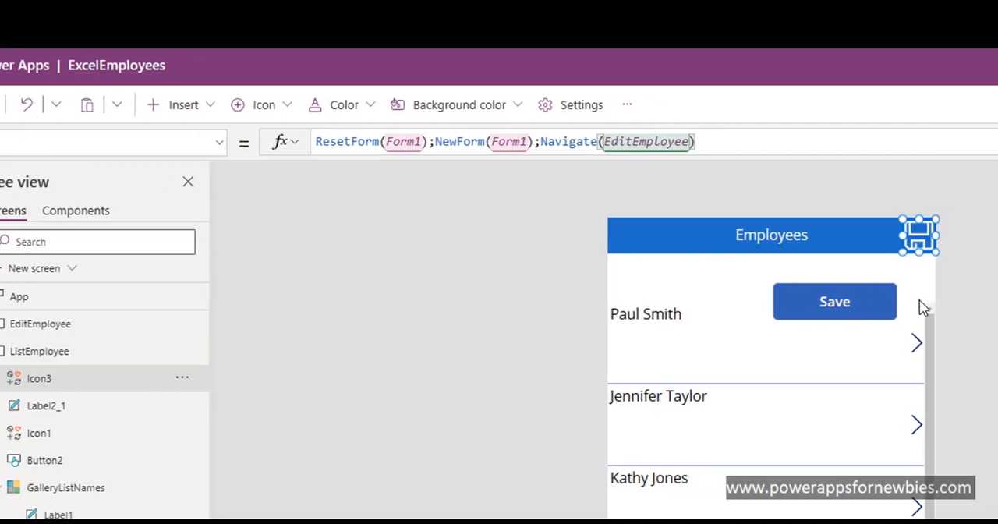
# Step: Delete the Save button from the ListEmployee screen and check the Save icon's OnSelect formula
pyautogui.click(917, 301)
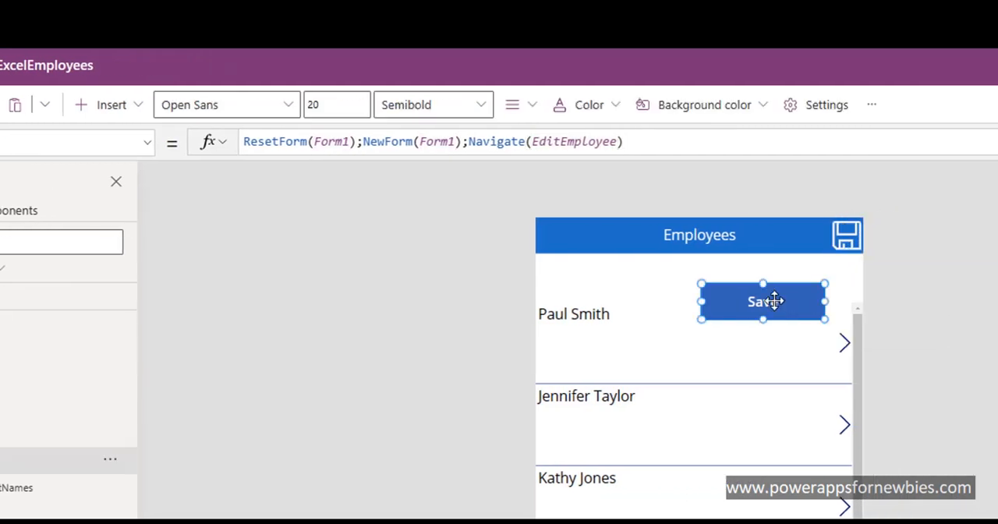
pyautogui.press('Delete')
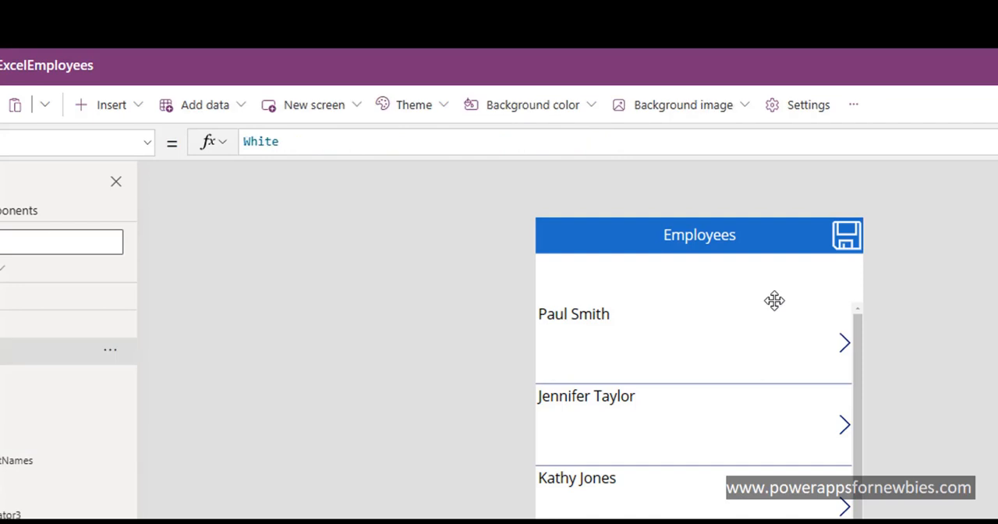
pyautogui.click(842, 232)
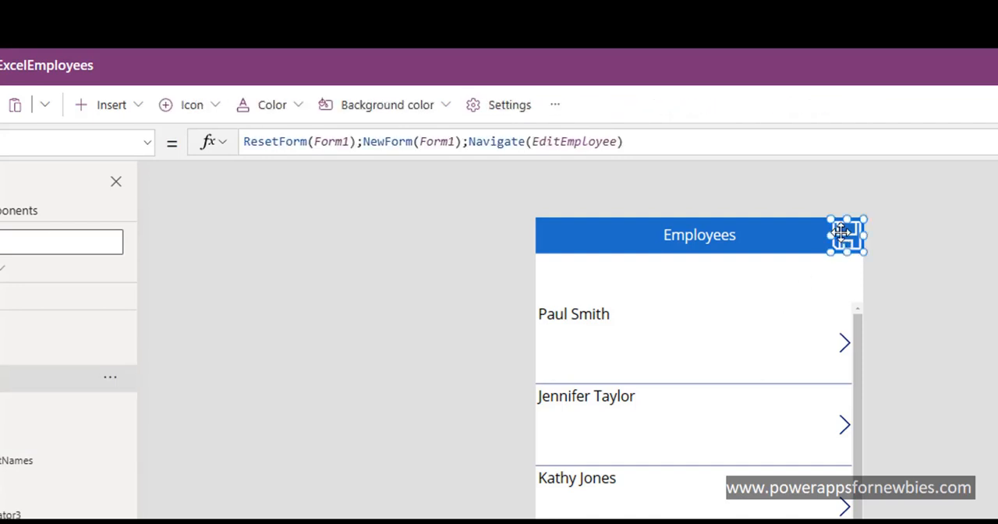
pyautogui.click(914, 284)
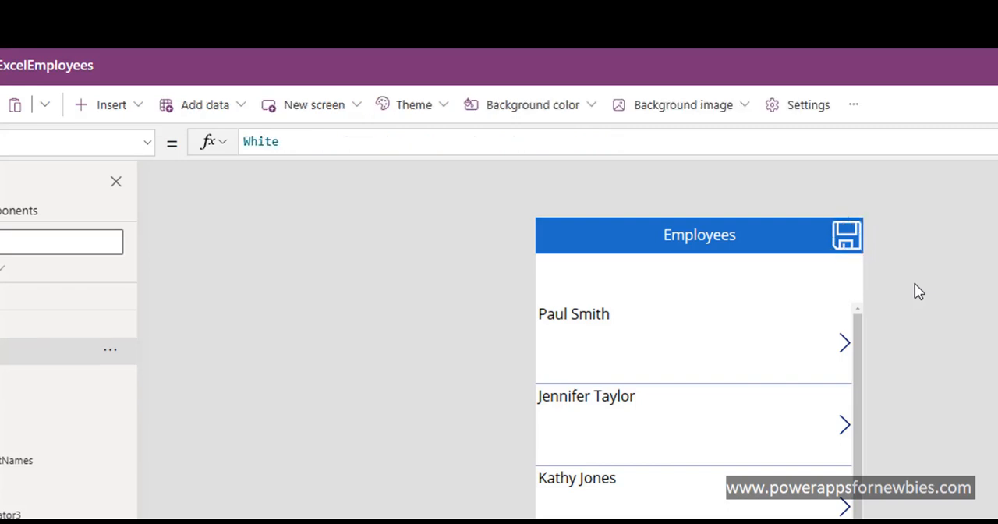
pyautogui.click(847, 250)
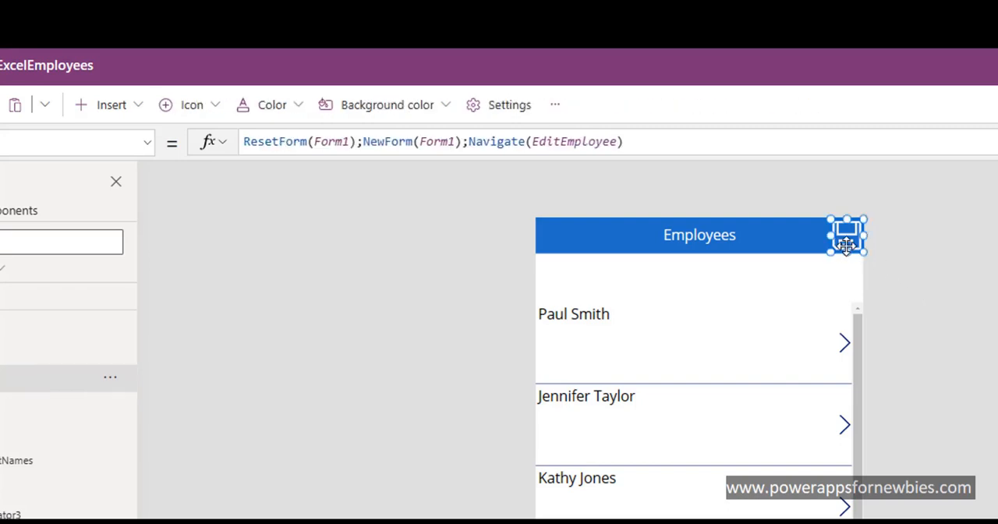
pyautogui.click(917, 315)
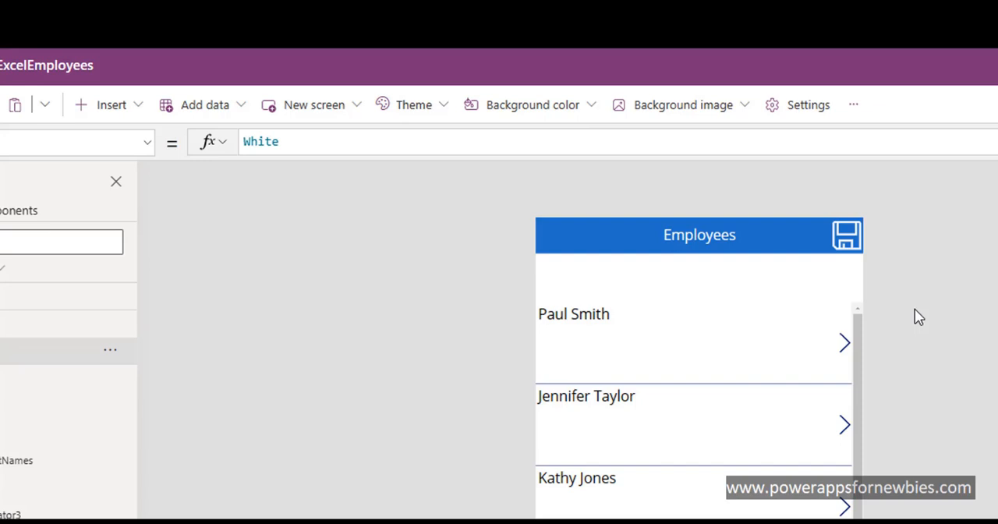
# Step: Insert a Left icon on the ListEmployee screen
pyautogui.click(609, 237)
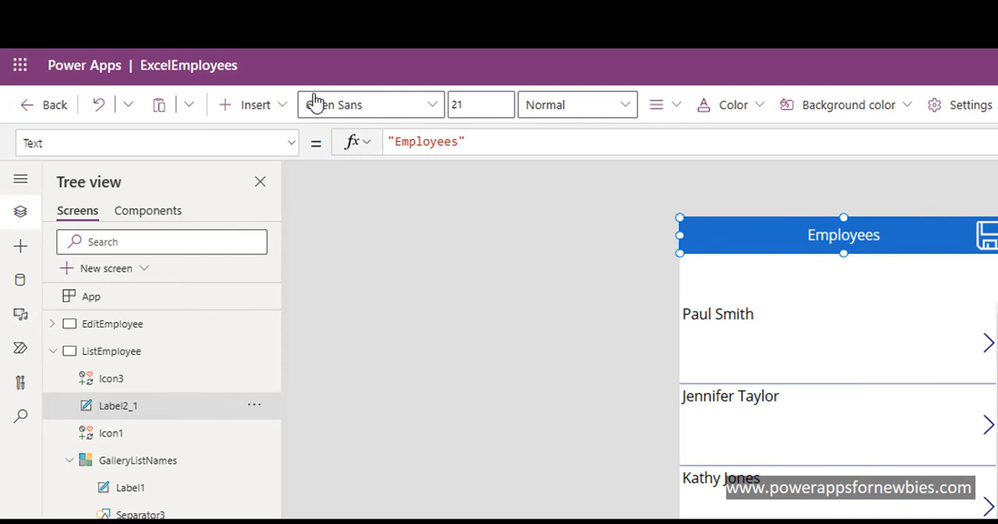
pyautogui.click(279, 109)
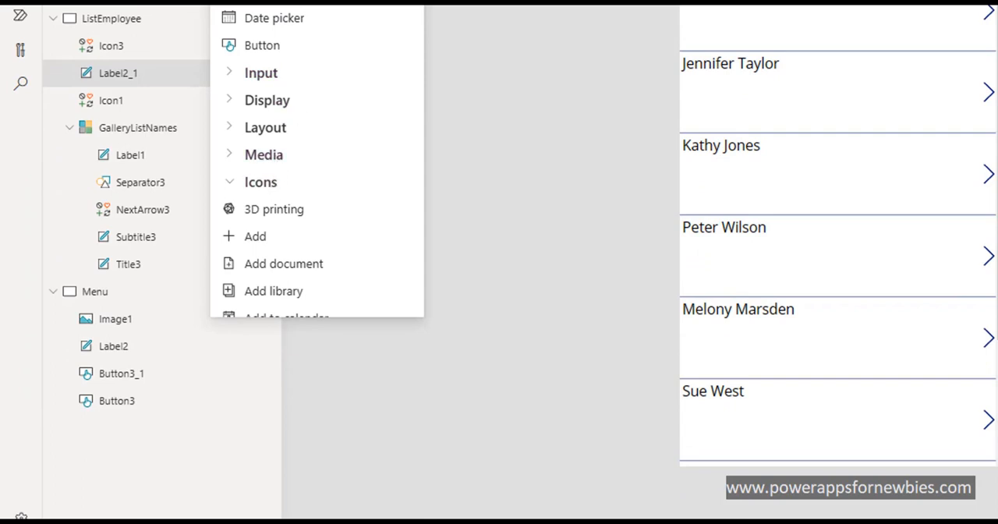
pyautogui.scroll(-5, 317, 160)
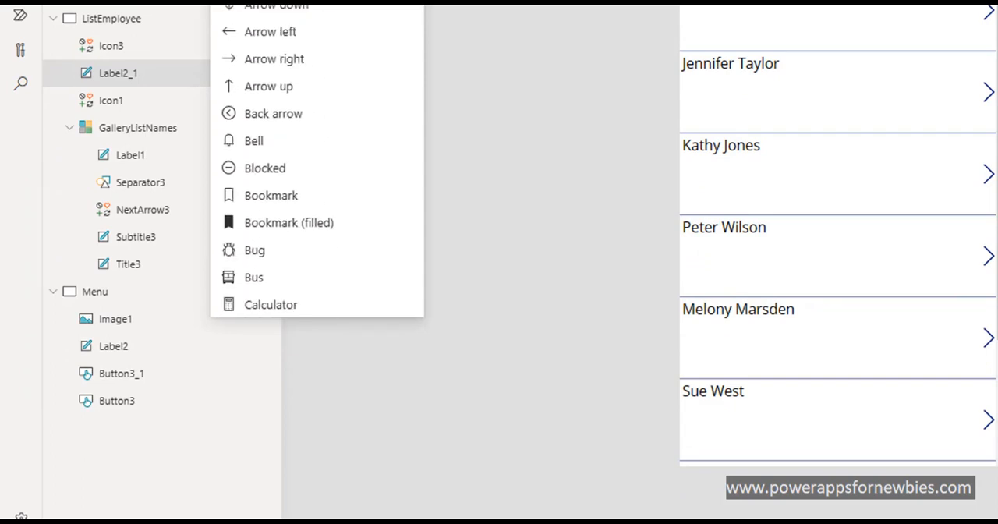
pyautogui.scroll(-4, 317, 160)
pyautogui.scroll(-6, 421, 13)
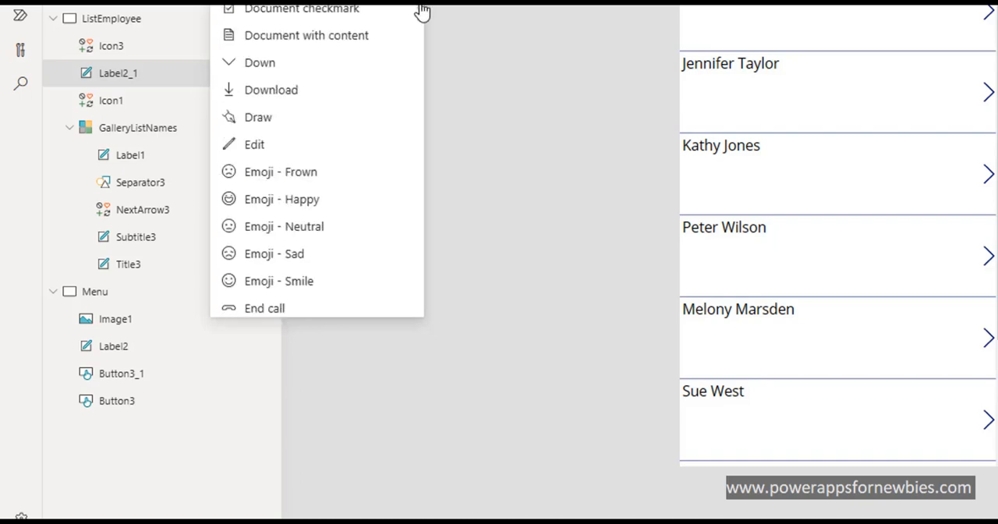
pyautogui.moveTo(421, 14); pyautogui.dragTo(422, 99)
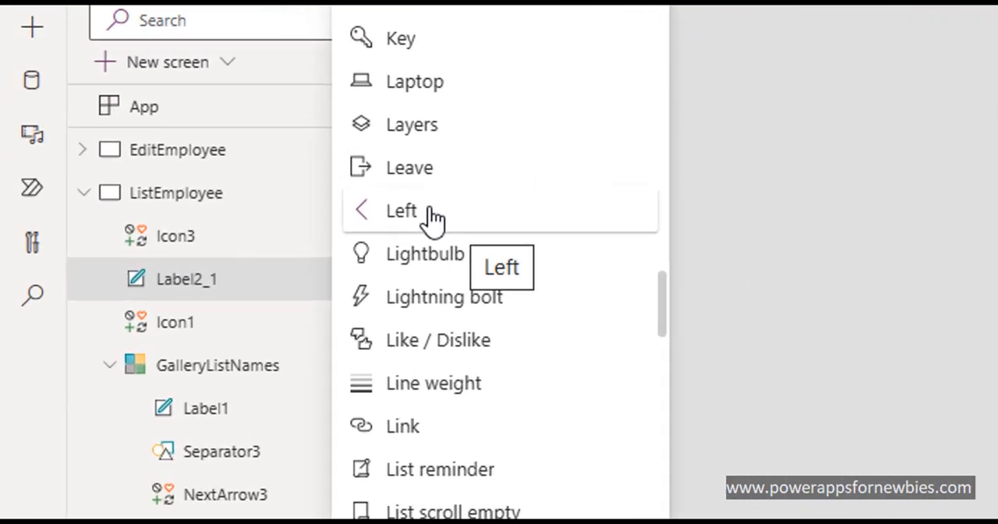
pyautogui.click(432, 219)
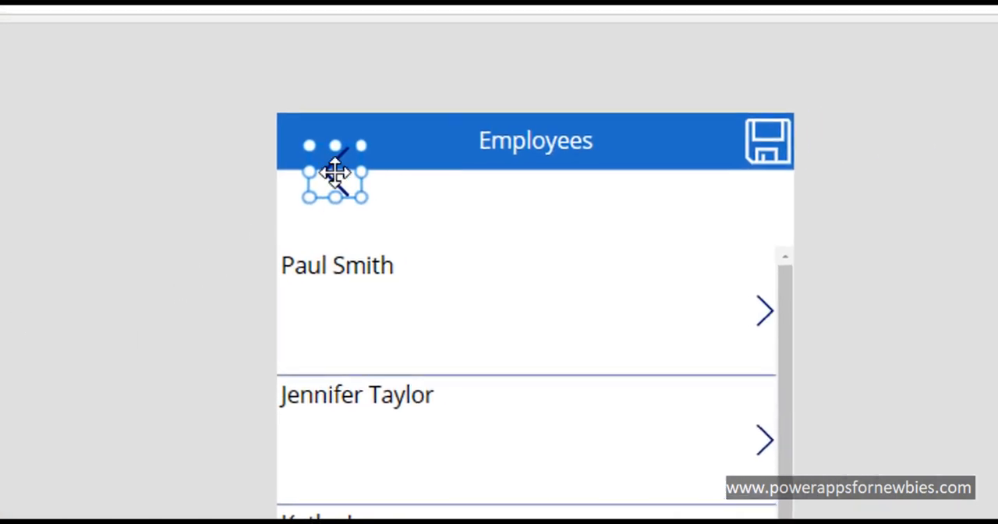
# Step: Place the Left icon at the left end of the Employees header, at about X 0, Y 6, and color it white
pyautogui.moveTo(335, 171); pyautogui.dragTo(304, 144)
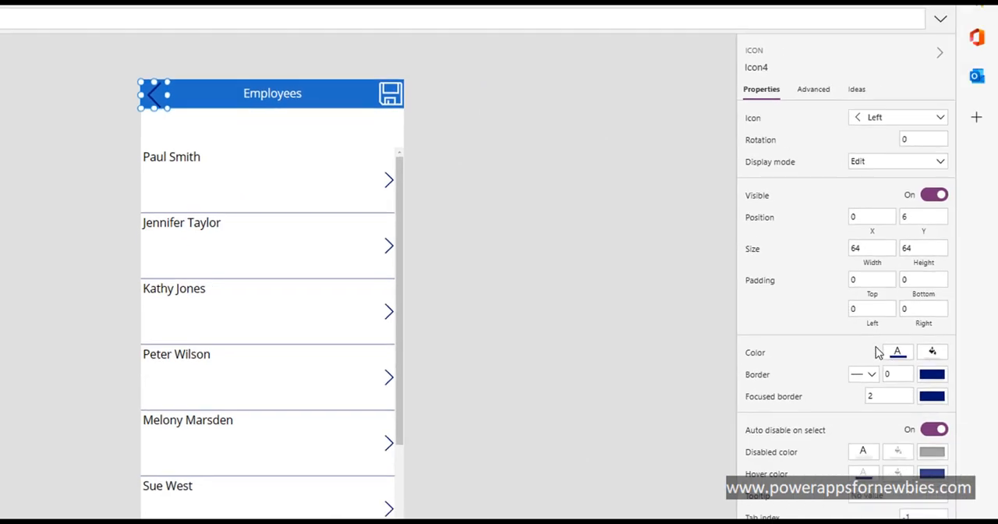
pyautogui.click(898, 355)
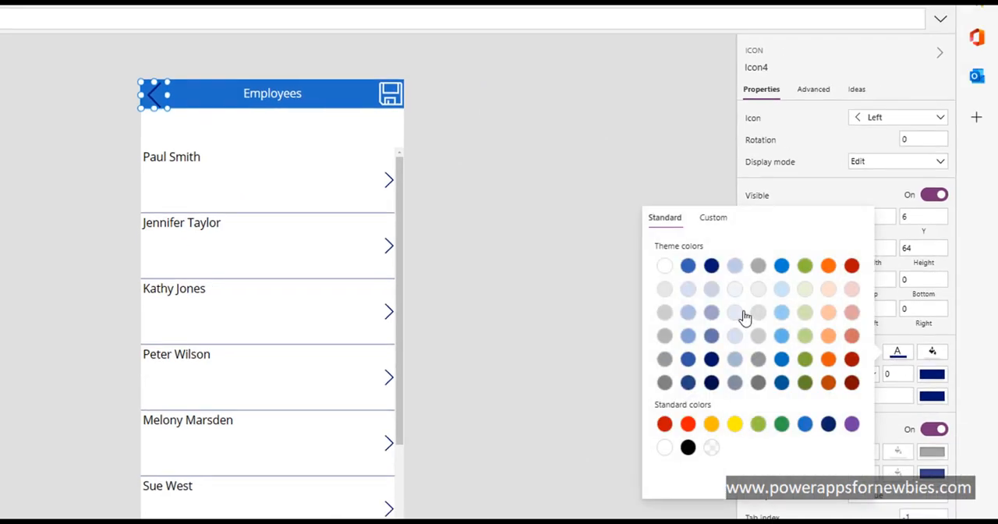
pyautogui.click(665, 268)
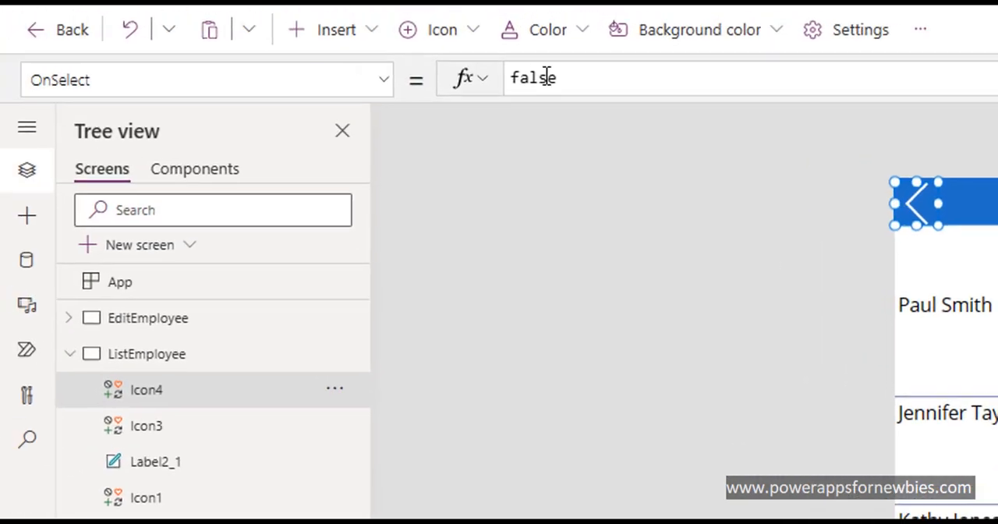
# Step: Set the Left icon's OnSelect formula to Back()
pyautogui.doubleClick(546, 76)
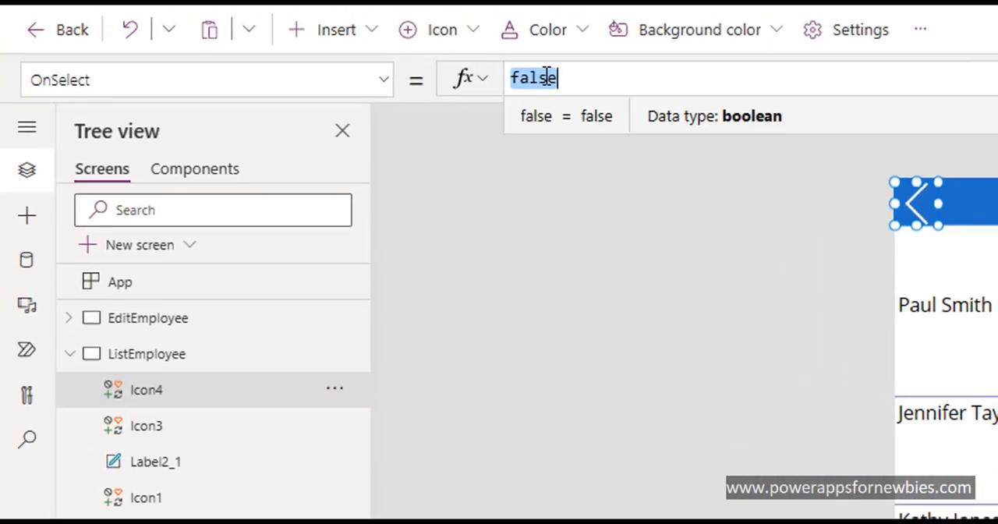
pyautogui.write('Ba')
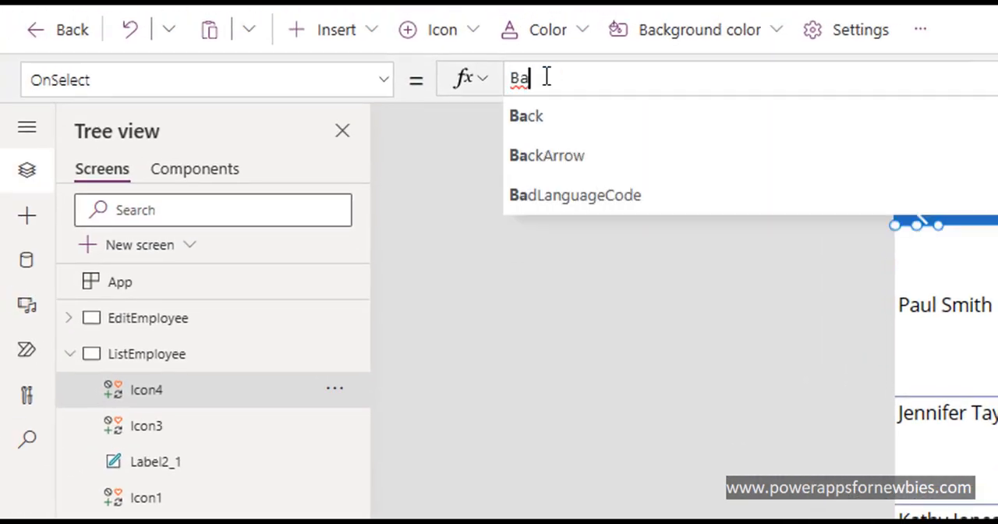
pyautogui.write('ck(')
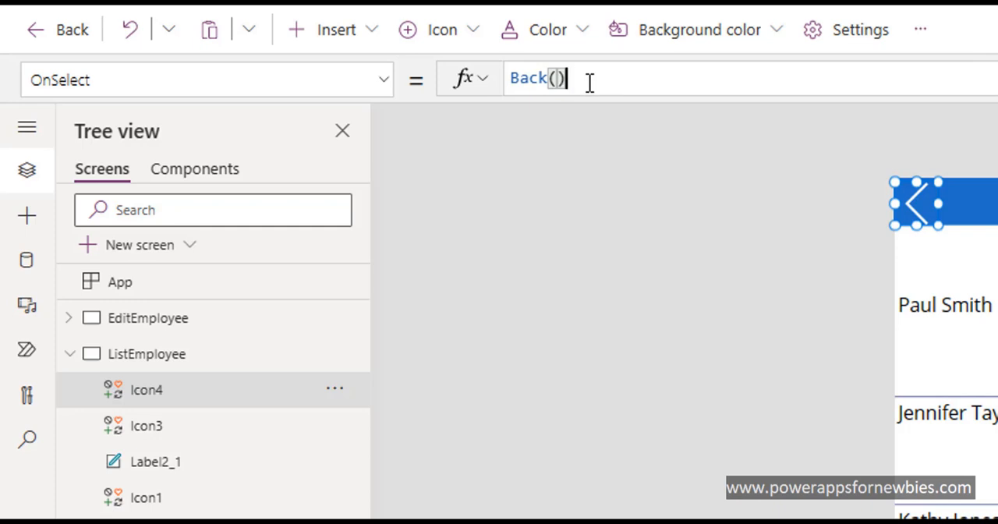
# Step: Replace the Left icon's OnSelect formula with Navigate(Menu,ScreenTransition.Fade)
pyautogui.moveTo(589, 84); pyautogui.dragTo(490, 92)
pyautogui.write('N')
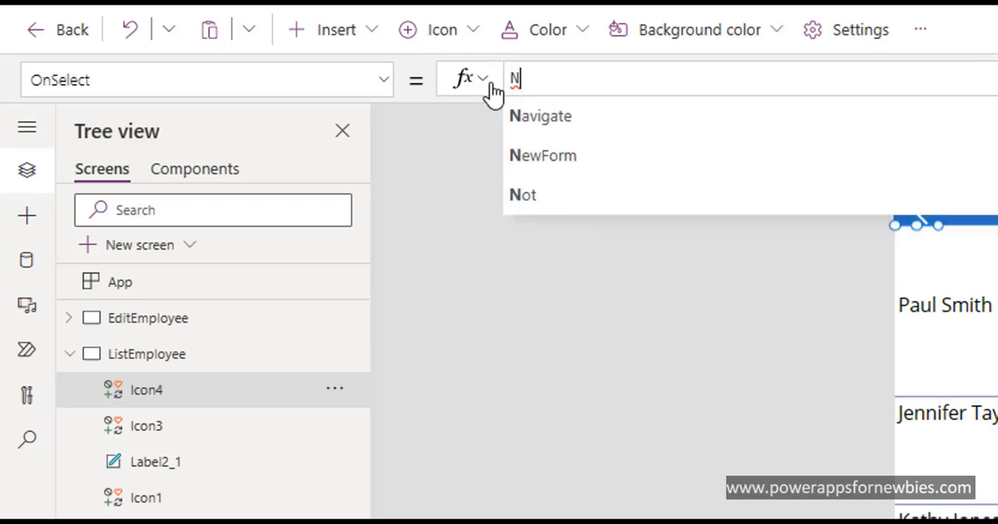
pyautogui.write('aviga')
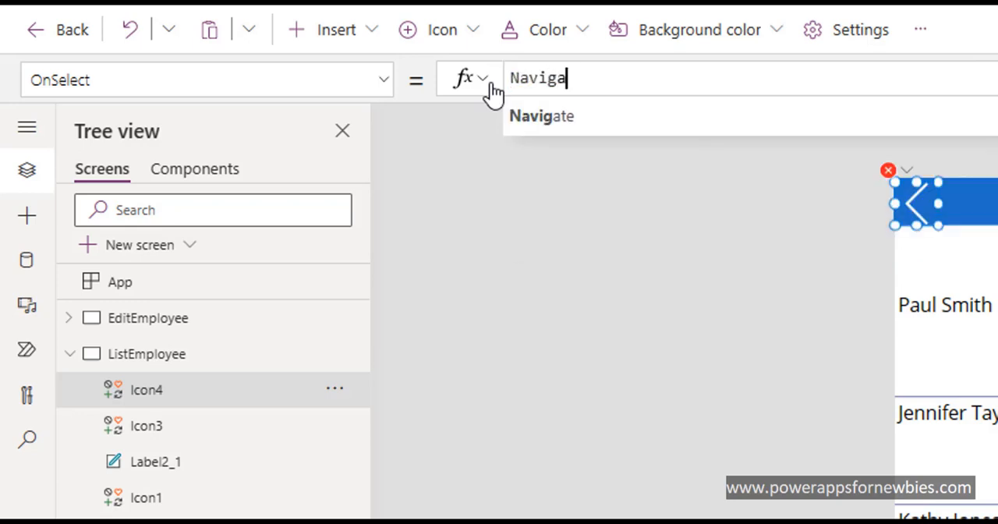
pyautogui.write('te(')
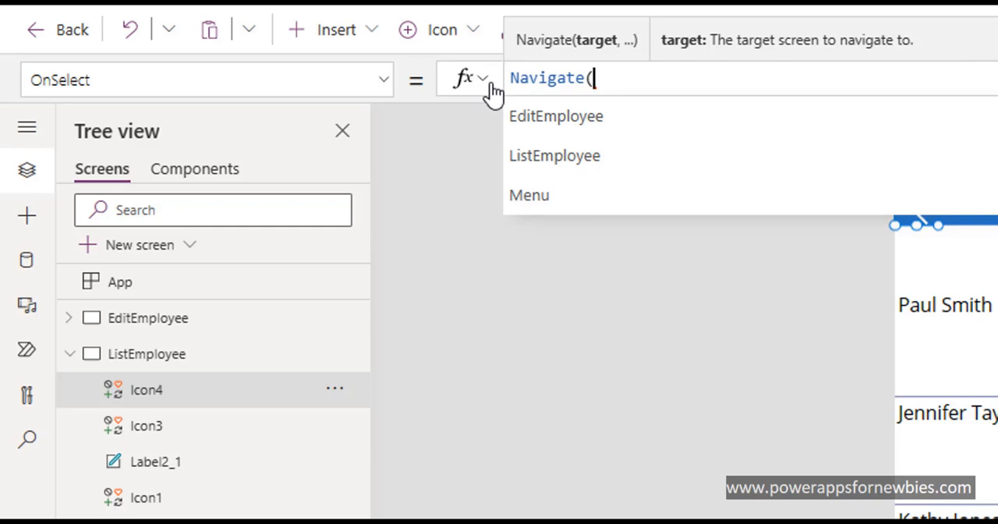
pyautogui.write('Me')
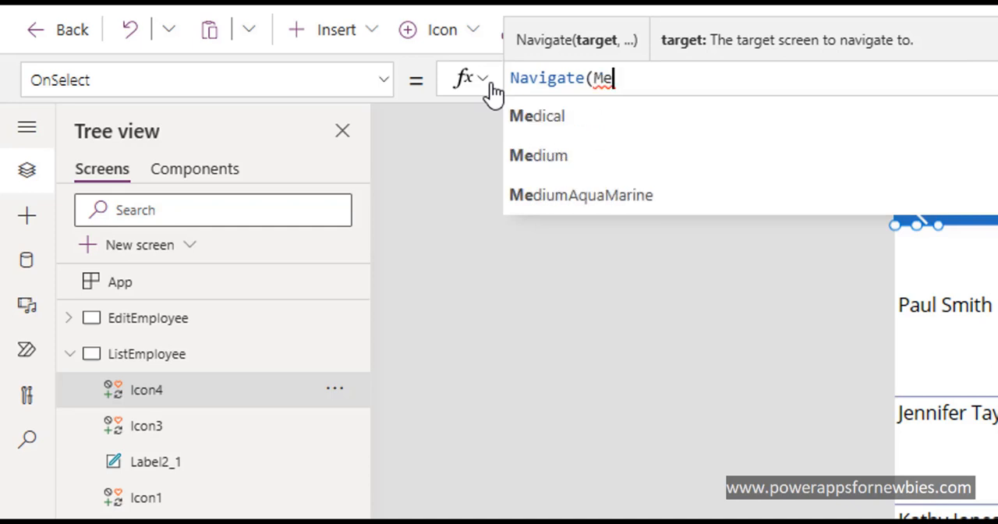
pyautogui.write('n')
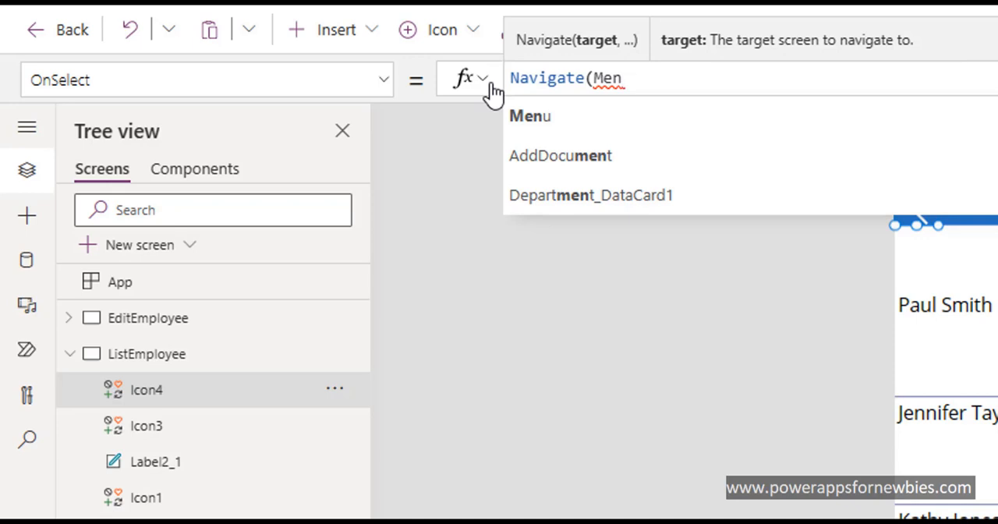
pyautogui.click(527, 115)
pyautogui.write(',')
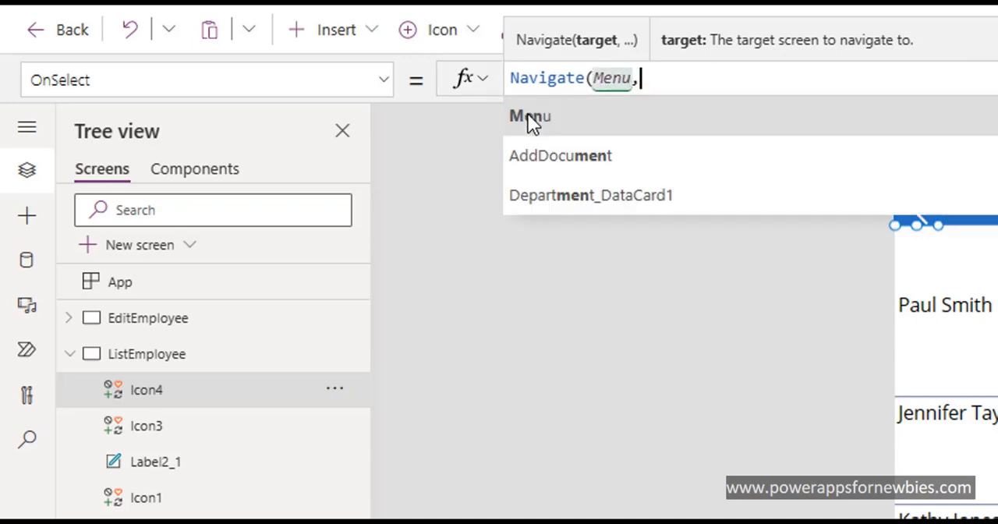
pyautogui.click(594, 194)
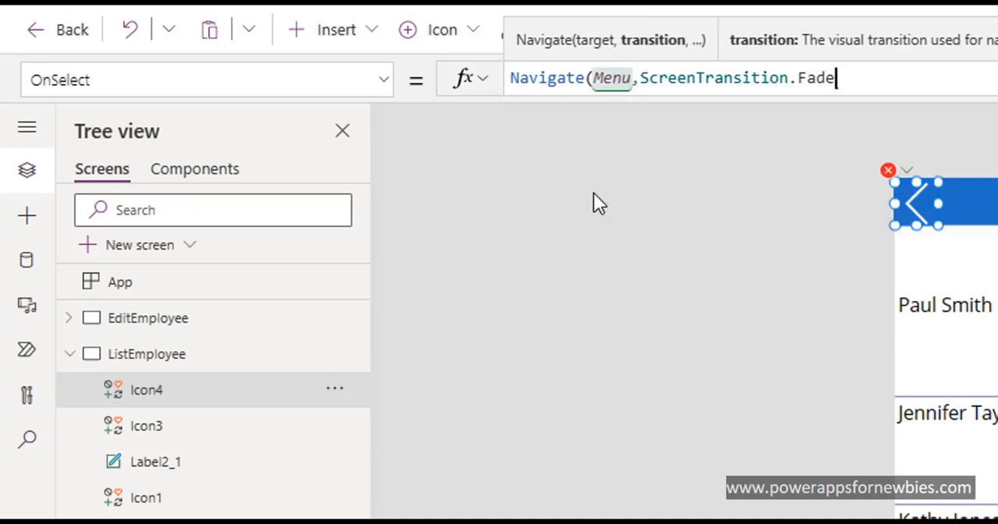
pyautogui.write(')')
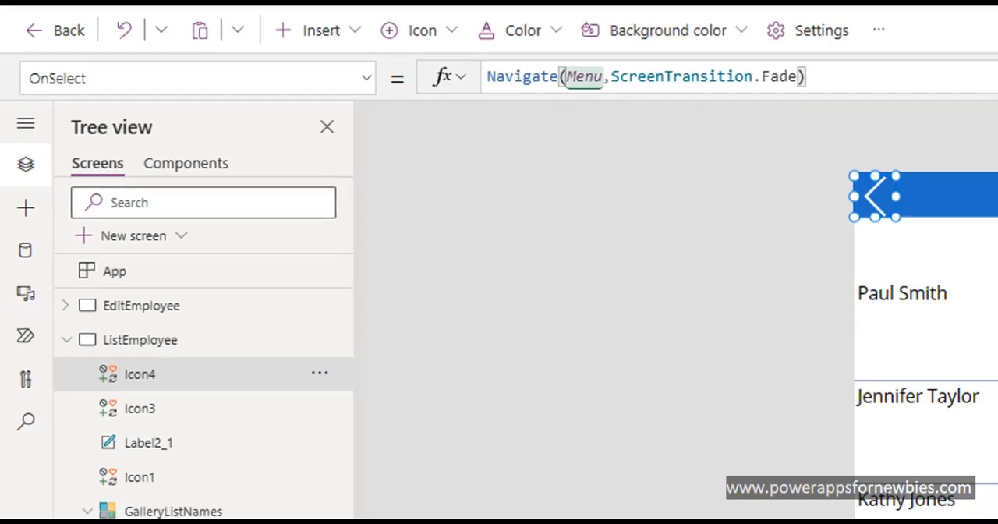
# Step: Preview the app from the Menu screen, open Employees, return with the back icon, and close the preview
pyautogui.click(101, 421)
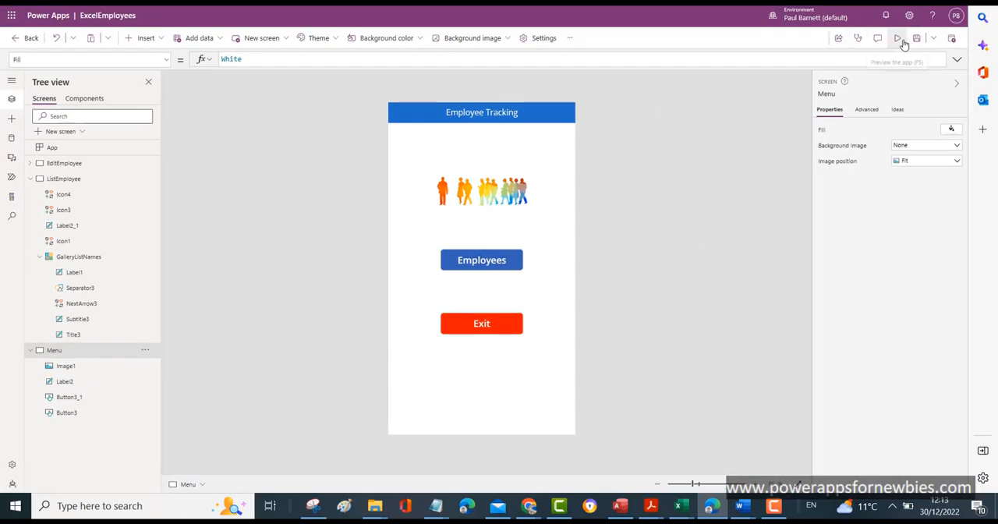
pyautogui.click(897, 38)
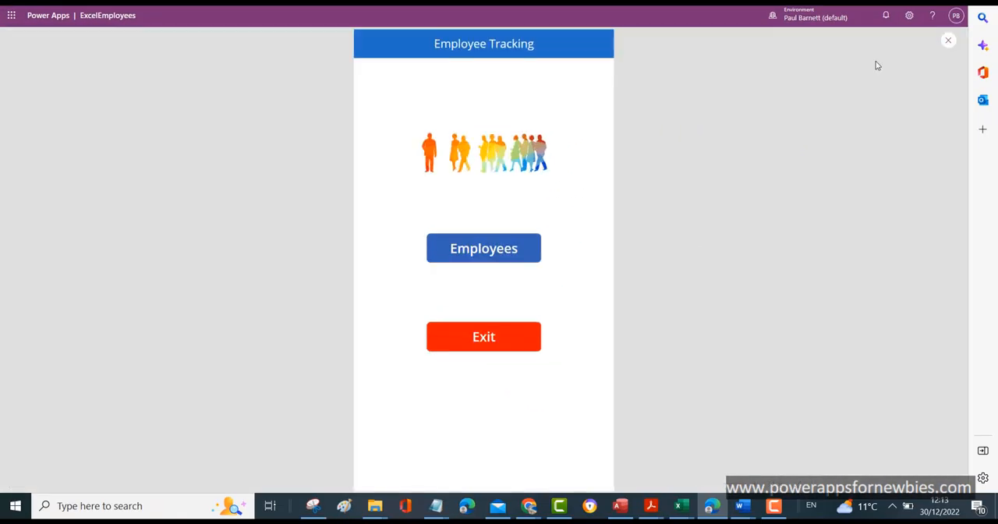
pyautogui.click(484, 252)
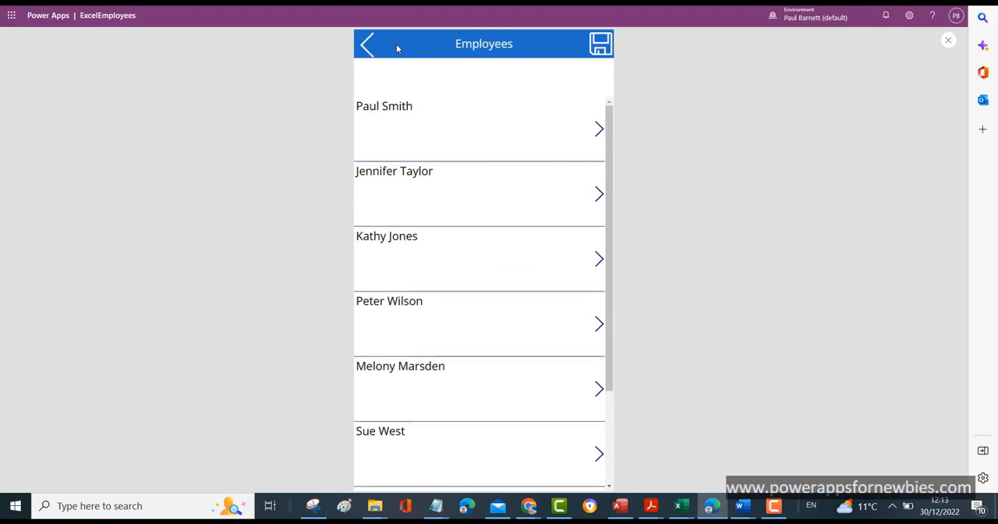
pyautogui.click(365, 46)
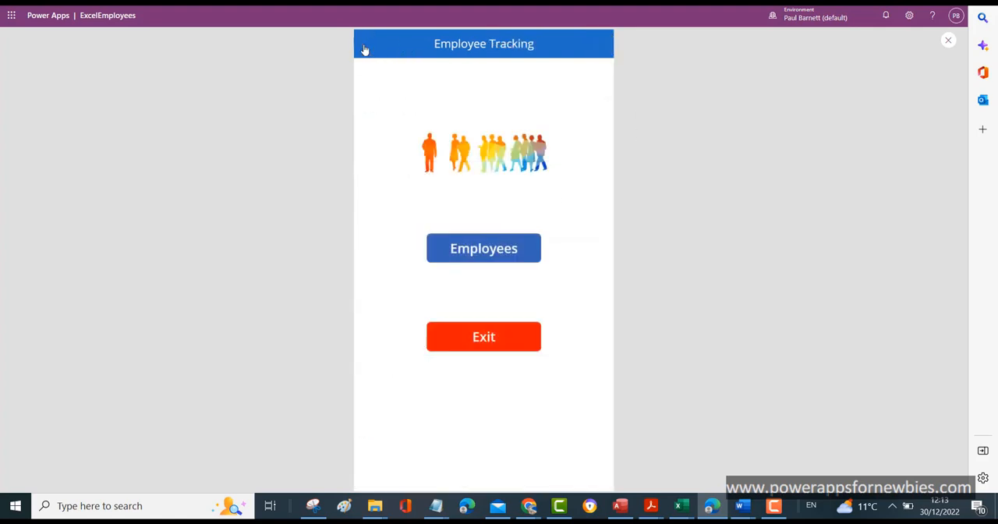
pyautogui.press('Escape')
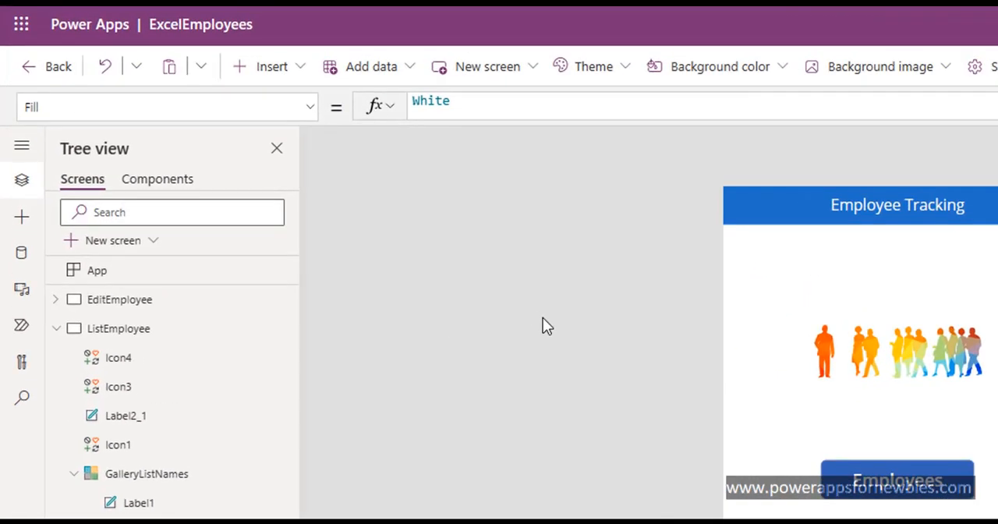
# Step: Insert a rectangle on the Menu screen below the header, at about X 15, Y 84, about 611 wide and 1038 high
pyautogui.click(299, 71)
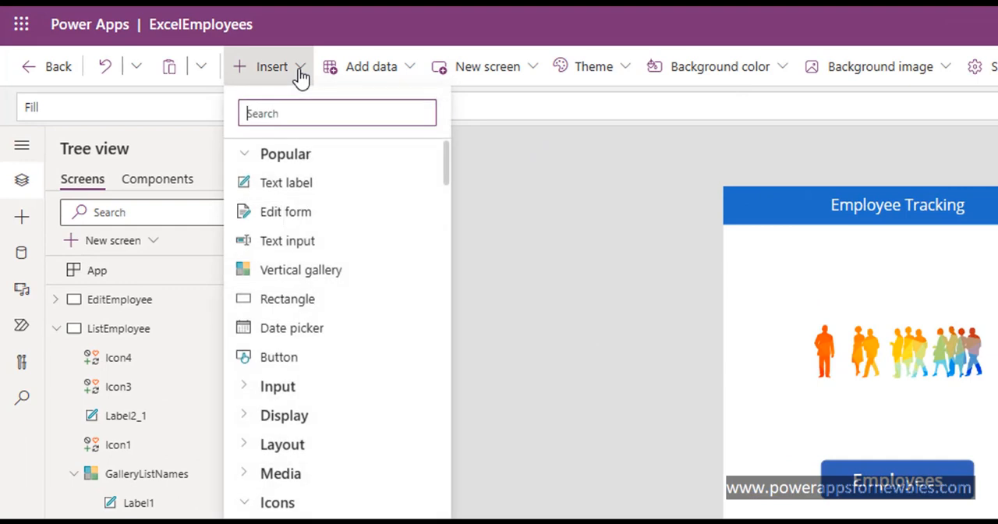
pyautogui.click(289, 298)
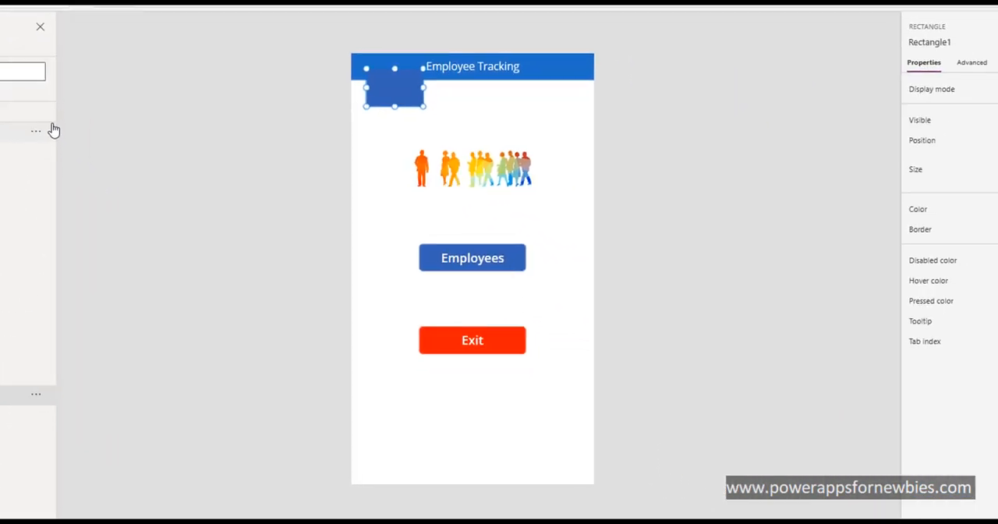
pyautogui.moveTo(411, 95); pyautogui.dragTo(573, 127)
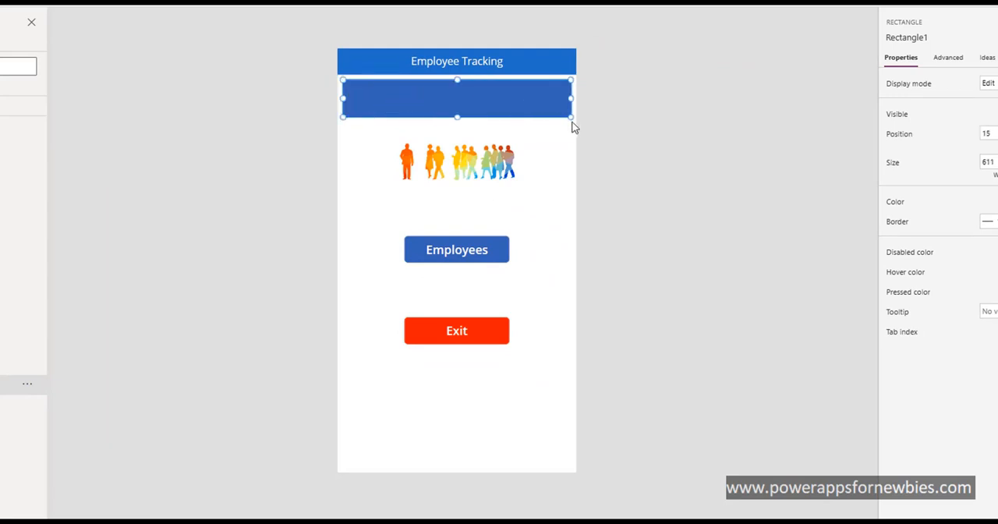
pyautogui.moveTo(457, 117); pyautogui.dragTo(526, 467)
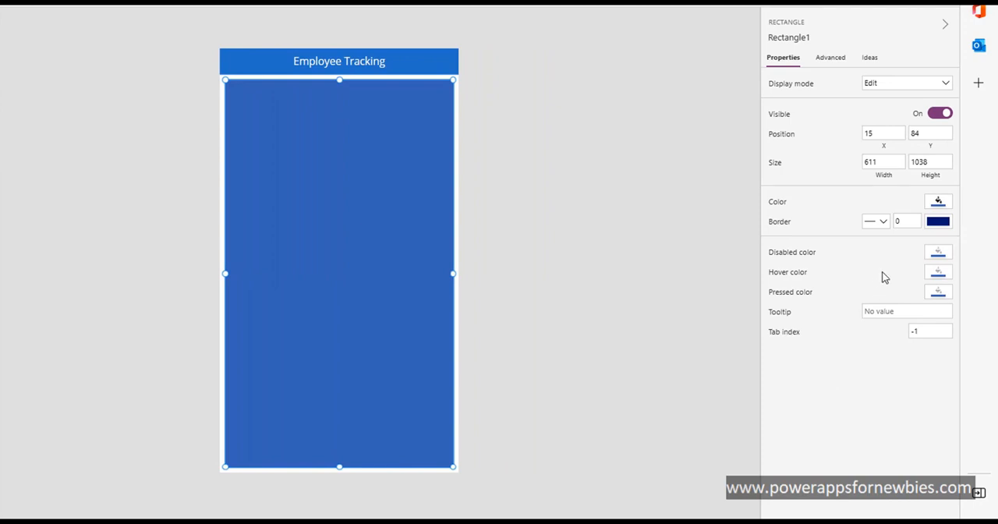
# Step: Give the Menu screen's rectangle a transparent fill, RGBA(0, 0, 0, 0), and a solid border of thickness 1
pyautogui.click(938, 204)
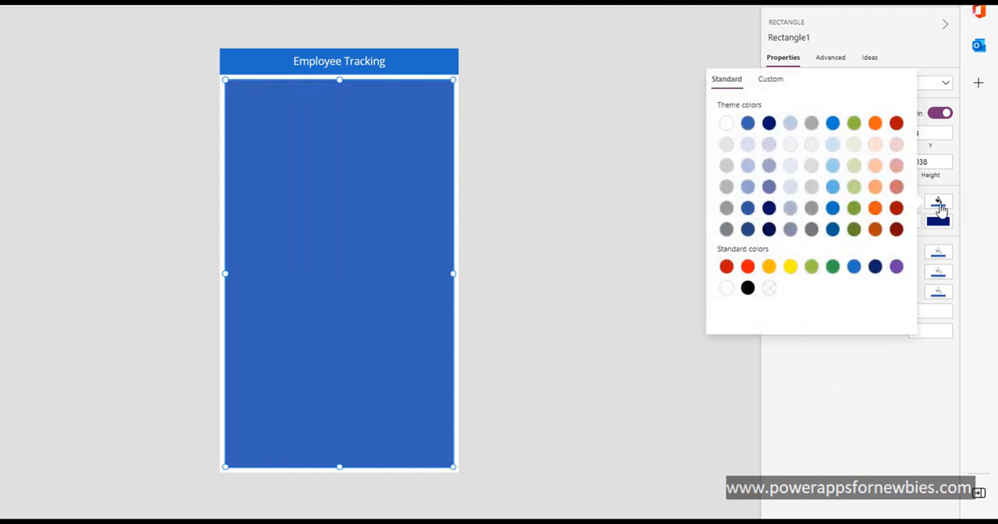
pyautogui.click(768, 289)
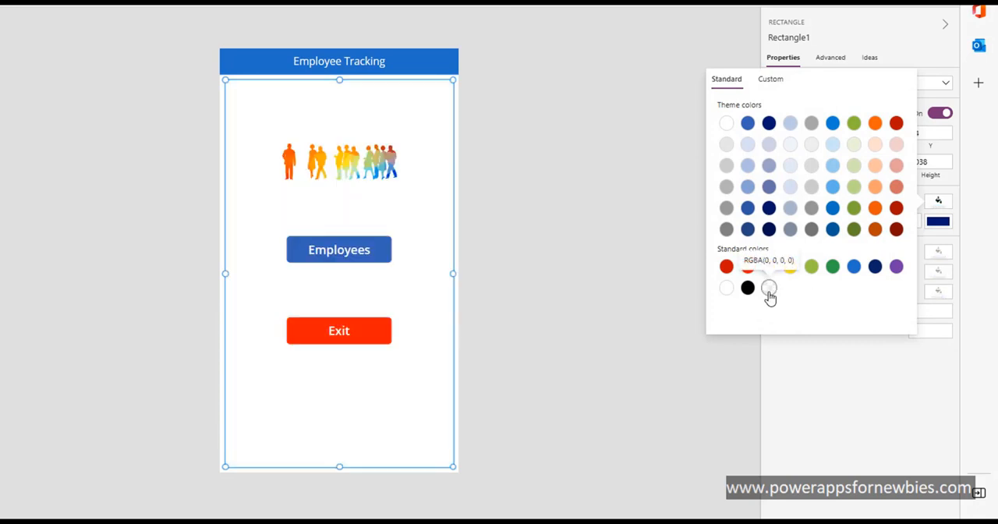
pyautogui.click(818, 367)
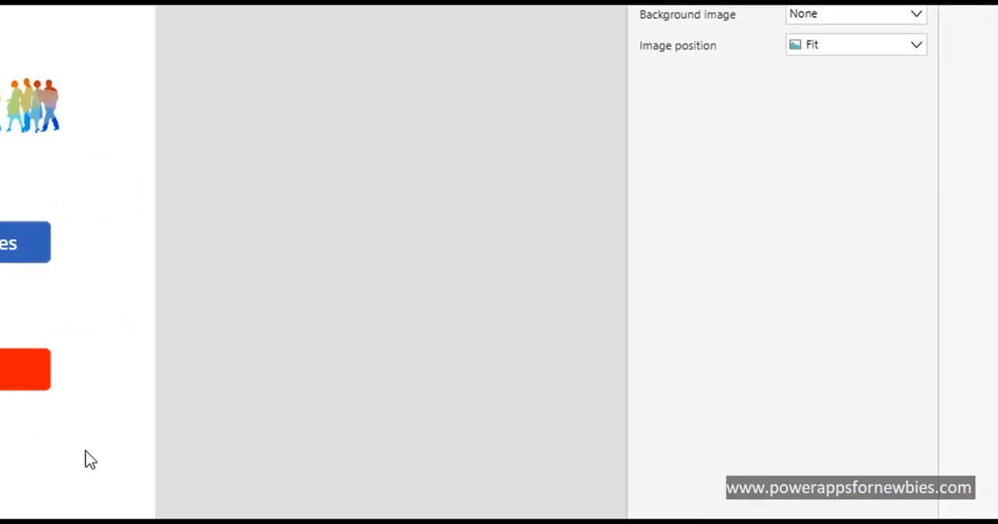
pyautogui.click(290, 409)
pyautogui.click(857, 198)
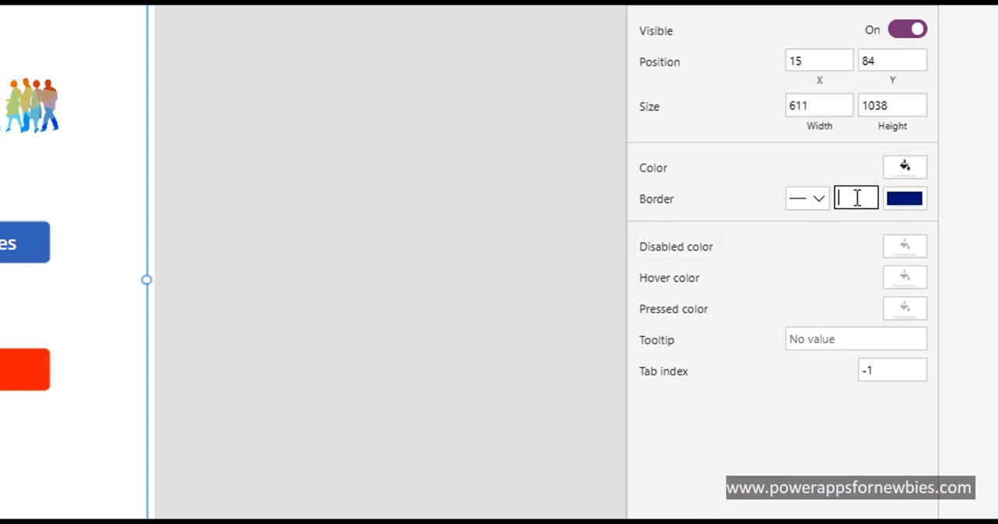
pyautogui.click(811, 269)
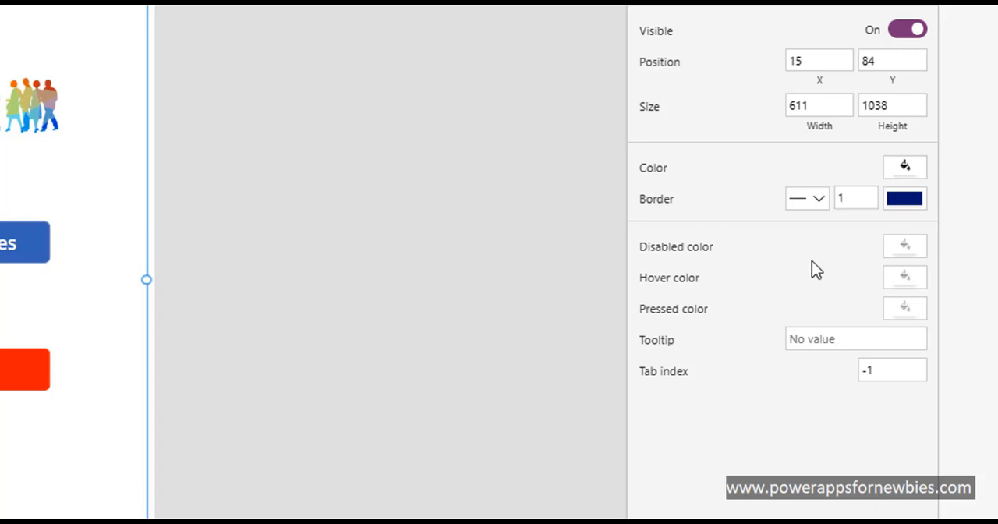
pyautogui.click(579, 263)
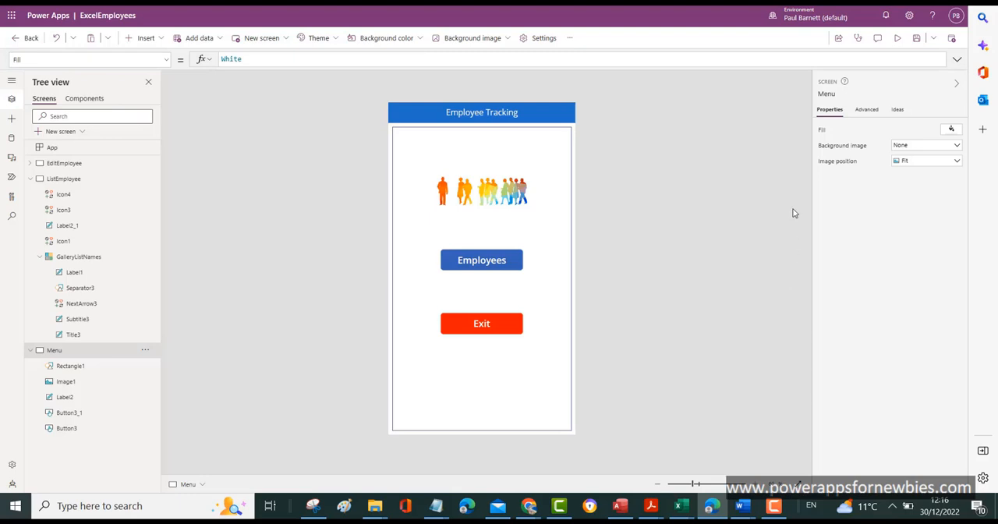
# Step: Add a text label to the ListEmployee gallery's first row and place it under the name, against the row's left edge
pyautogui.click(67, 180)
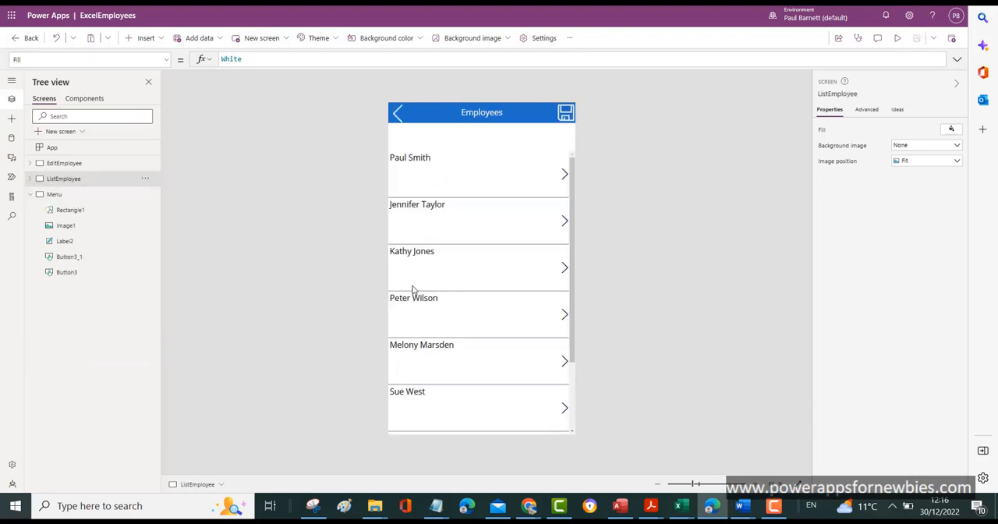
pyautogui.click(428, 173)
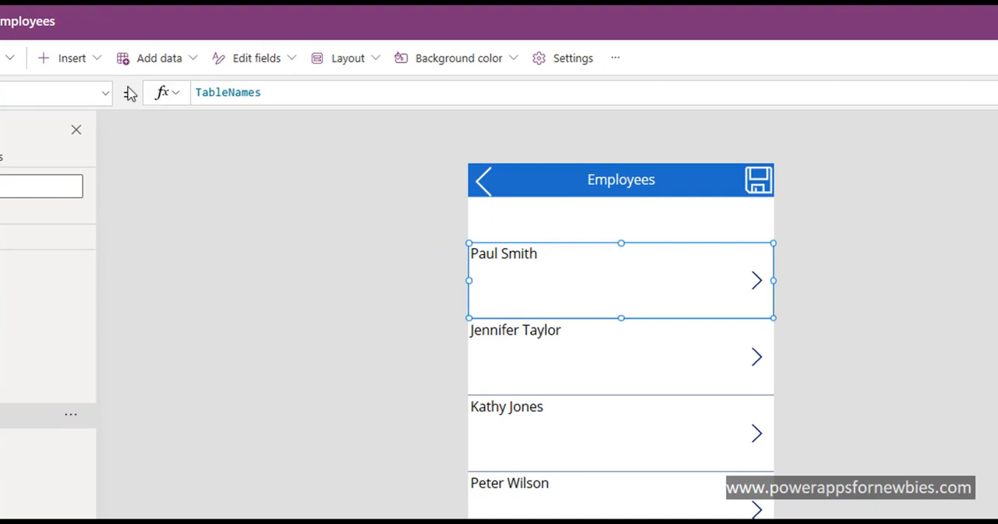
pyautogui.click(97, 68)
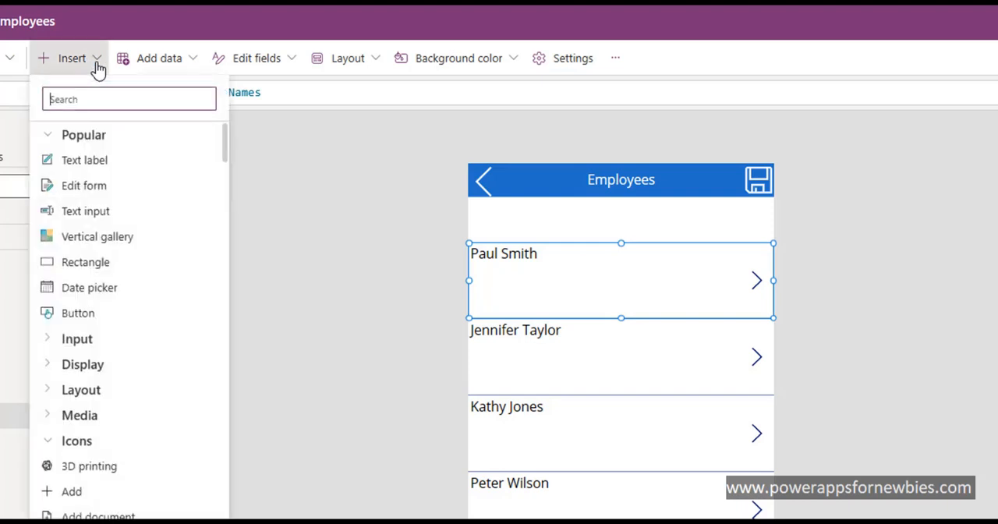
pyautogui.click(74, 167)
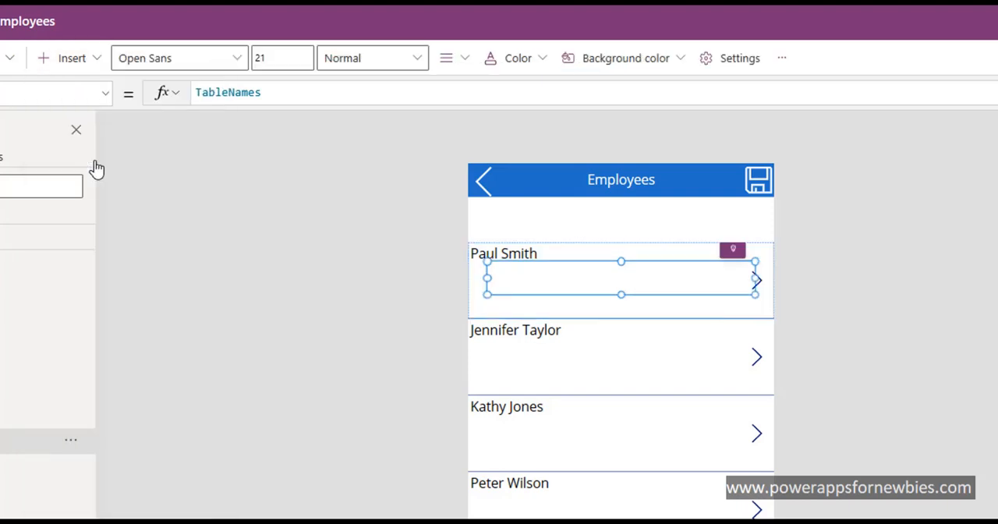
pyautogui.moveTo(566, 281); pyautogui.dragTo(543, 282)
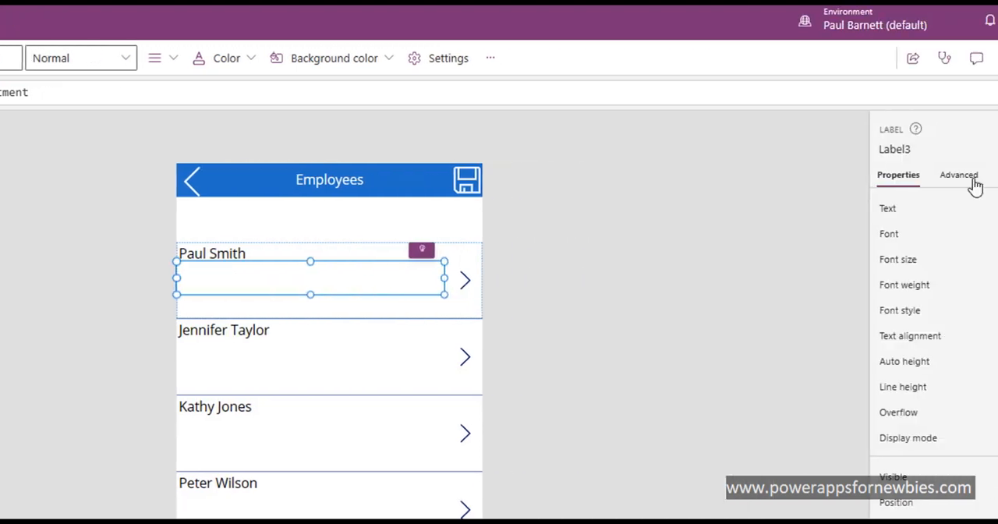
# Step: Check the Text formula in the new gallery label's advanced properties
pyautogui.click(967, 179)
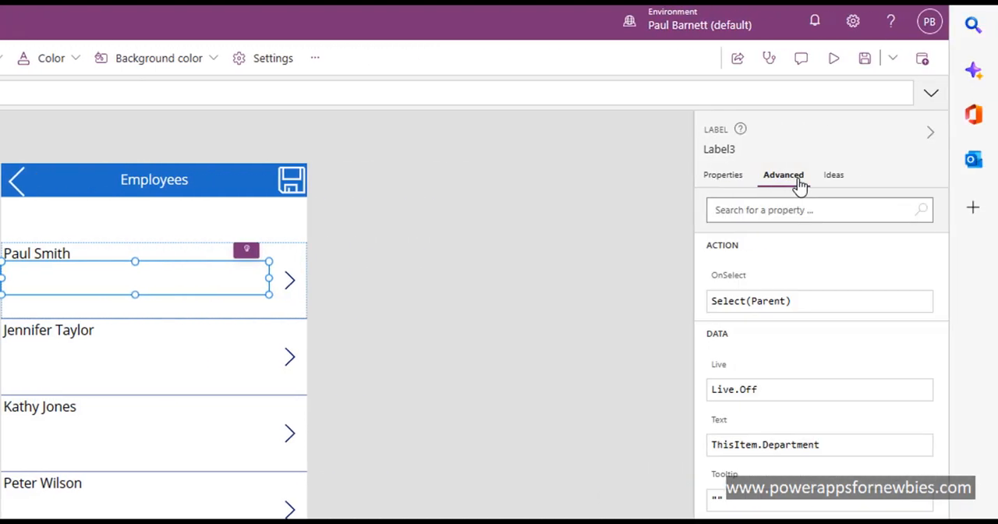
pyautogui.click(793, 452)
pyautogui.doubleClick(789, 452)
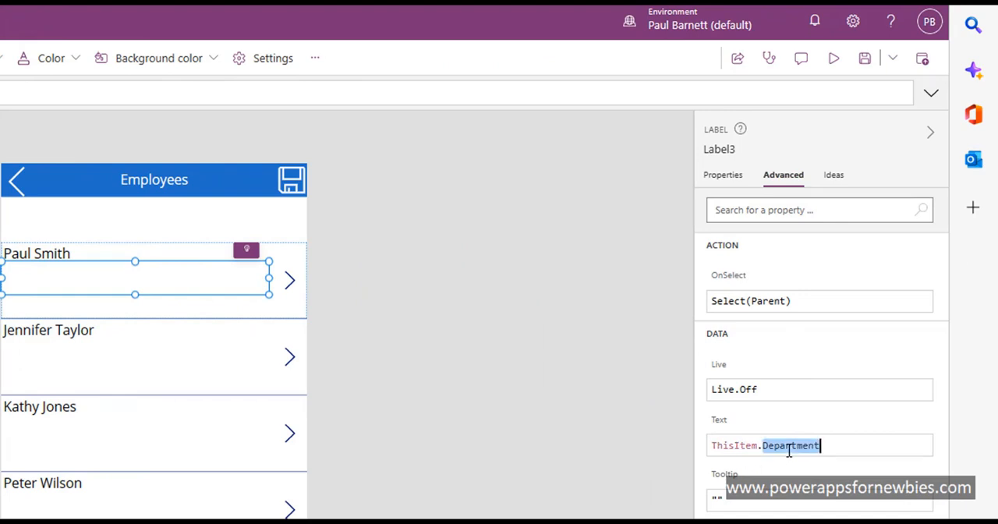
pyautogui.click(541, 392)
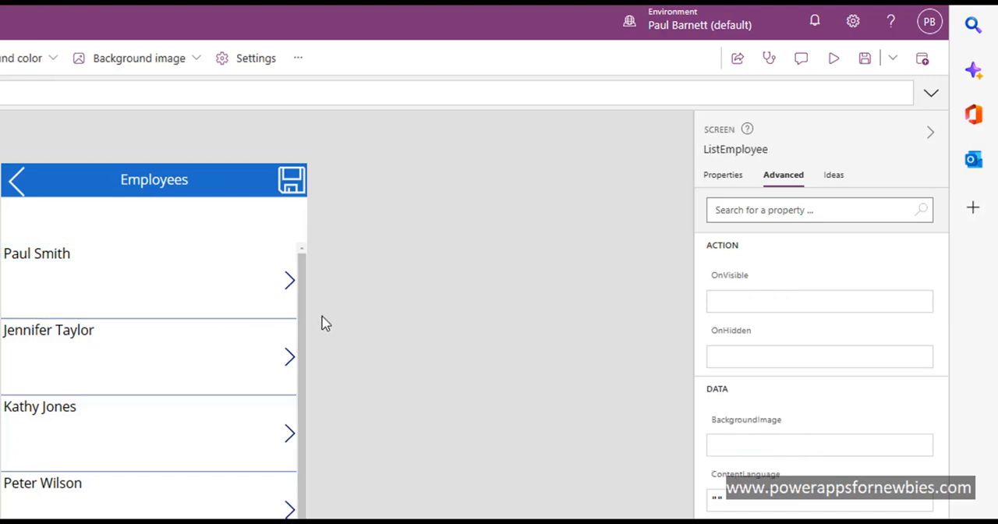
# Step: Look through the gallery's rows for department values, return to the first row and select its department label
pyautogui.click(301, 331)
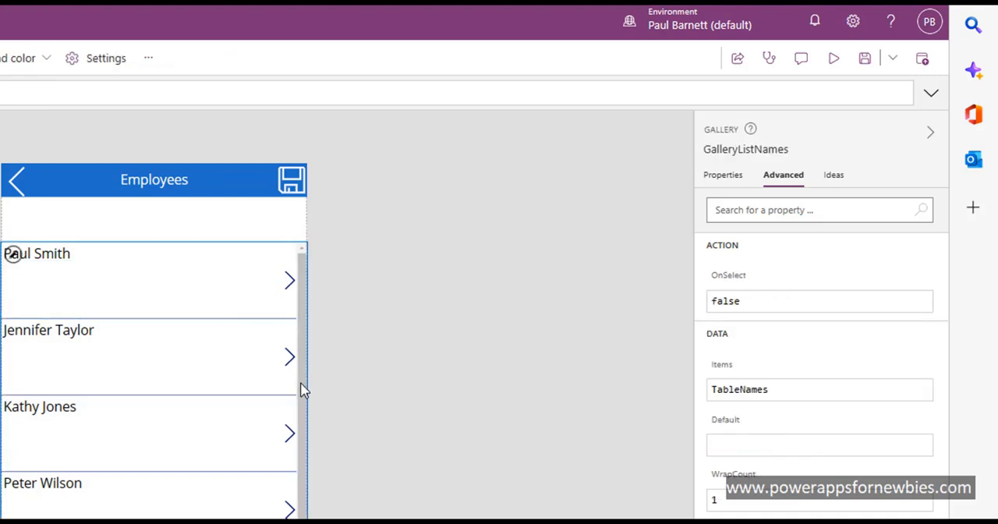
pyautogui.scroll(-2, 303, 392)
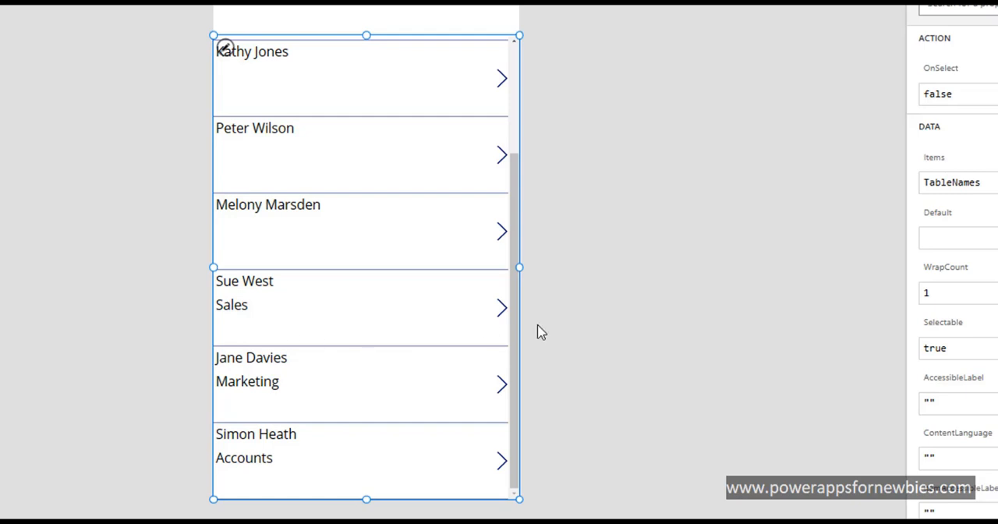
pyautogui.click(513, 337)
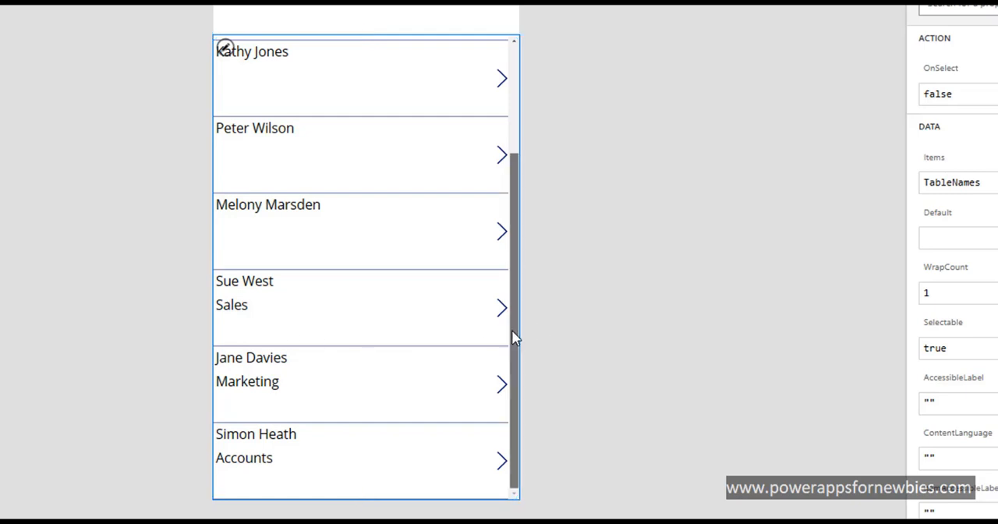
pyautogui.moveTo(512, 334); pyautogui.dragTo(509, 154)
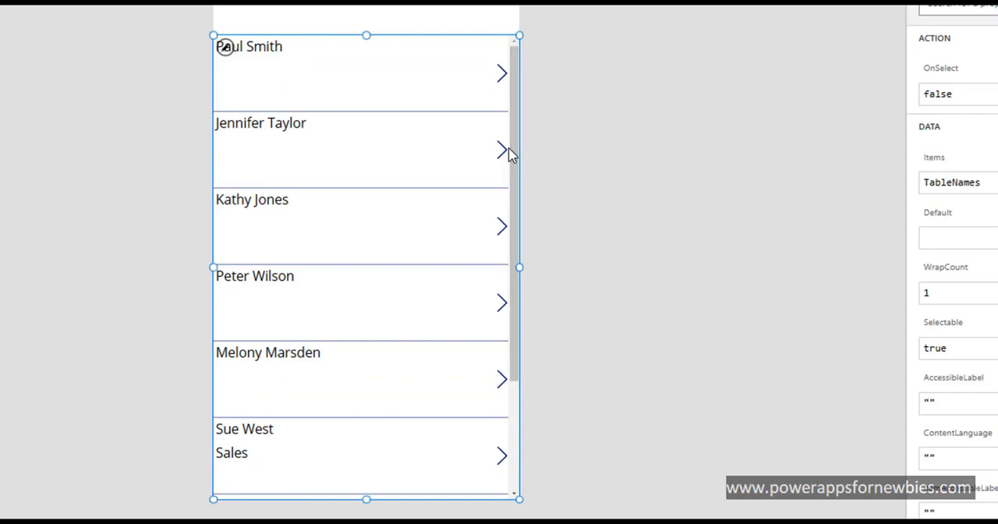
pyautogui.click(274, 61)
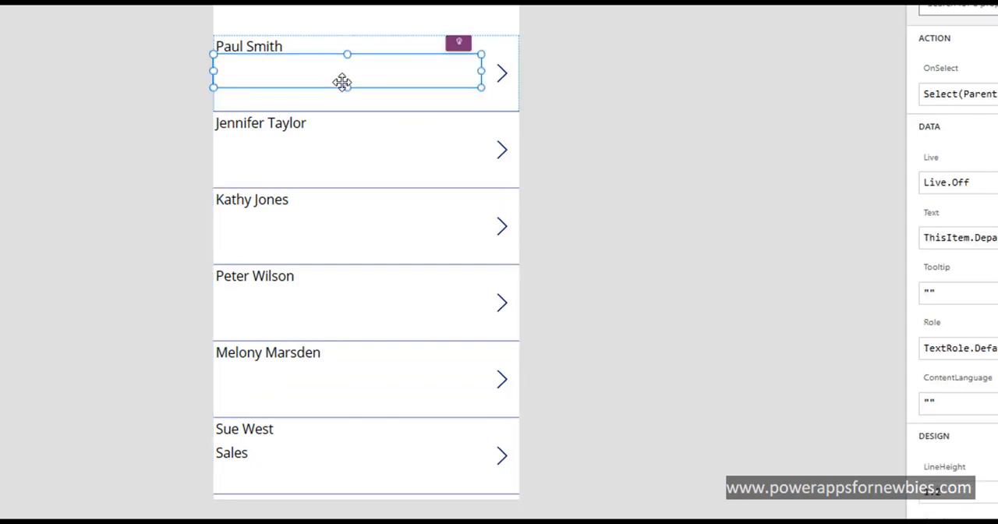
# Step: Shorten the gallery's department label to a height of 44 and set its text color to red, RGBA(255, 0, 0, 1)
pyautogui.moveTo(345, 86); pyautogui.dragTo(345, 74)
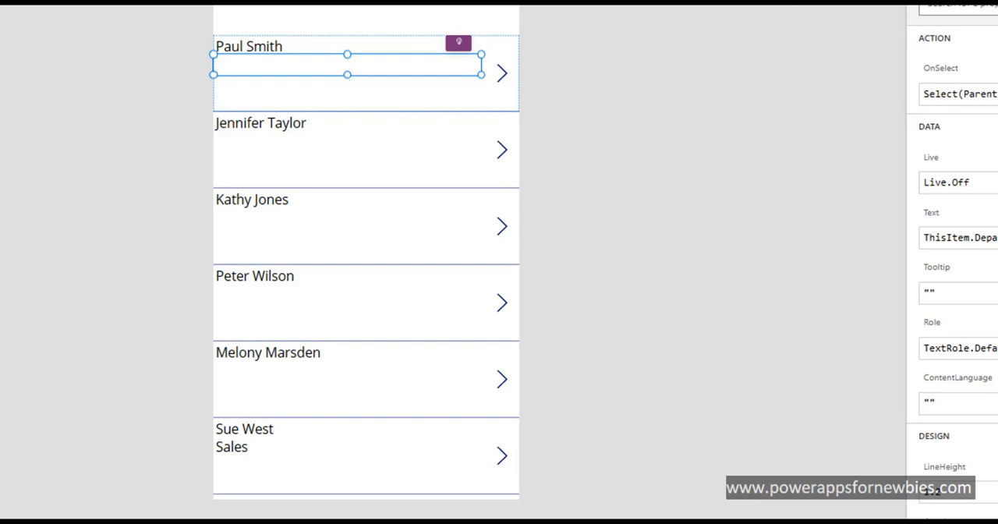
pyautogui.click(770, 20)
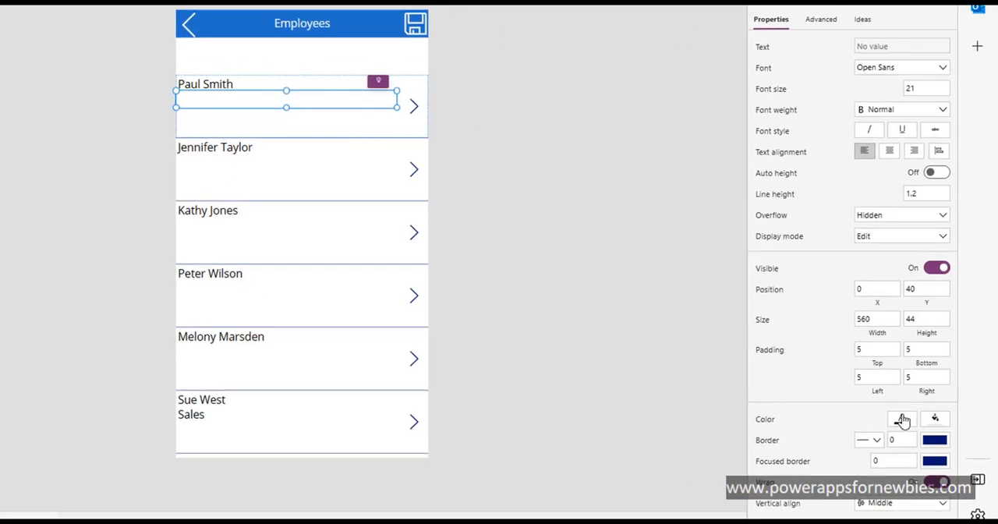
pyautogui.click(902, 421)
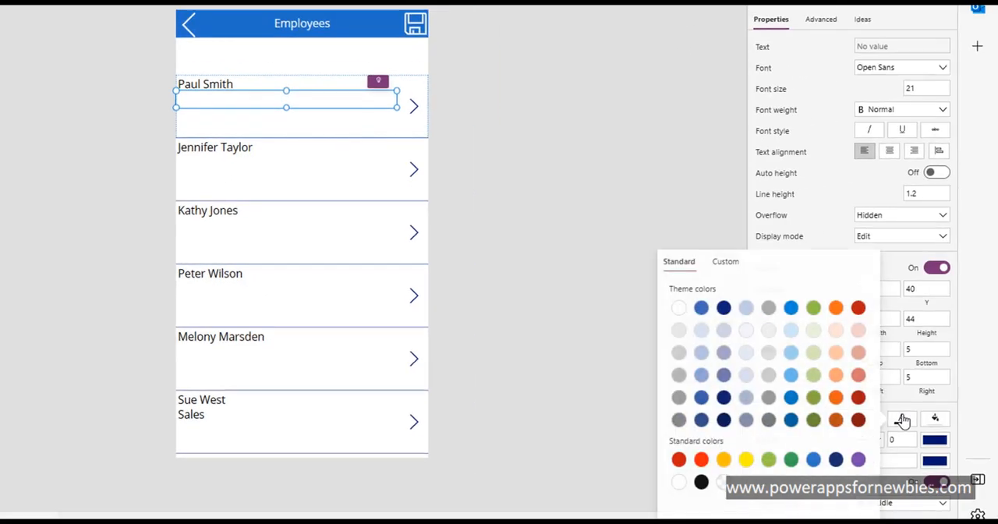
pyautogui.click(700, 460)
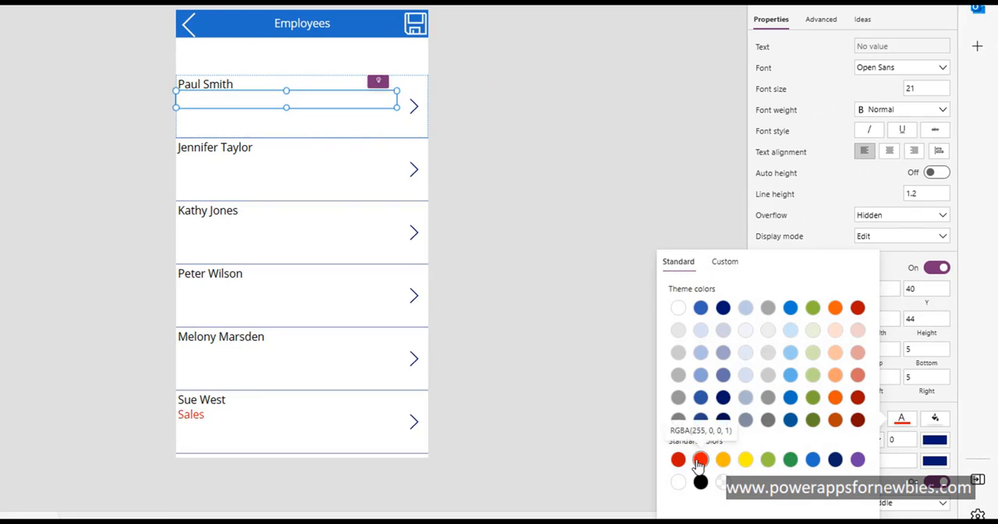
pyautogui.click(425, 426)
pyautogui.click(425, 450)
pyautogui.click(206, 109)
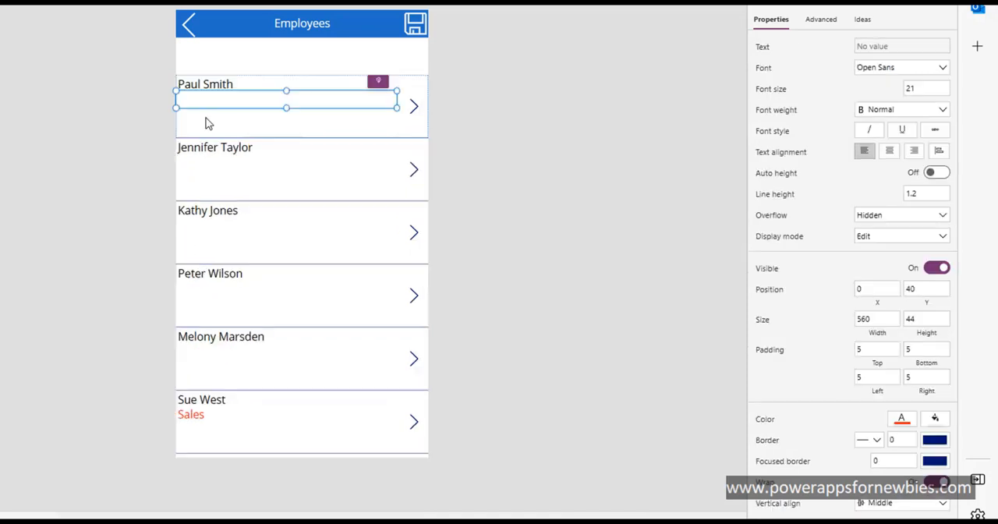
# Step: Add a second text label to the gallery's first row and place it below the department label, against the row's left edge
pyautogui.click(207, 124)
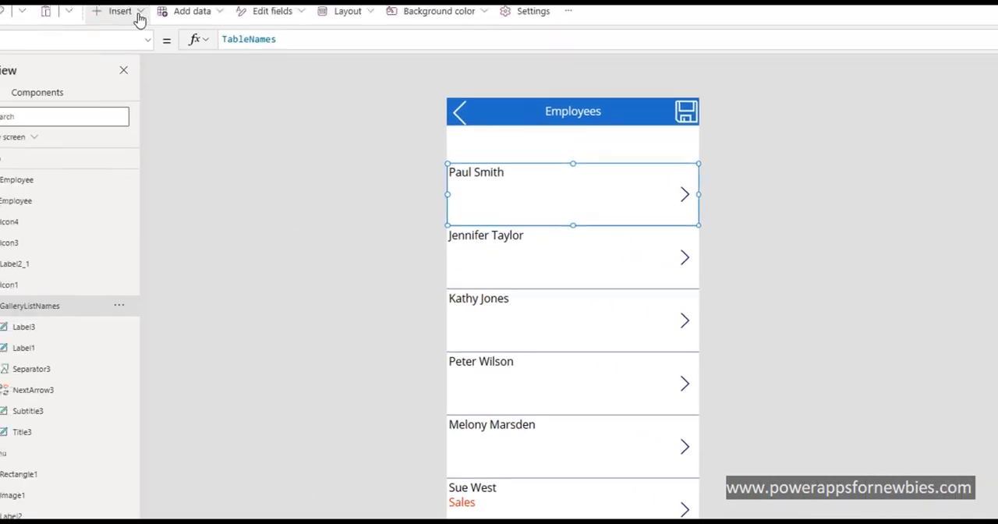
pyautogui.click(138, 14)
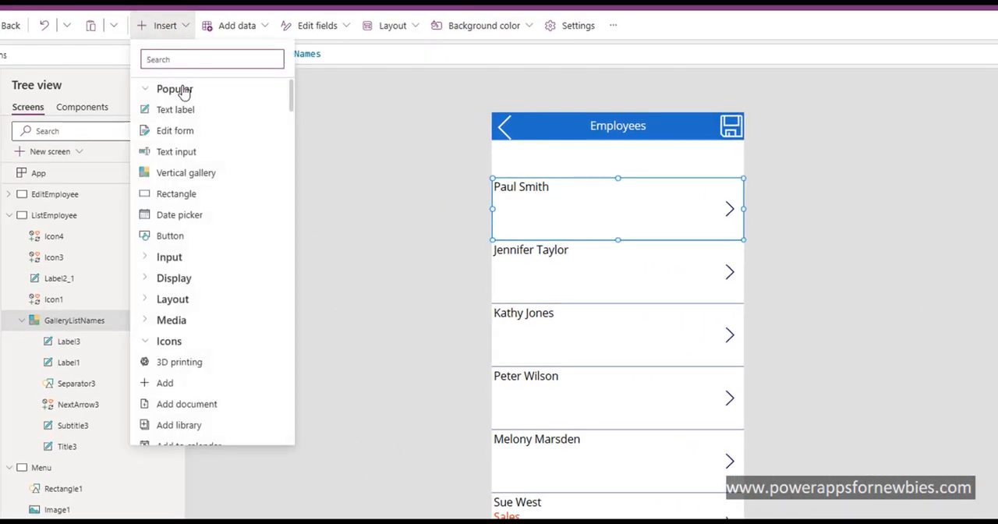
pyautogui.click(180, 112)
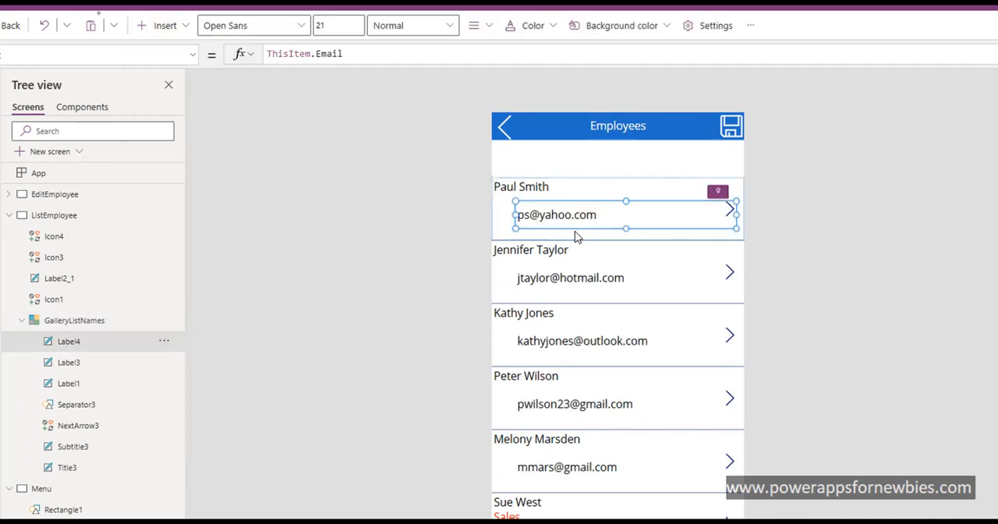
pyautogui.moveTo(575, 218); pyautogui.dragTo(551, 243)
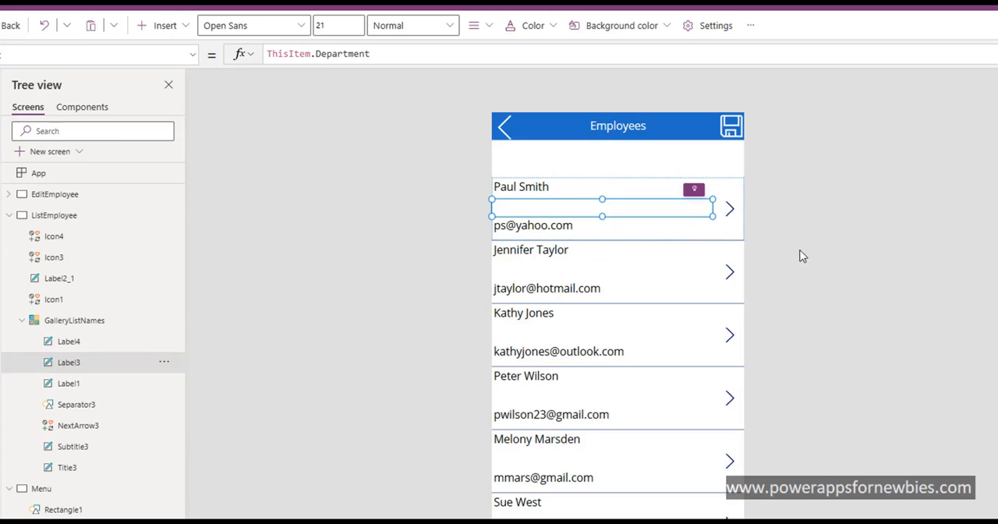
# Step: Give the gallery's name label a light blue fill, RGBA(102, 182, 227, 1), and white text, RGBA(255, 255, 255, 1)
pyautogui.click(544, 192)
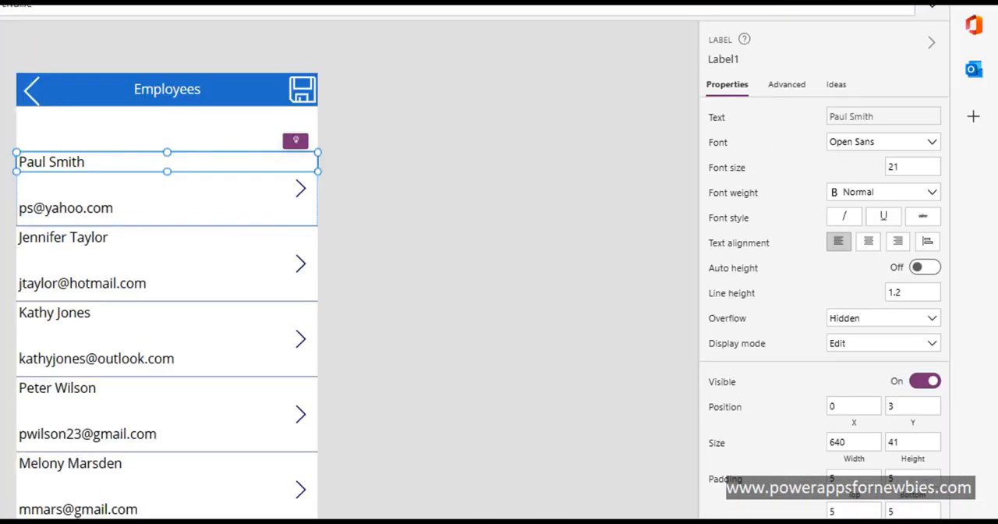
pyautogui.click(906, 453)
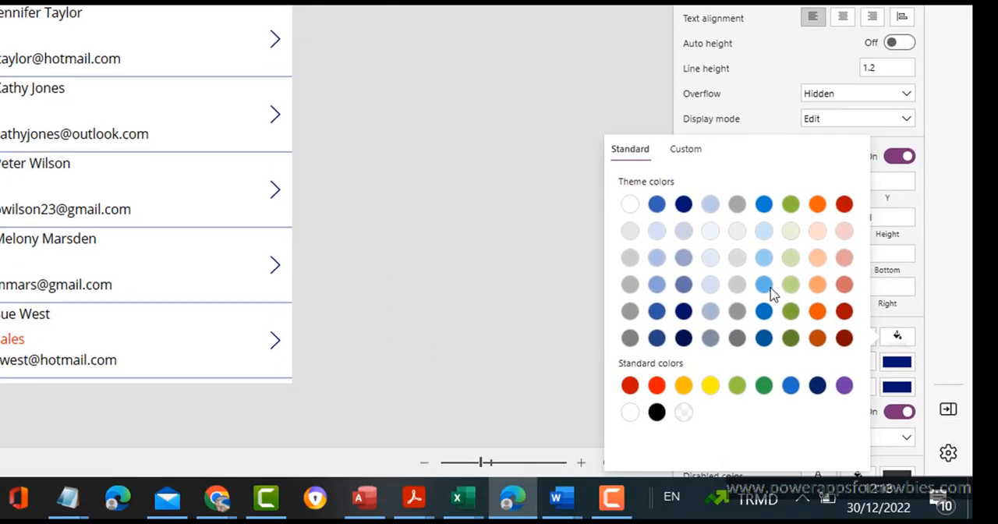
pyautogui.click(764, 284)
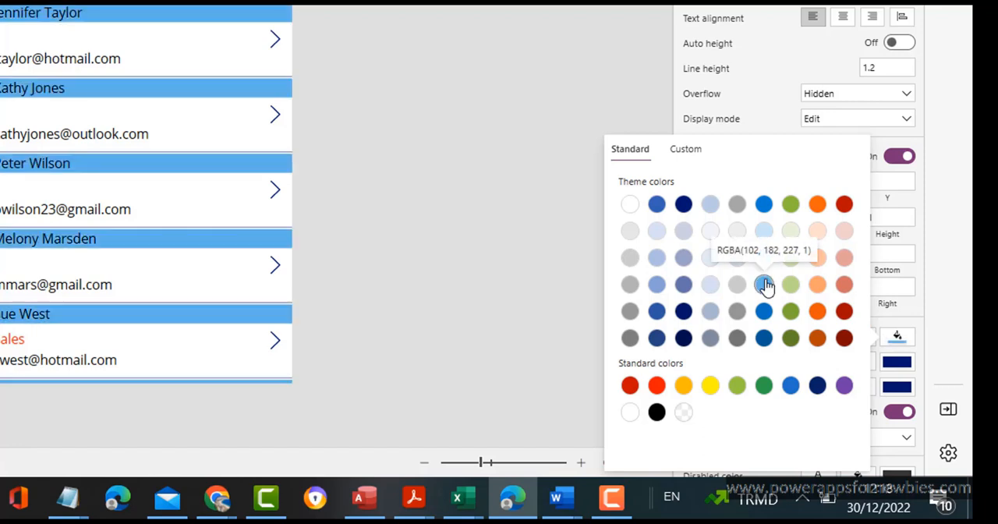
pyautogui.click(913, 330)
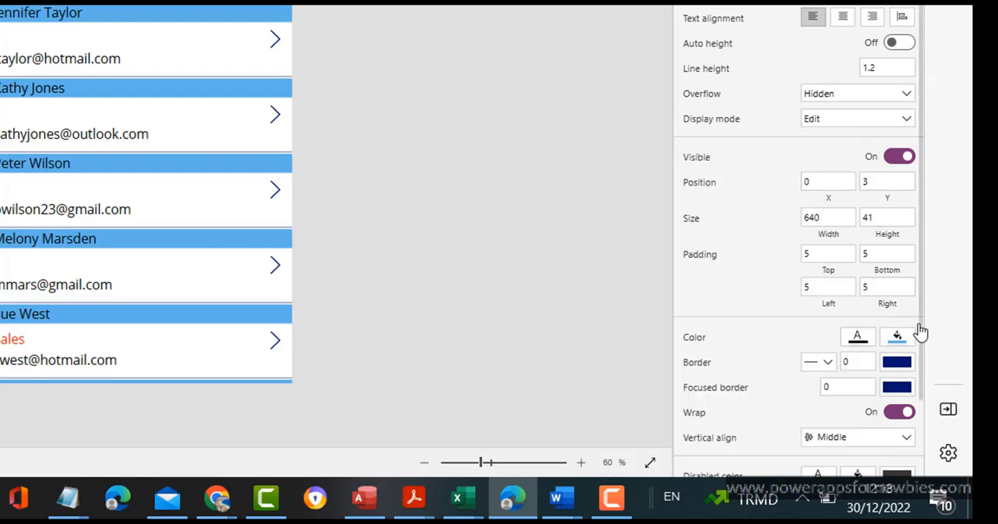
pyautogui.click(861, 337)
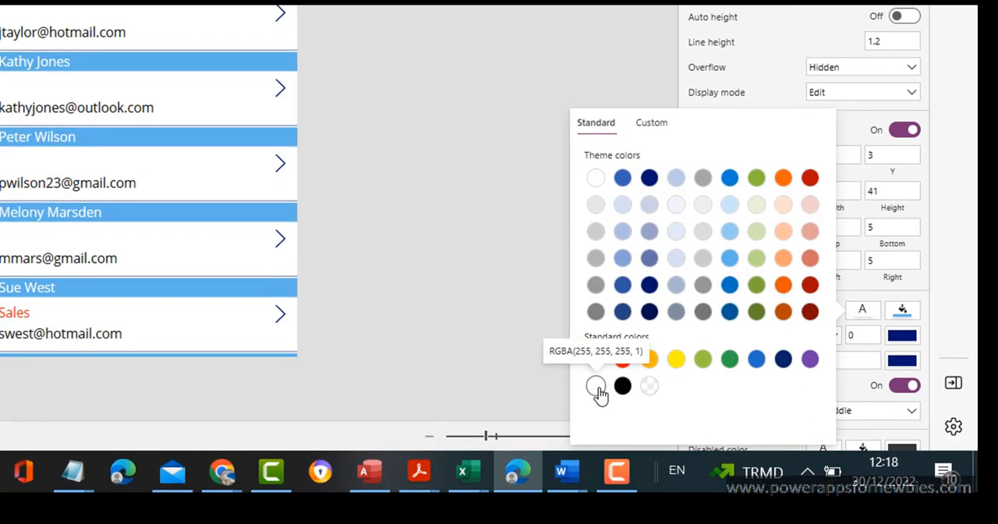
pyautogui.click(596, 387)
# Step: Make the gallery's name label bold and change its fill to the next darker shade of the theme blue
pyautogui.click(866, 23)
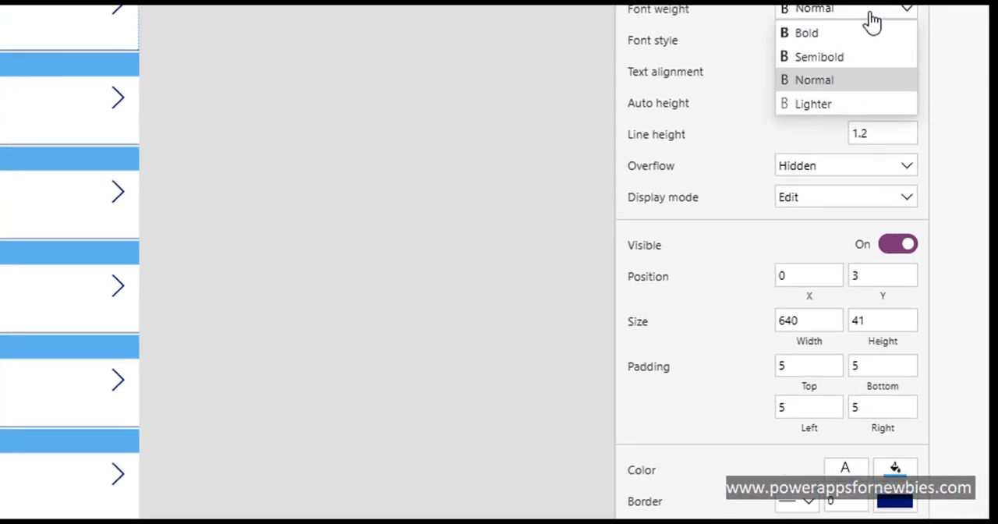
pyautogui.click(824, 85)
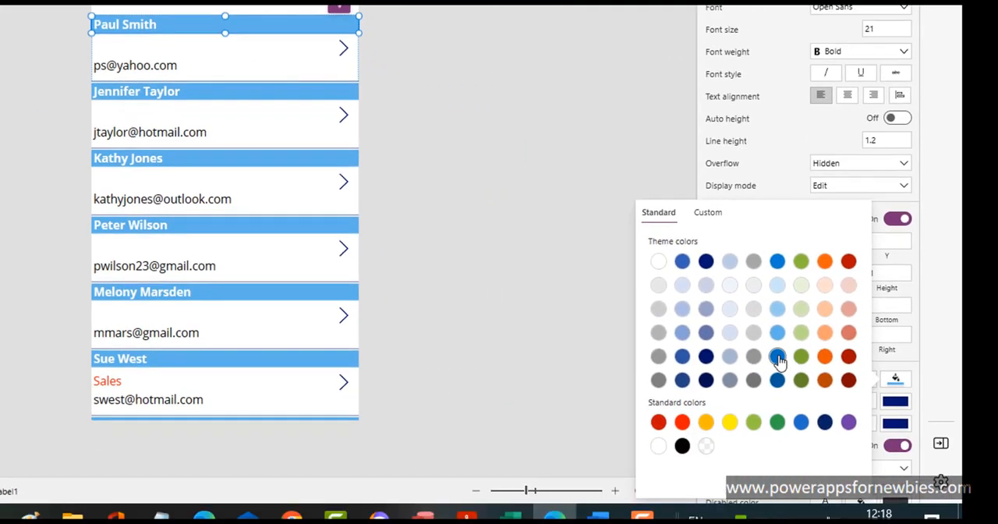
pyautogui.click(777, 357)
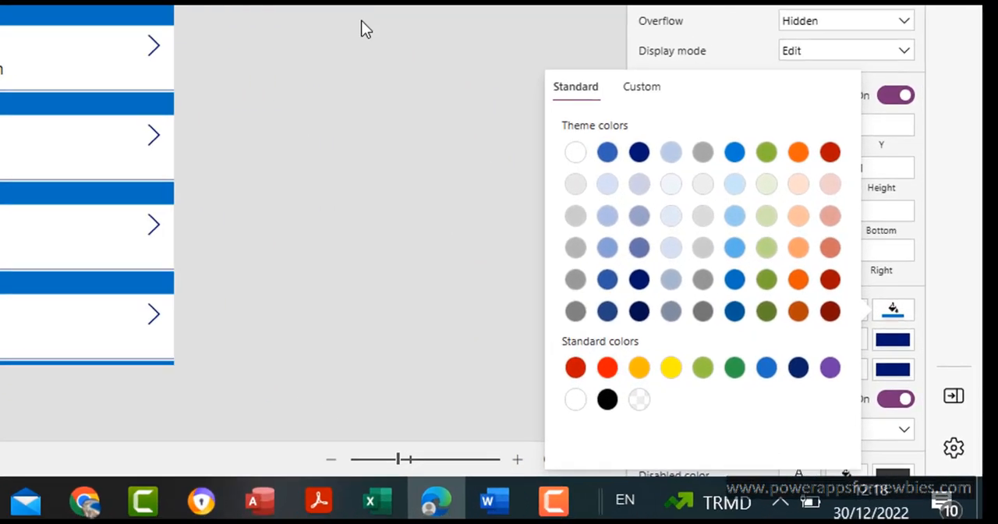
pyautogui.click(501, 169)
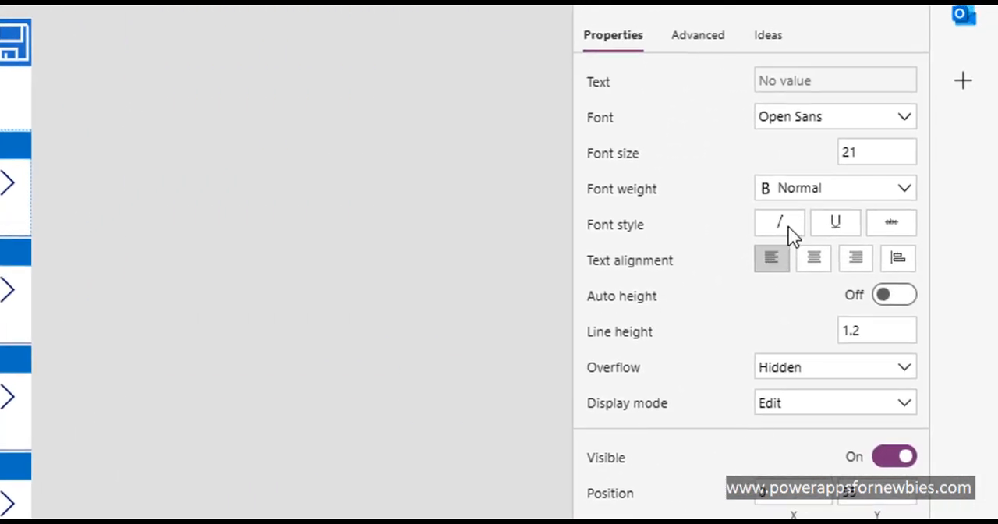
# Step: Set the department label's font weight to Semibold and select the e-mail label in the gallery's first row
pyautogui.click(826, 195)
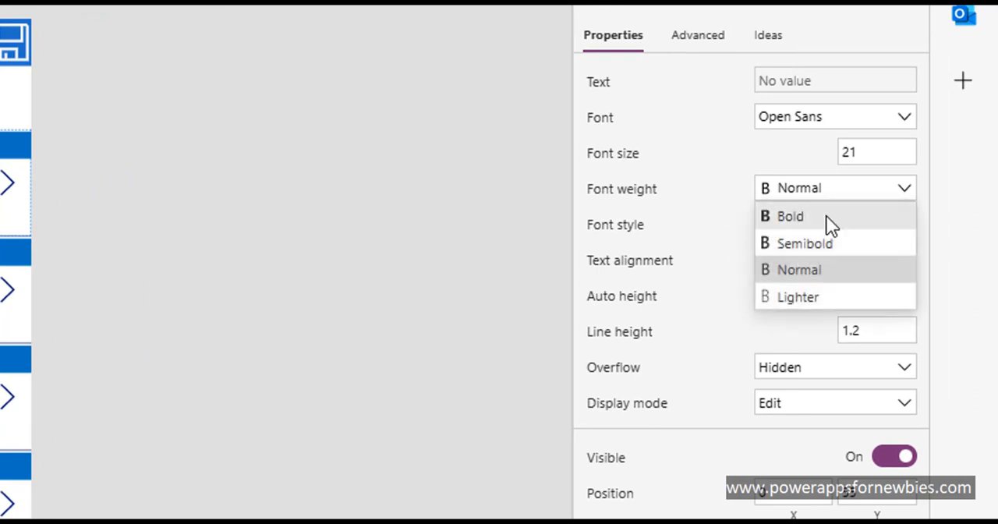
pyautogui.click(813, 248)
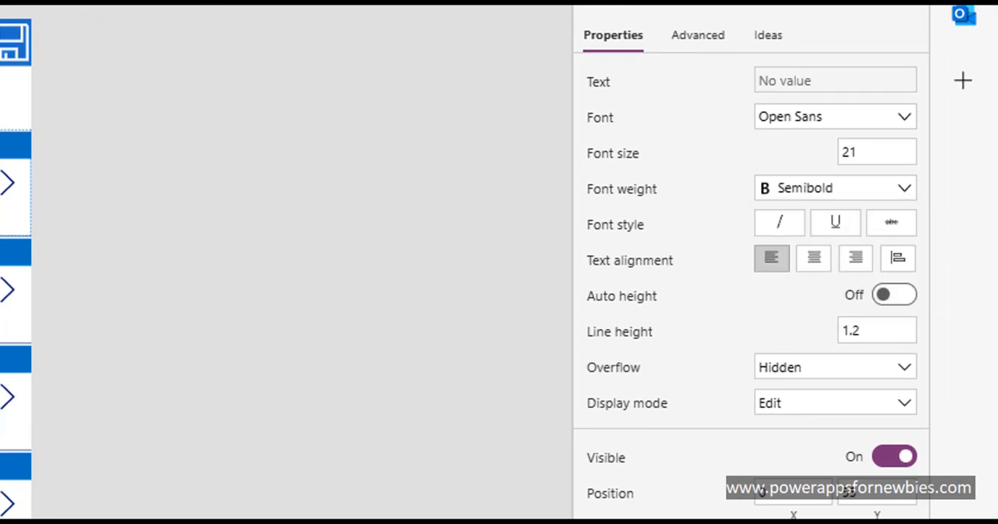
pyautogui.click(2, 204)
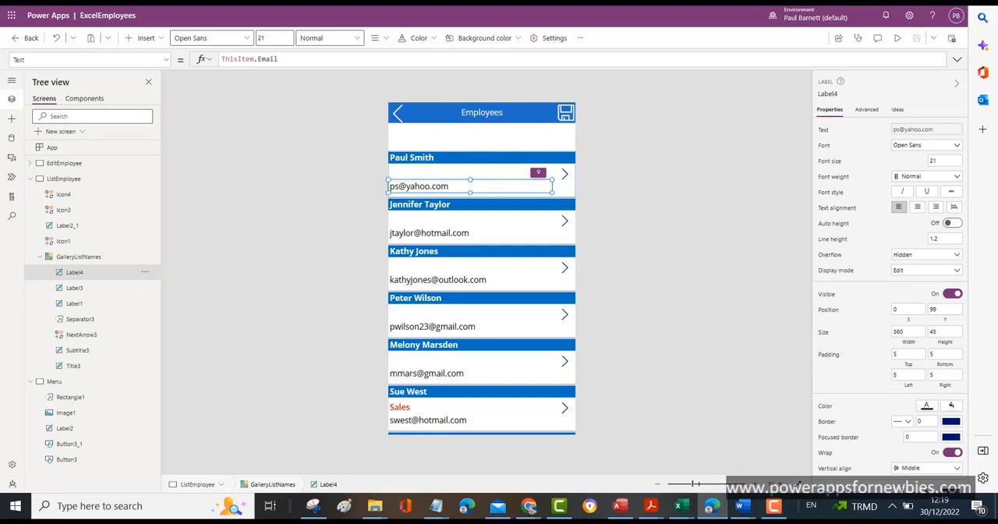
# Step: Switch to the ExcelEmployees workbook in Excel, enter Accounts as the first employee's department in cell F2, and return to Power Apps
pyautogui.hotkey('ctrl', 'Tab')
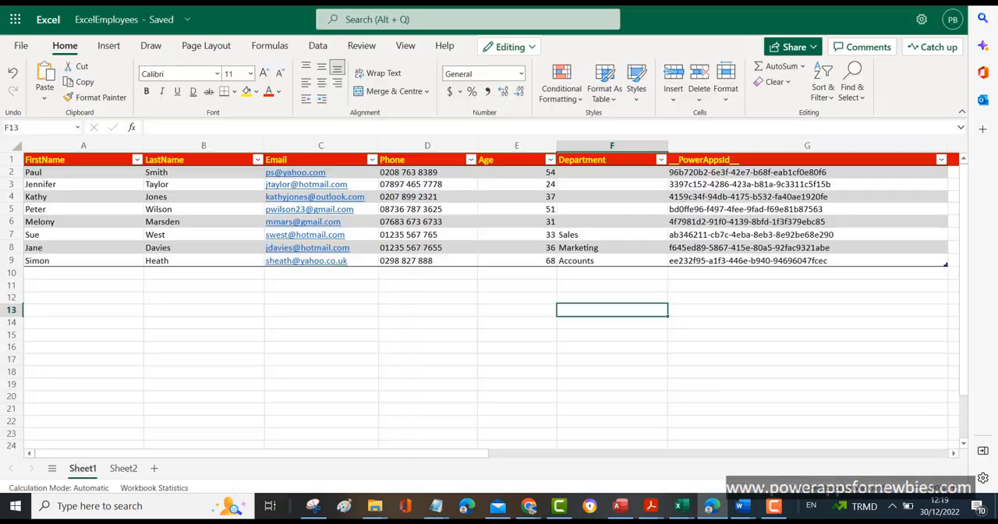
pyautogui.click(582, 173)
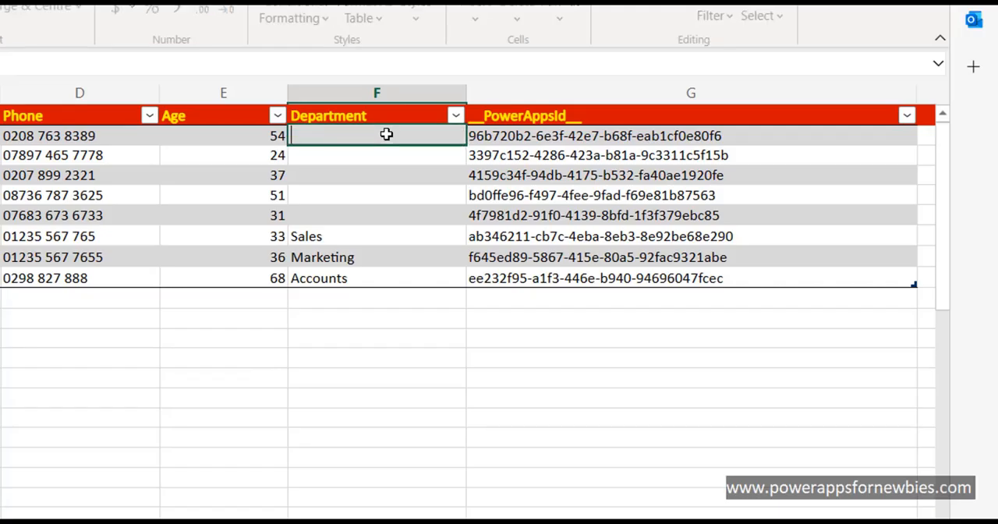
pyautogui.write('Accoun')
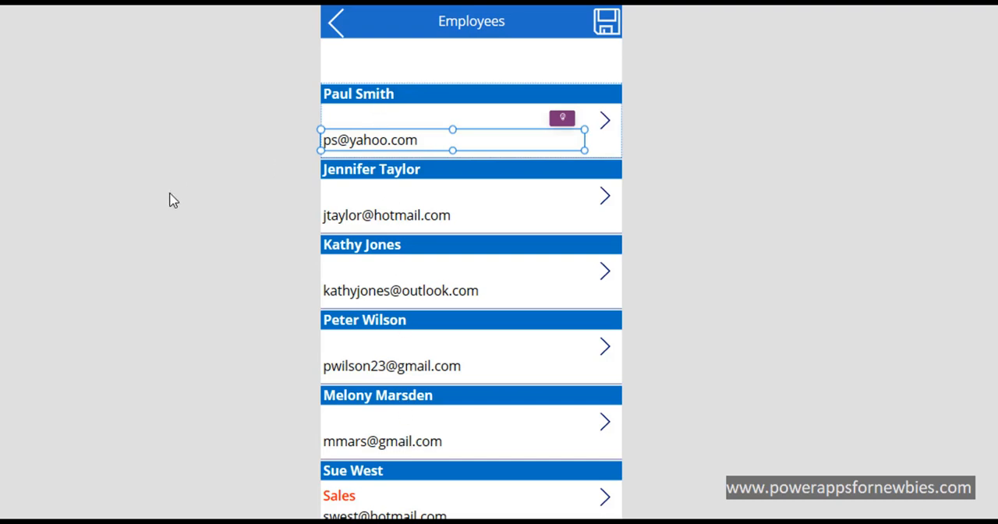
pyautogui.press('Escape')
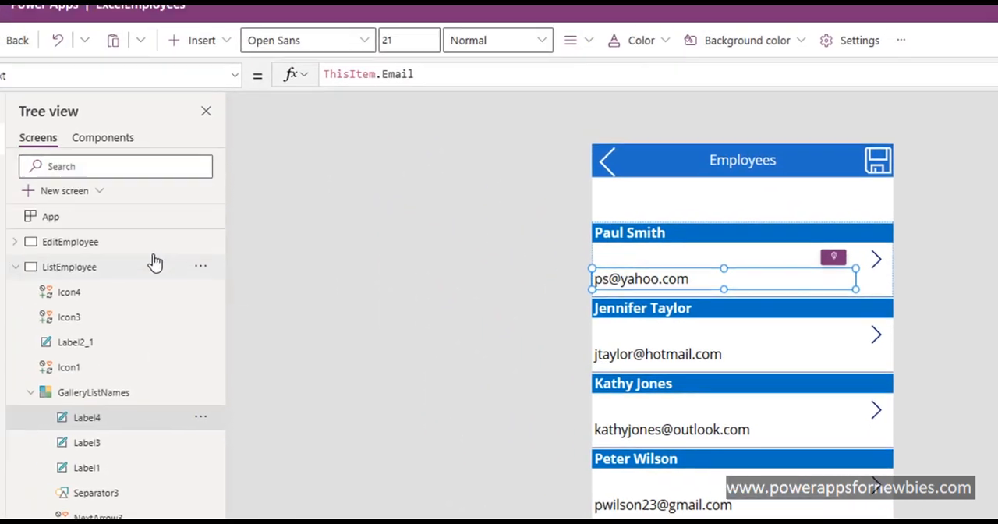
# Step: Examine the refresh option of the TableNames data source and close it without choosing anything
pyautogui.click(20, 220)
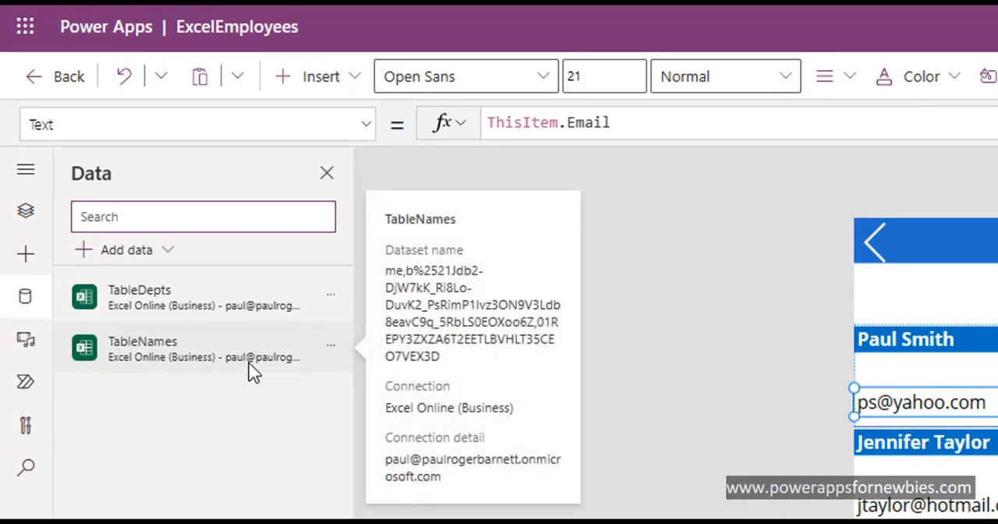
pyautogui.click(334, 351)
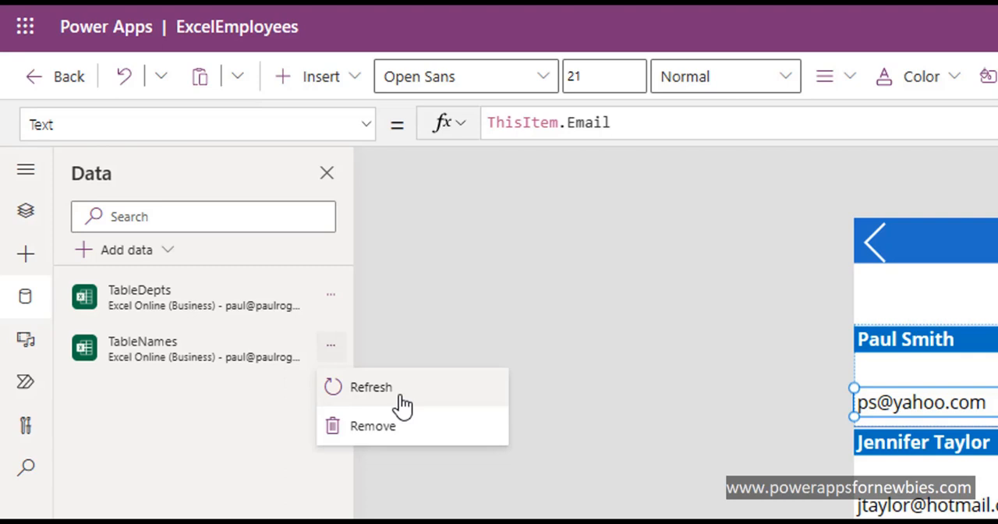
pyautogui.click(505, 511)
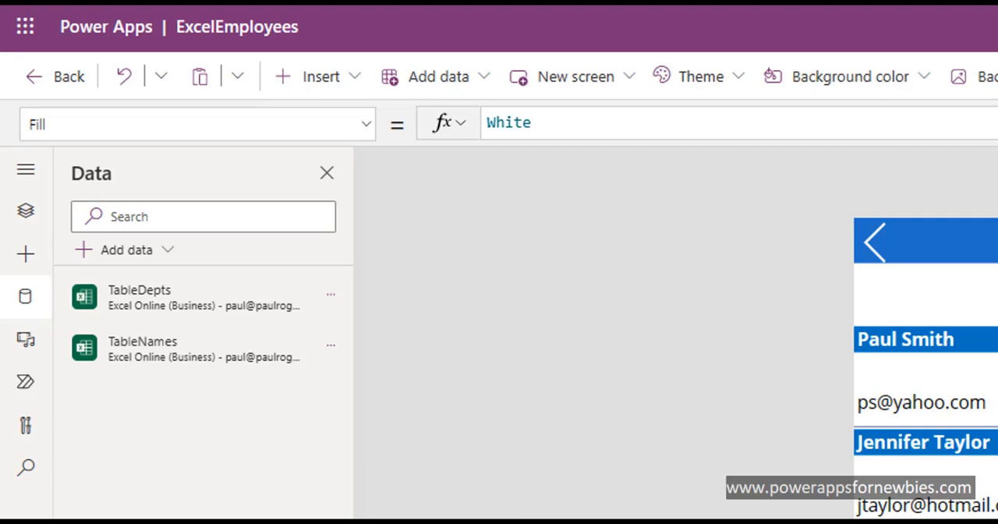
# Step: Insert a Reload icon and place it in the Employees header beside the save icon, at X 459 and Y 0
pyautogui.click(986, 240)
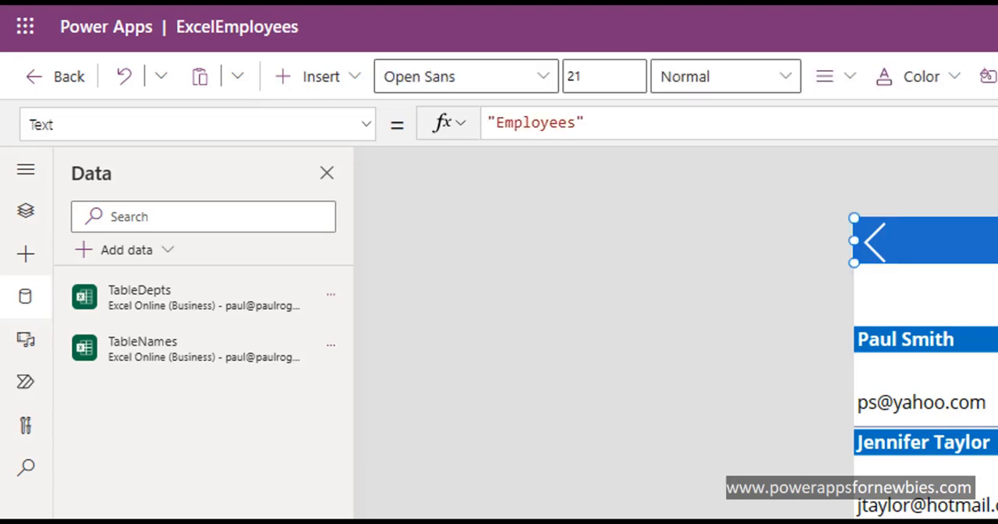
pyautogui.click(354, 78)
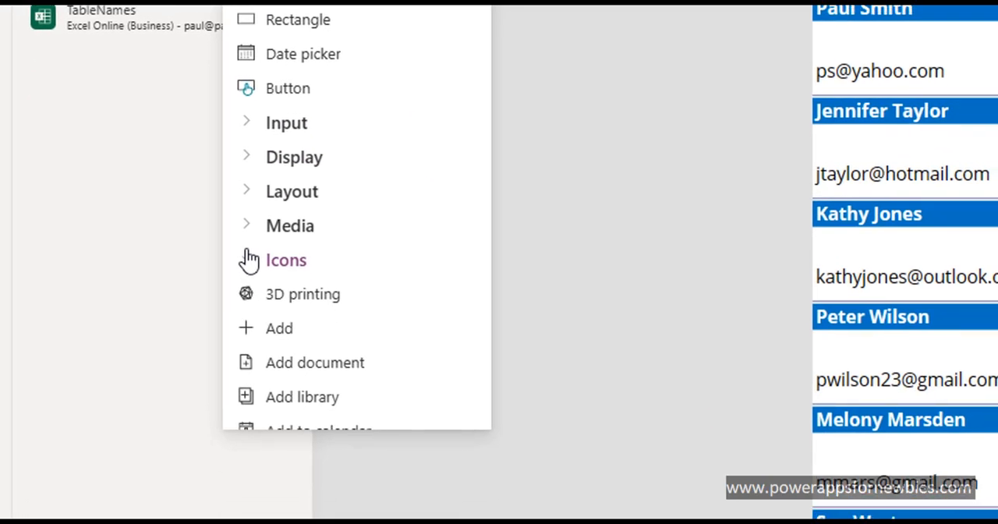
pyautogui.click(248, 258)
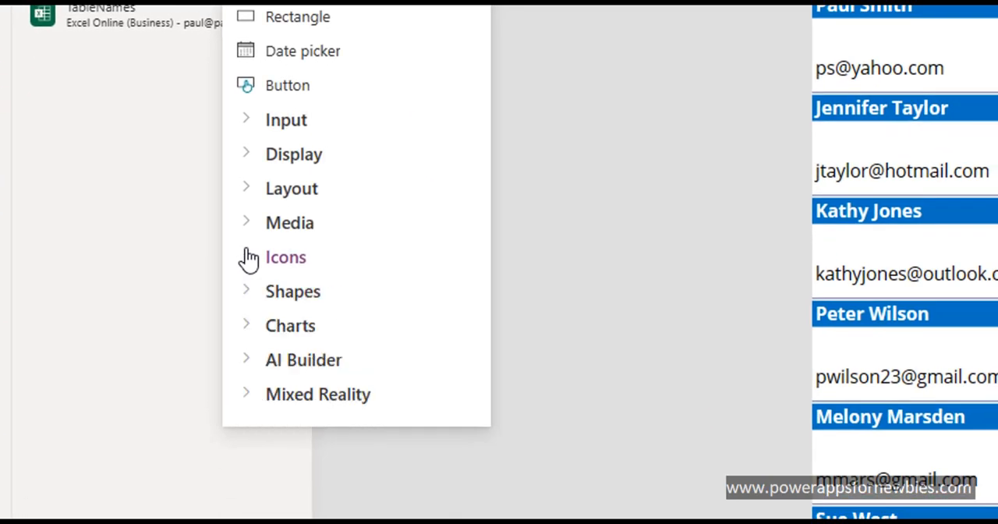
pyautogui.click(248, 258)
pyautogui.moveTo(485, 3); pyautogui.dragTo(484, 273)
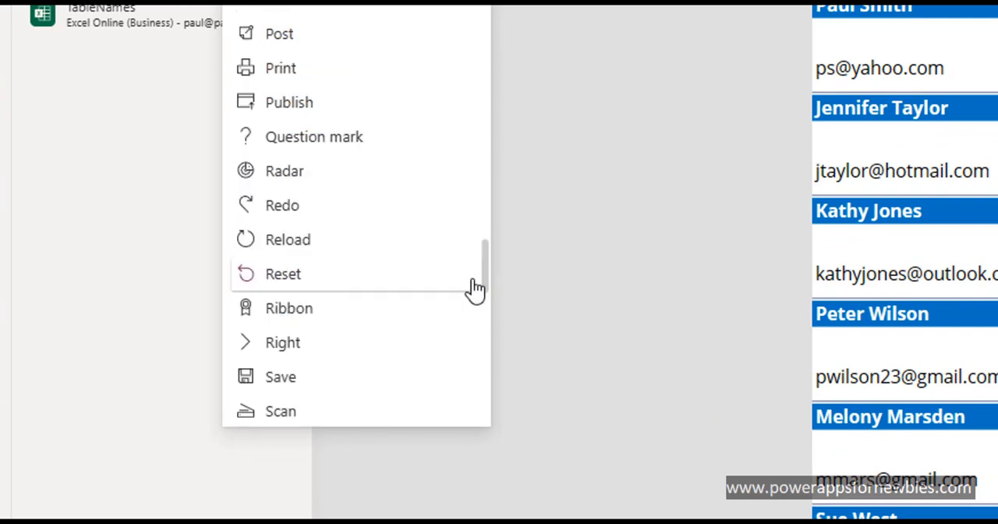
pyautogui.click(371, 249)
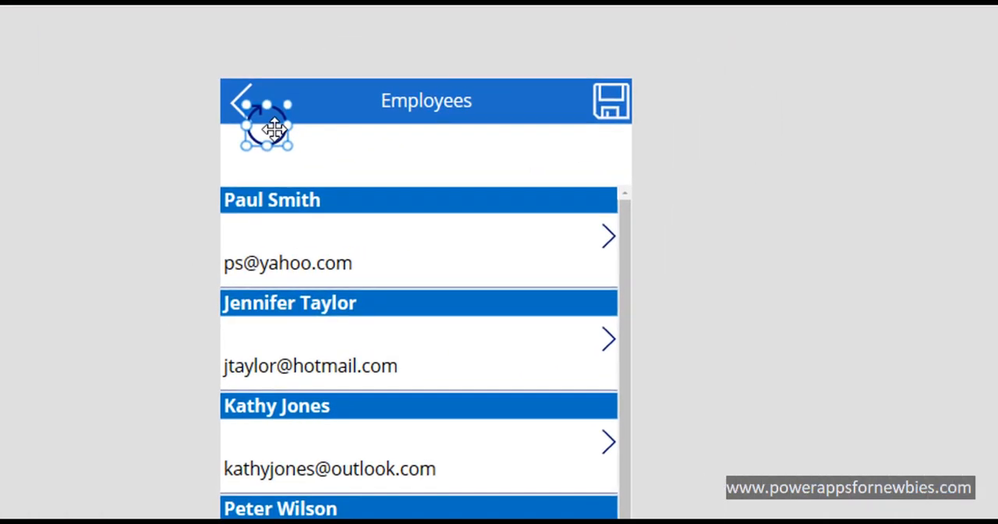
pyautogui.moveTo(273, 124); pyautogui.dragTo(541, 94)
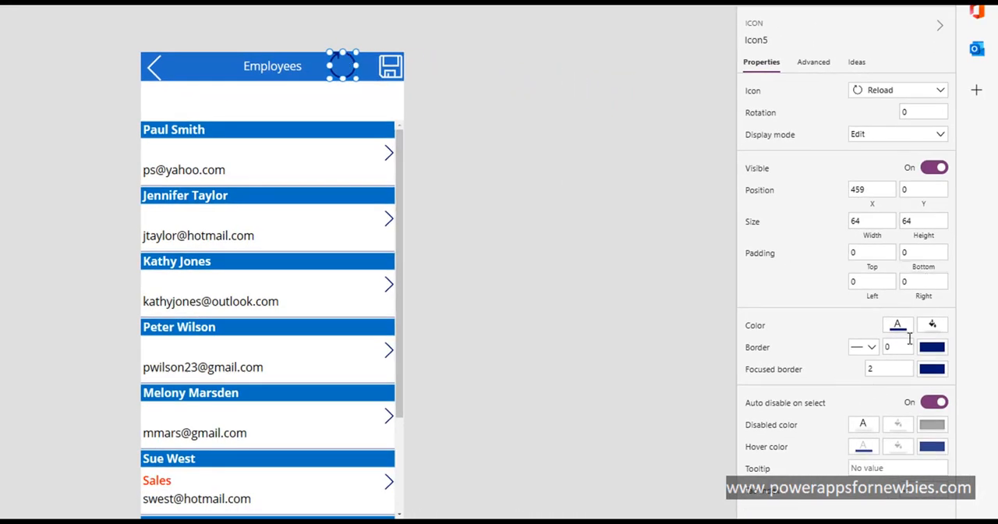
# Step: Set the color of the Reload icon in the Employees header to white
pyautogui.click(898, 328)
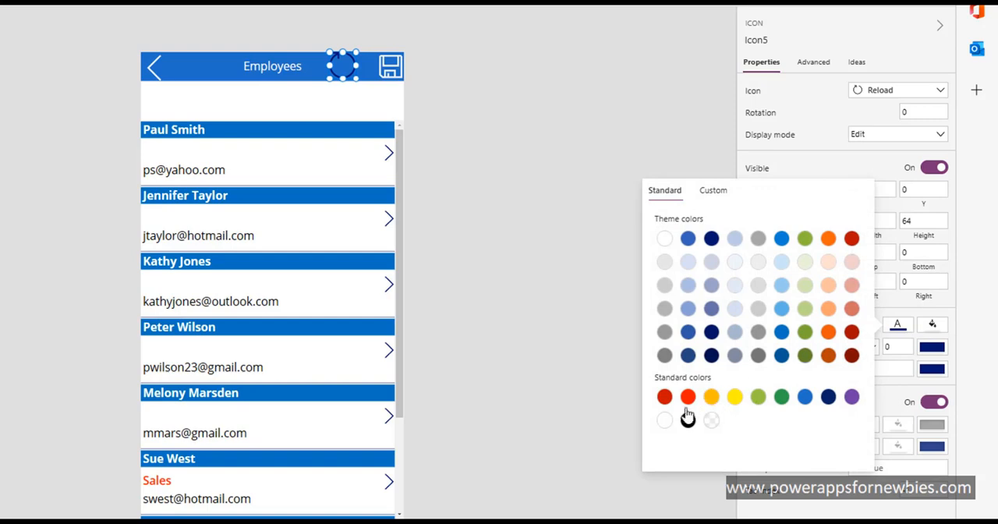
pyautogui.click(663, 420)
pyautogui.click(500, 271)
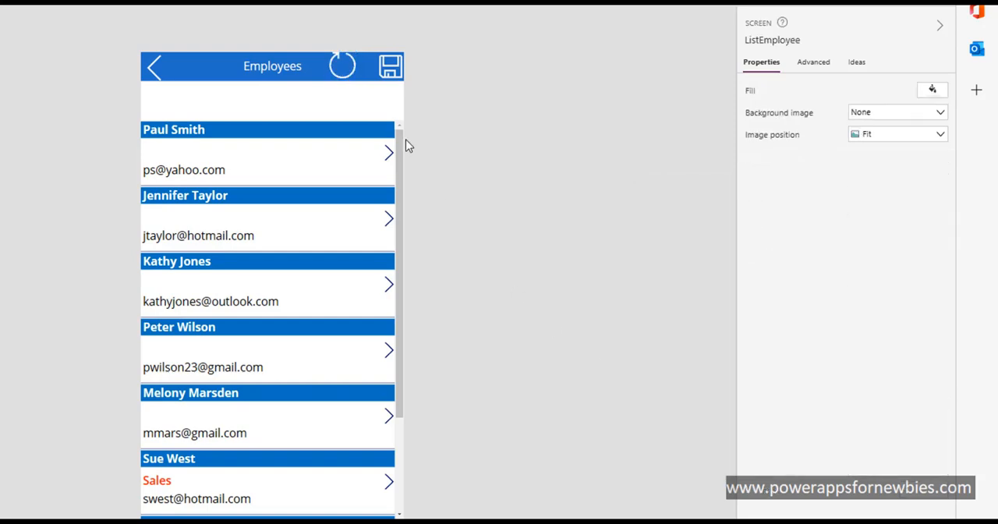
# Step: Set the Reload icon's OnSelect formula to Refresh(TableNames) and test the icon in the app preview
pyautogui.click(343, 66)
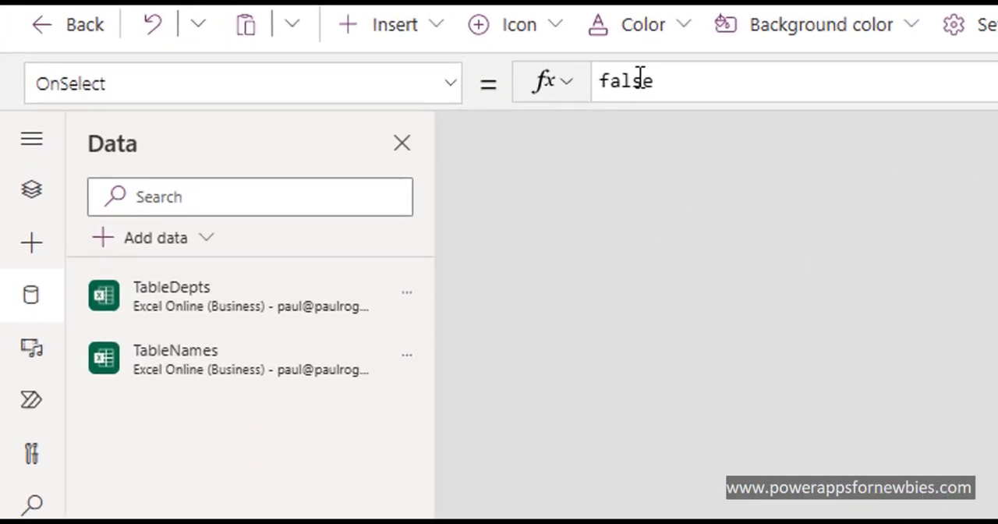
pyautogui.doubleClick(639, 78)
pyautogui.write('Re')
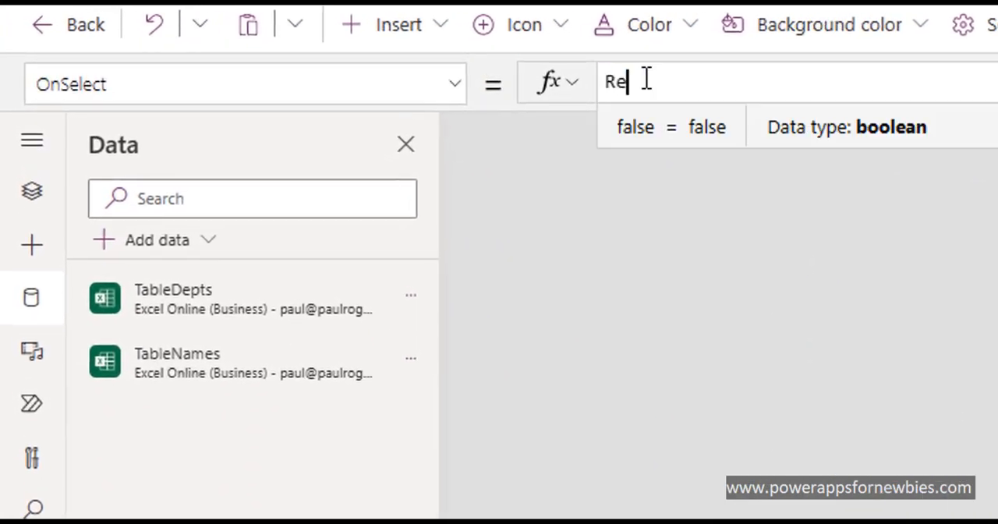
pyautogui.write('fresh')
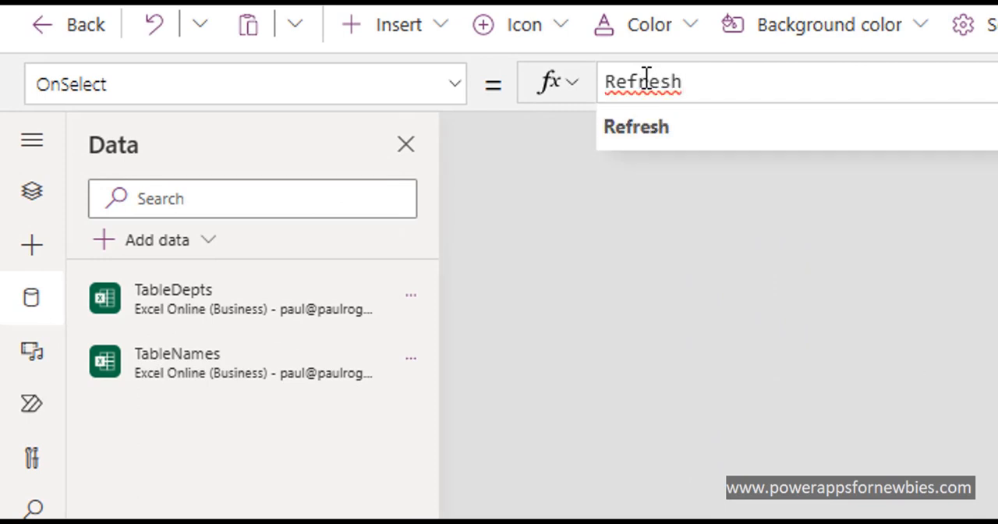
pyautogui.write('(')
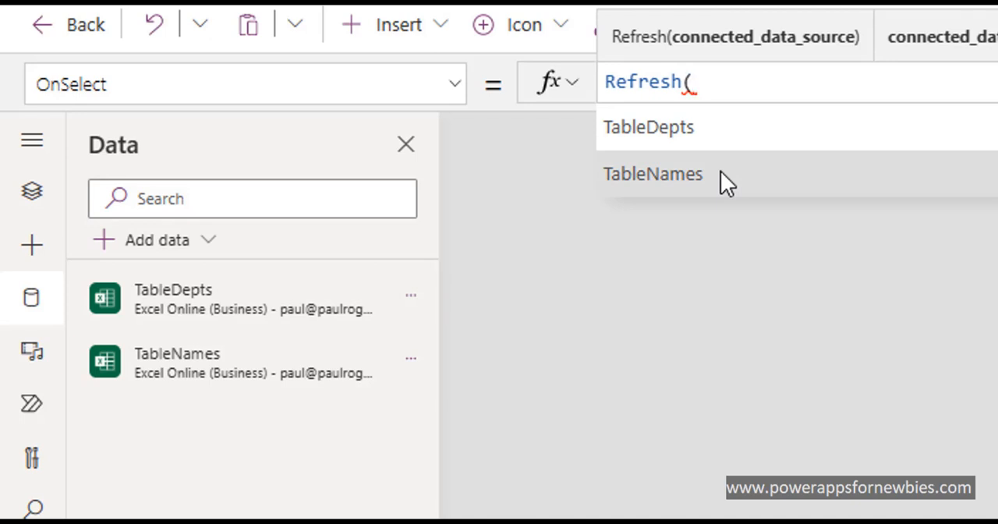
pyautogui.click(721, 172)
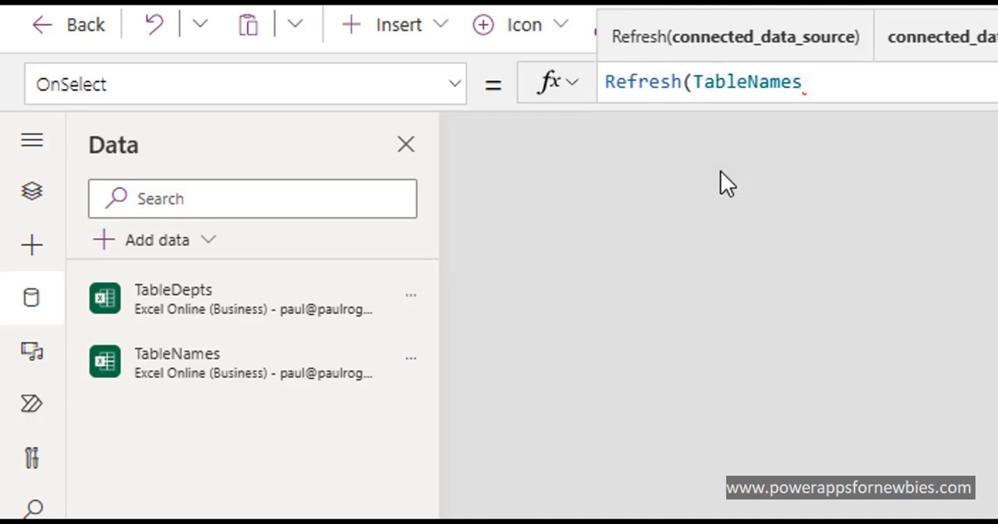
pyautogui.write(')')
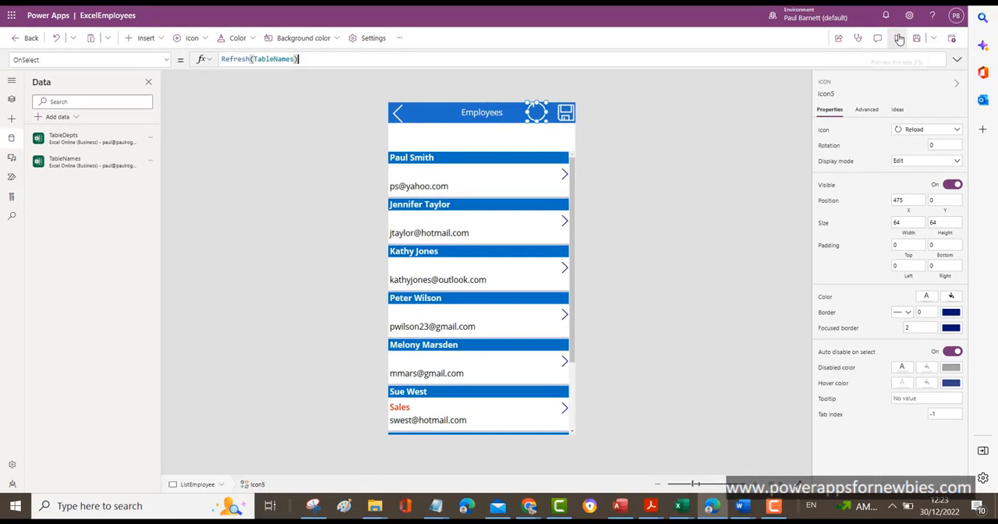
pyautogui.click(899, 39)
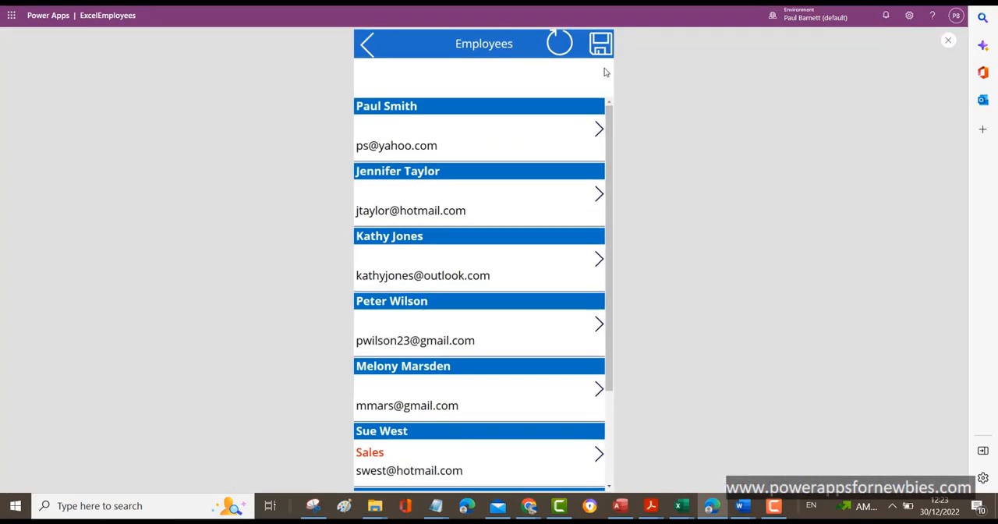
pyautogui.click(560, 46)
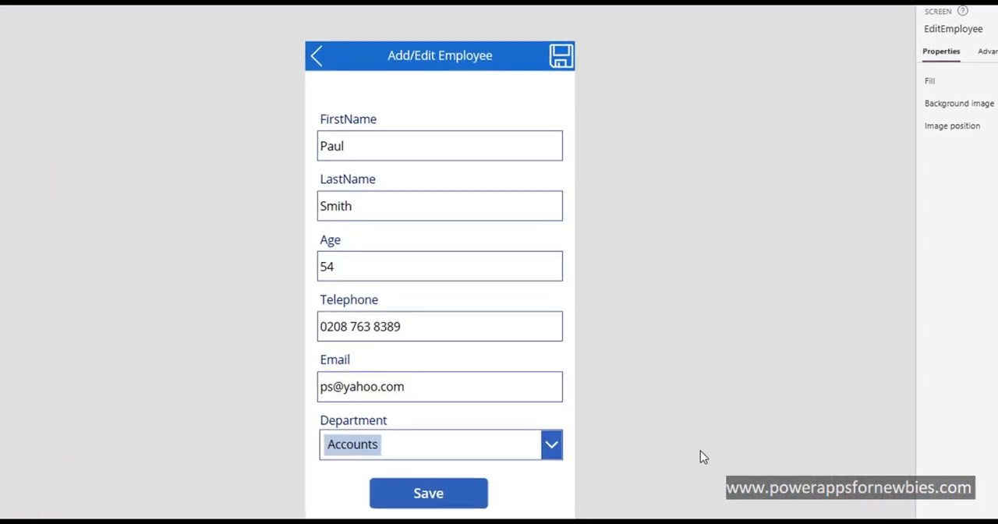
# Step: Review the title, back icon and save icon in the Add/Edit Employee header, and delete the Save button below the form
pyautogui.click(371, 67)
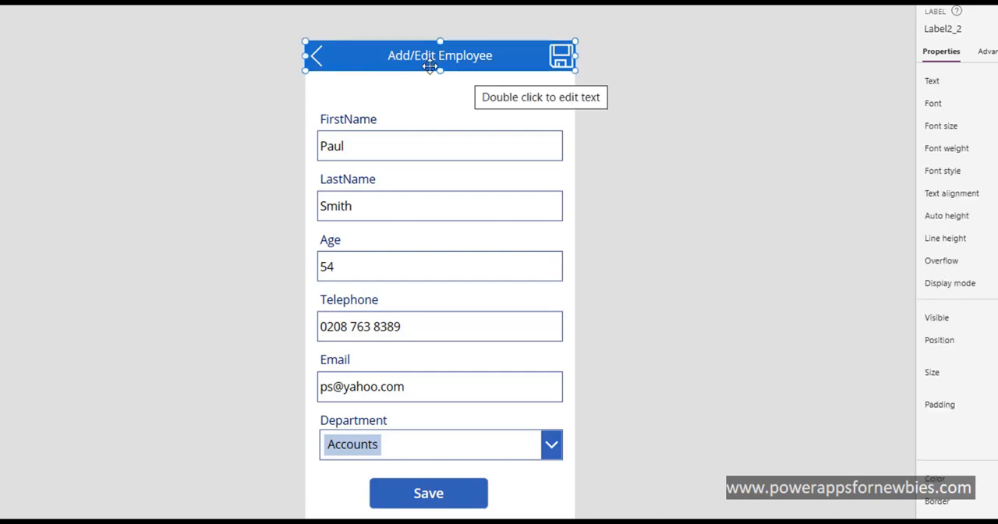
pyautogui.click(263, 72)
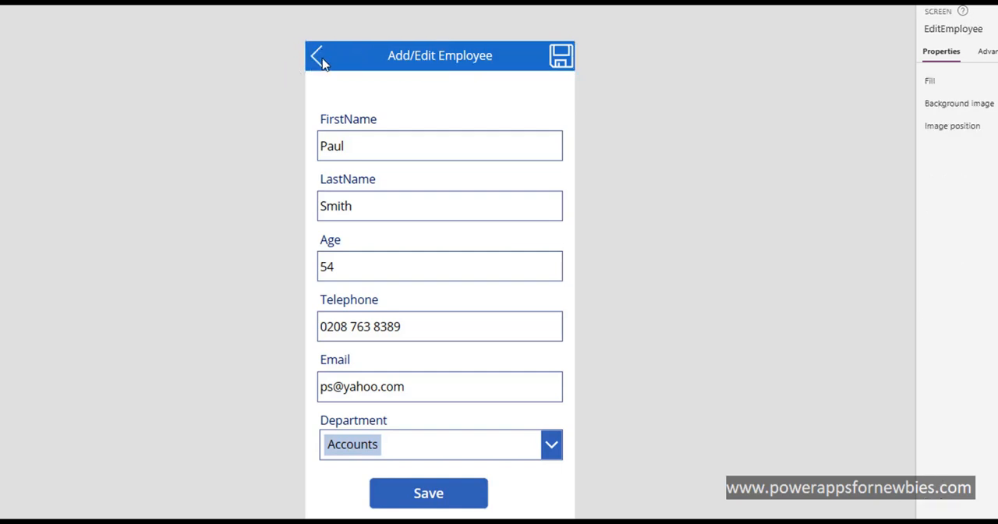
pyautogui.click(321, 57)
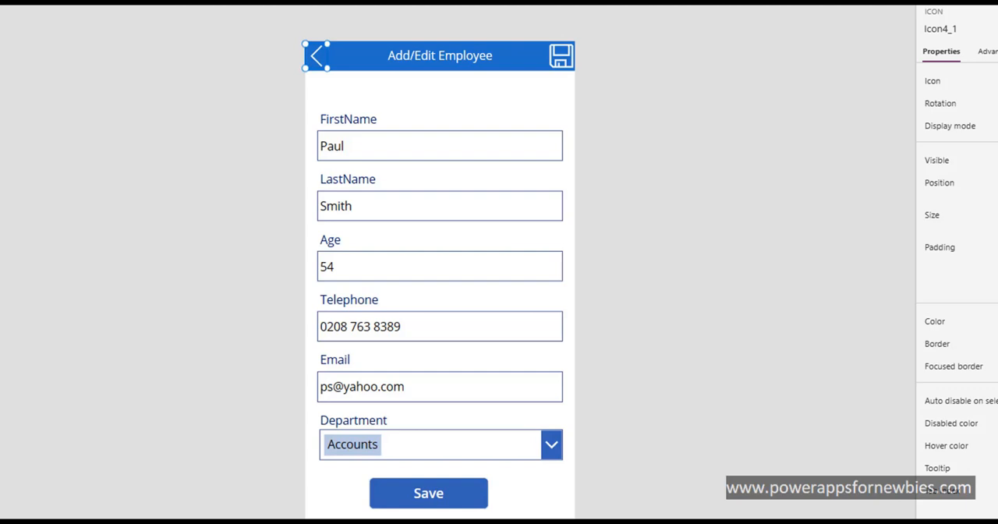
pyautogui.click(557, 59)
pyautogui.click(436, 493)
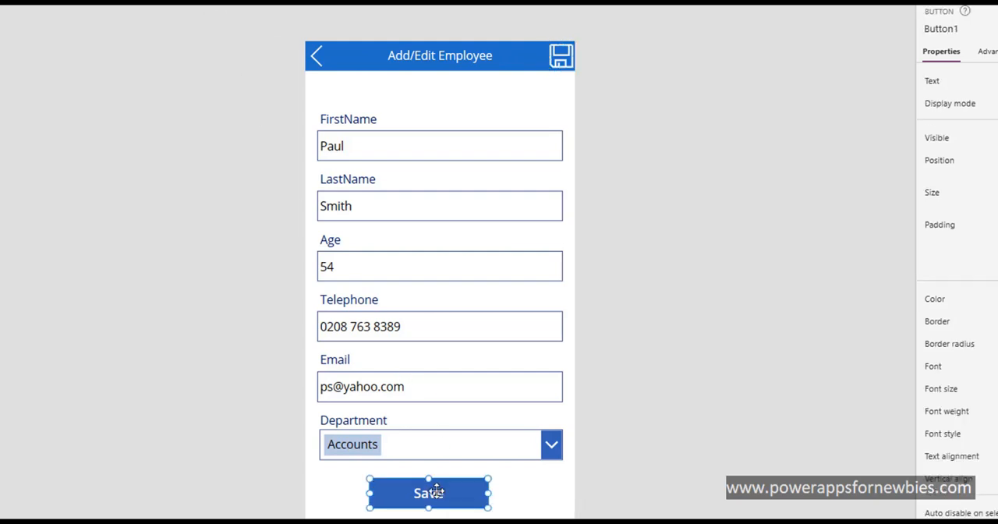
pyautogui.press('Delete')
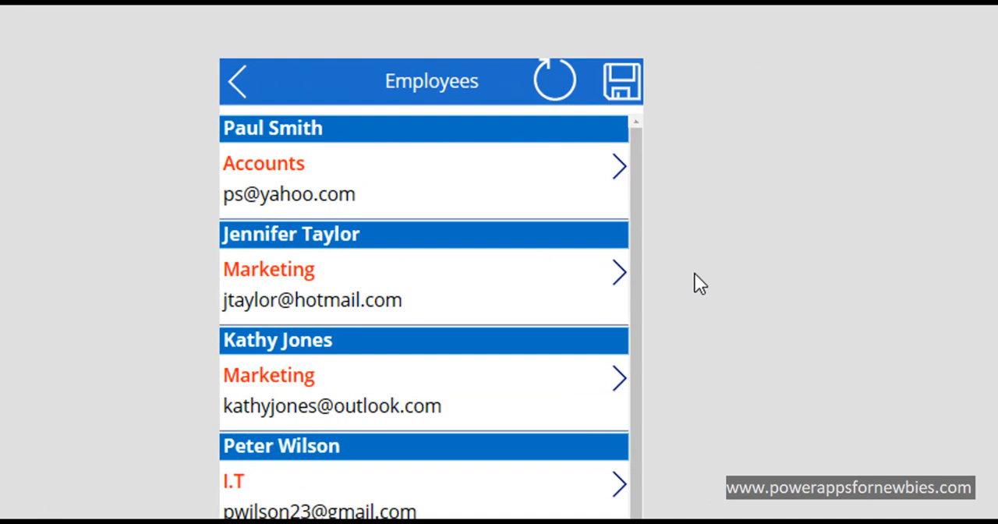
# Step: Insert an Add icon on the ListEmployee screen and place it between the back icon and the Employees title, at X 86 and Y 6
pyautogui.click(331, 97)
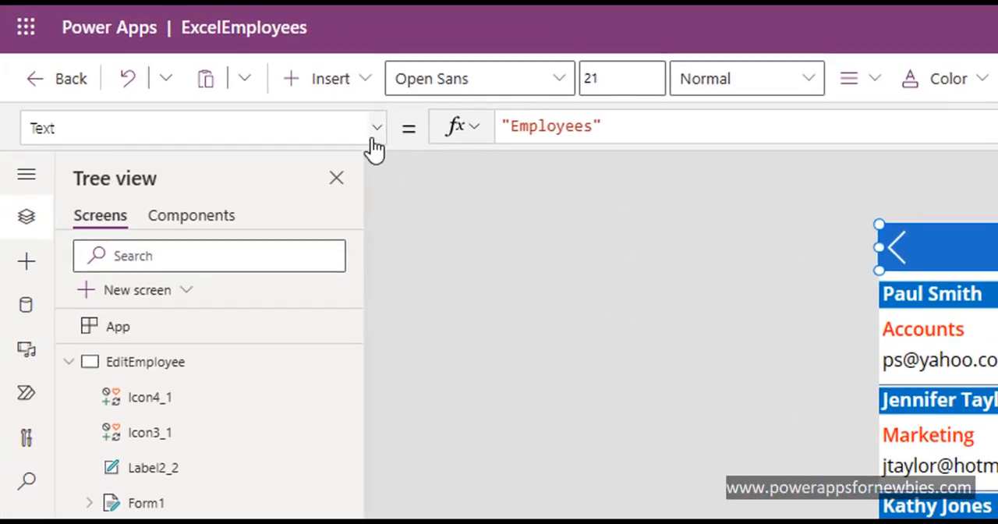
pyautogui.click(361, 81)
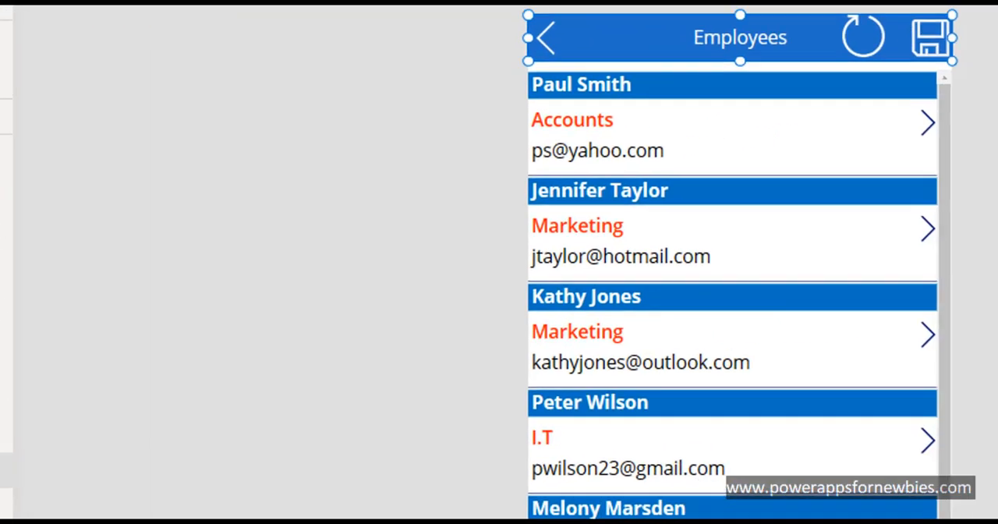
pyautogui.click(6, 470)
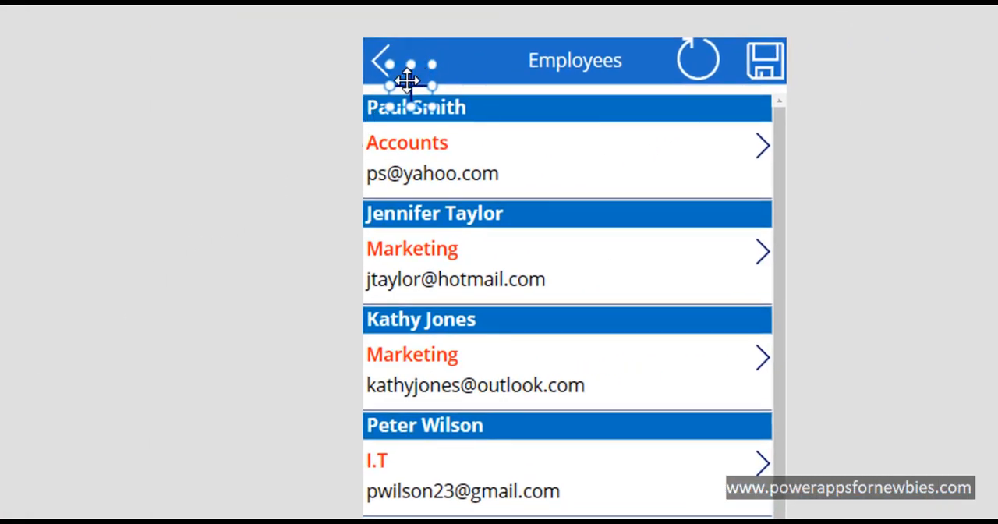
pyautogui.moveTo(407, 82); pyautogui.dragTo(438, 62)
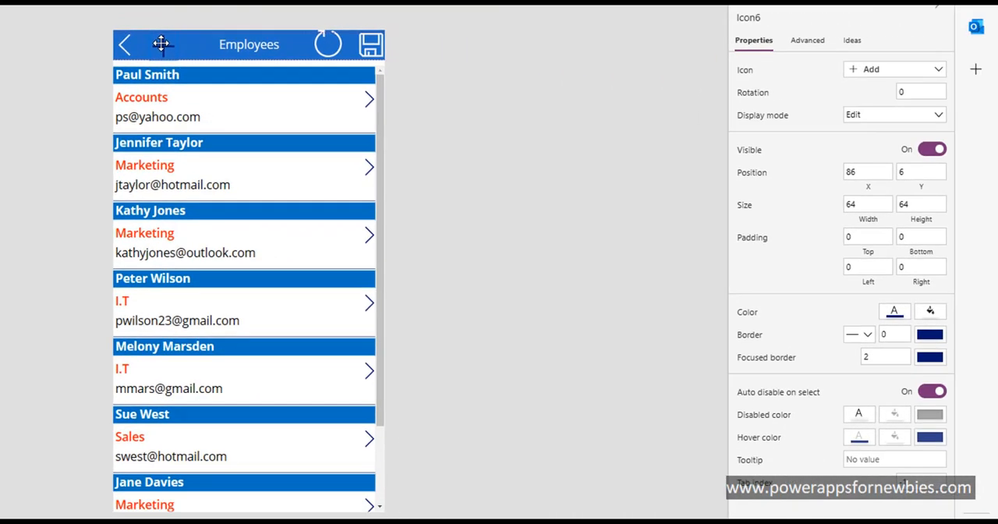
pyautogui.moveTo(161, 44); pyautogui.dragTo(161, 45)
# Step: Set the Add icon's color to white and select the icon again
pyautogui.click(894, 312)
pyautogui.click(654, 411)
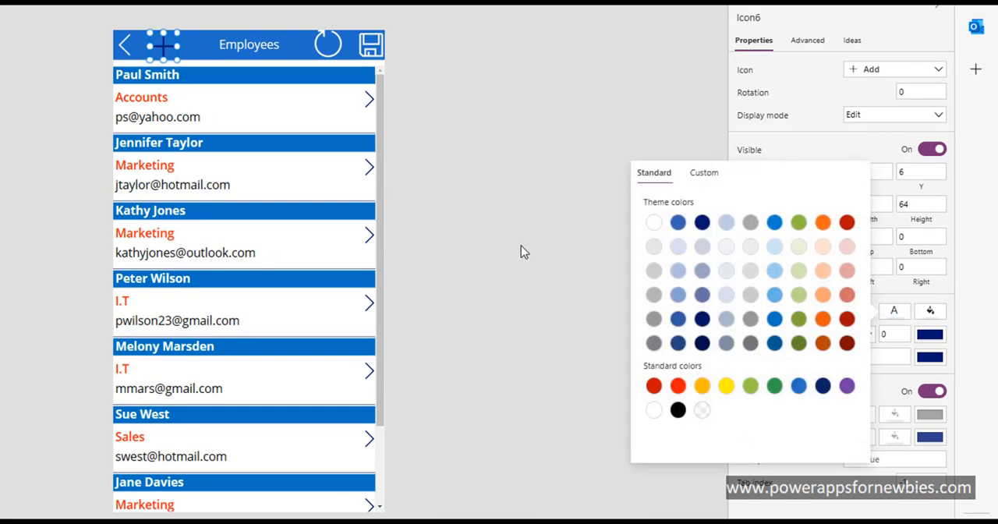
pyautogui.click(519, 241)
pyautogui.click(163, 47)
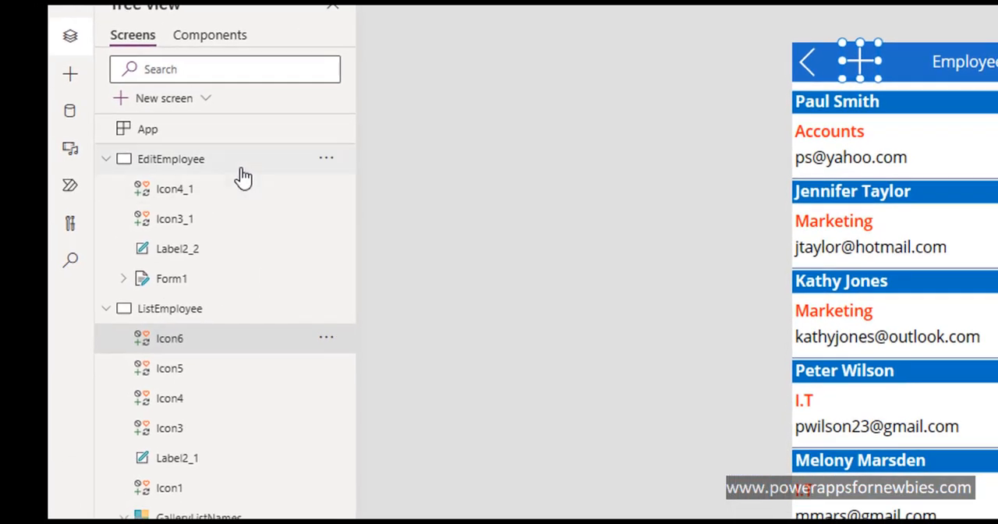
# Step: Open the EditEmployee screen and examine the OnSelect formulas of its save icon and back icon
pyautogui.click(237, 171)
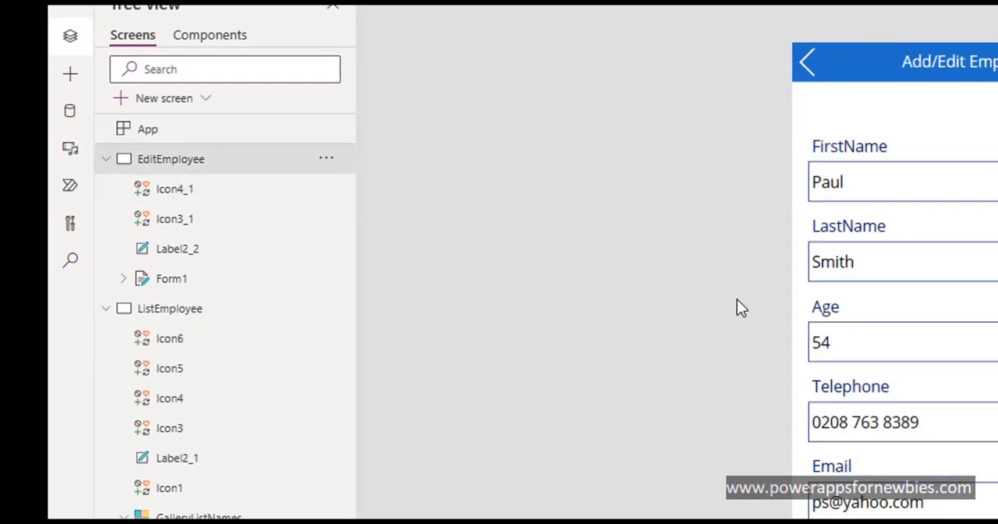
pyautogui.click(990, 304)
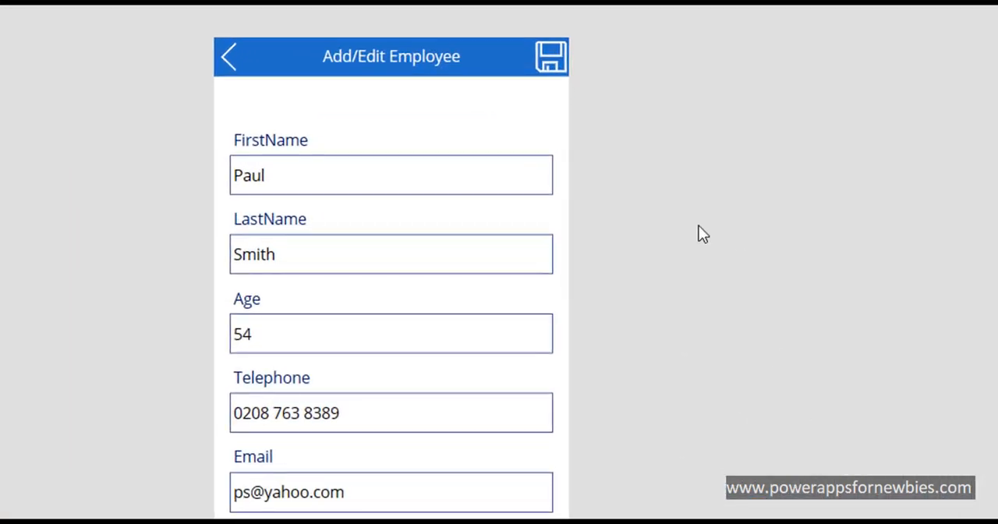
pyautogui.click(553, 61)
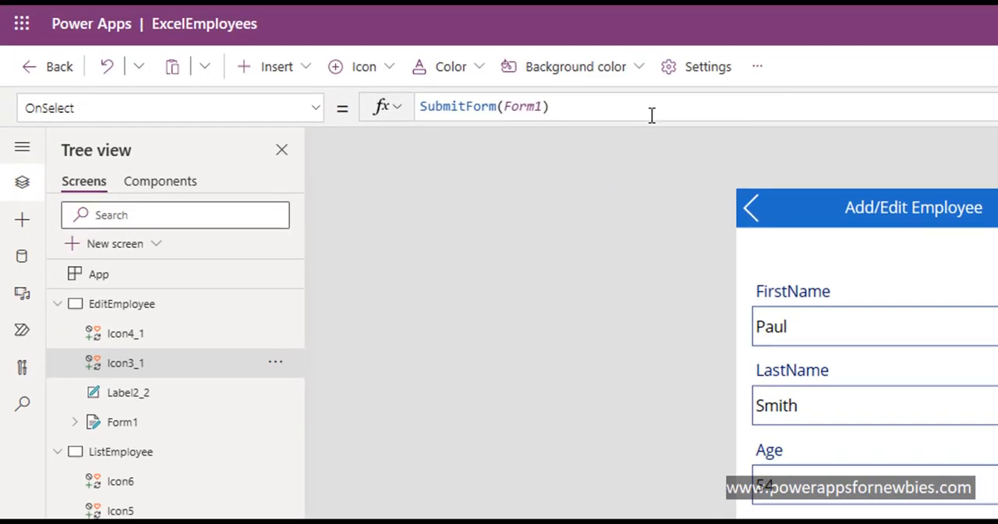
pyautogui.click(651, 114)
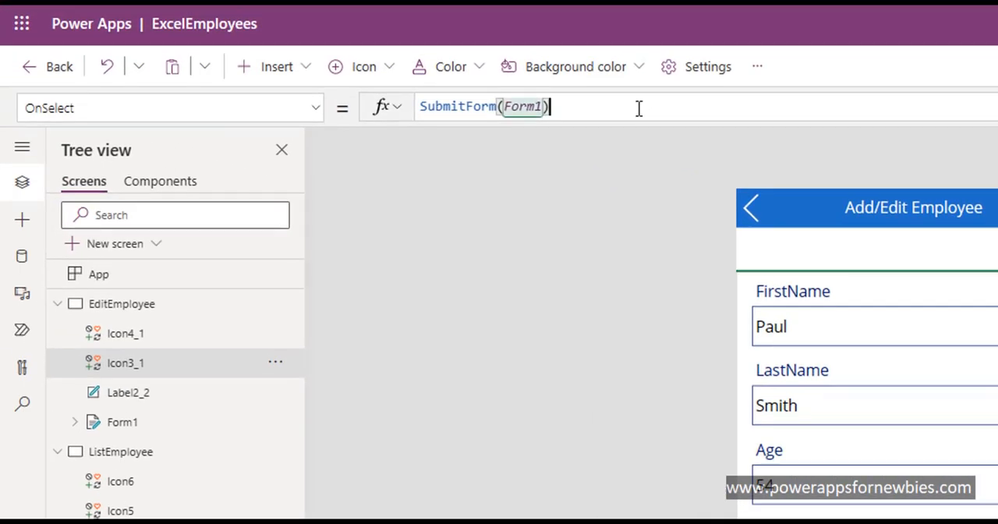
pyautogui.click(749, 210)
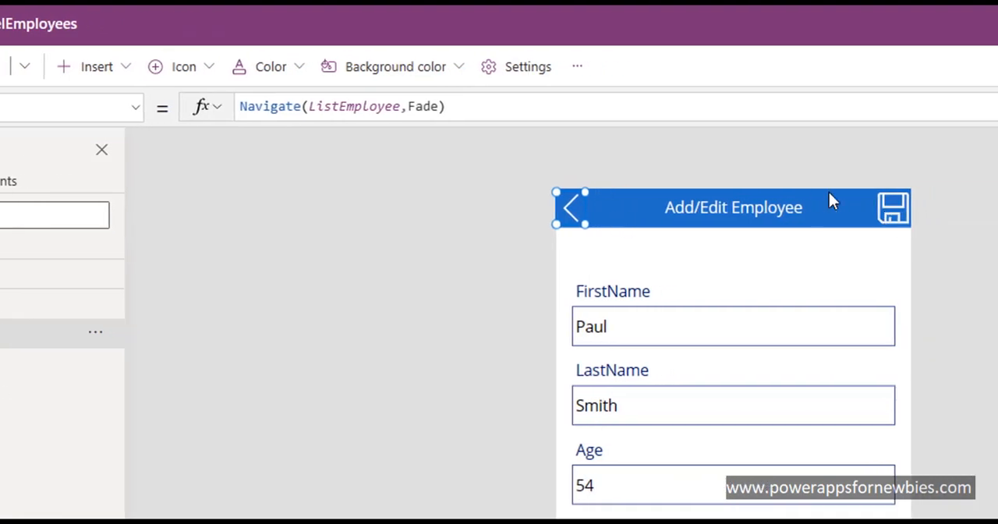
# Step: Extend the EditEmployee save icon's OnSelect formula to SubmitForm(Form1);Refresh(TableNames), and select the back icon
pyautogui.click(893, 207)
pyautogui.click(625, 108)
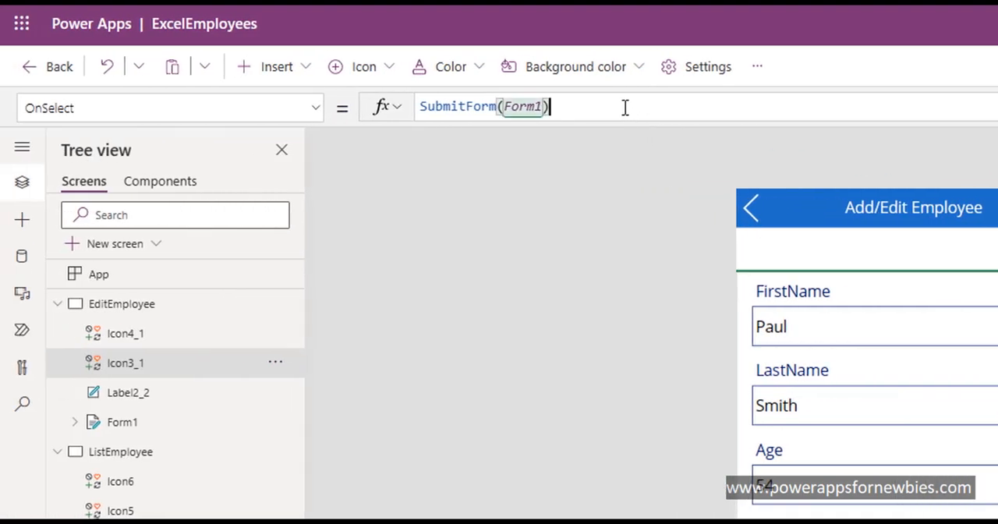
pyautogui.write(';Refresh')
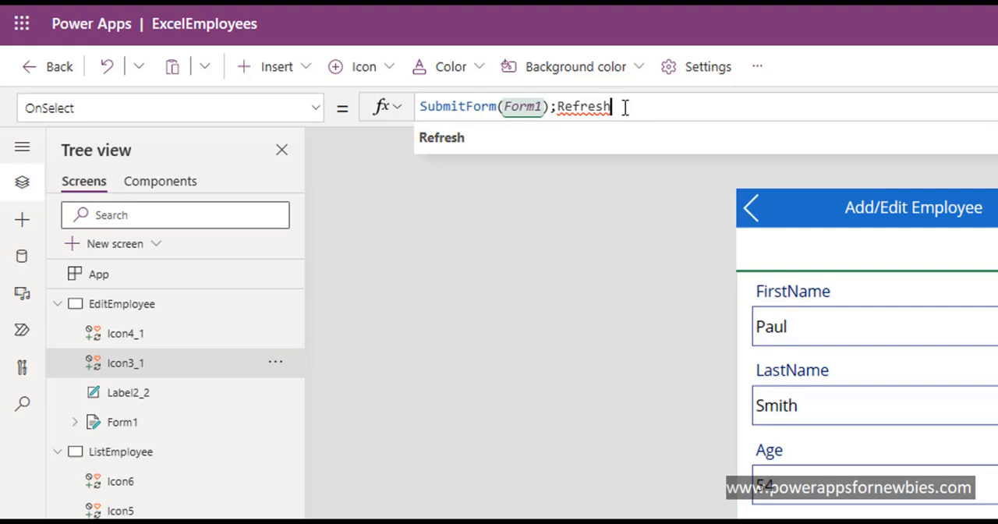
pyautogui.write('(')
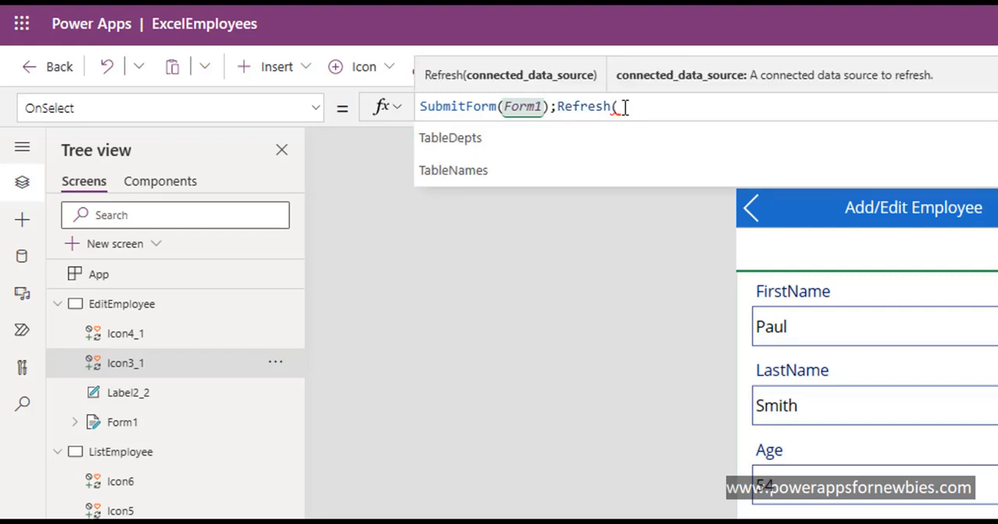
pyautogui.click(499, 170)
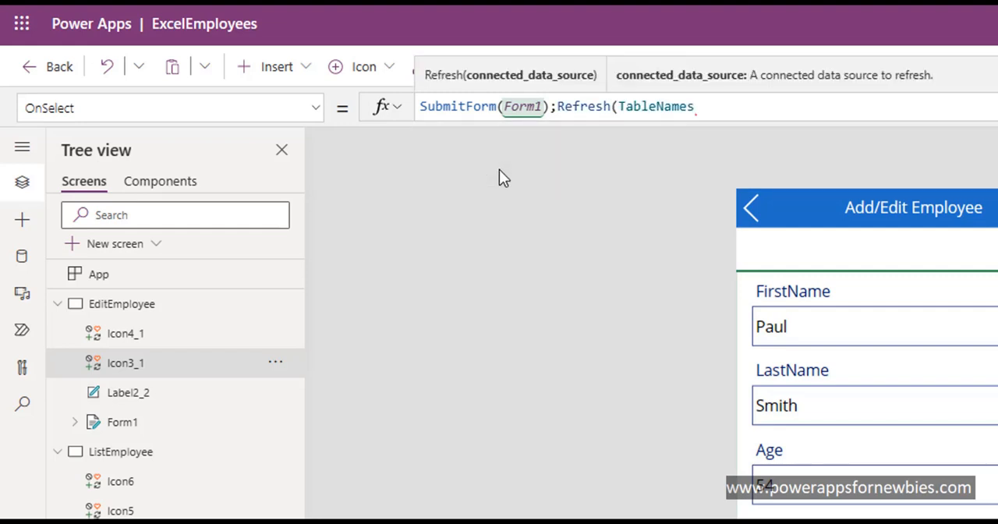
pyautogui.write(')')
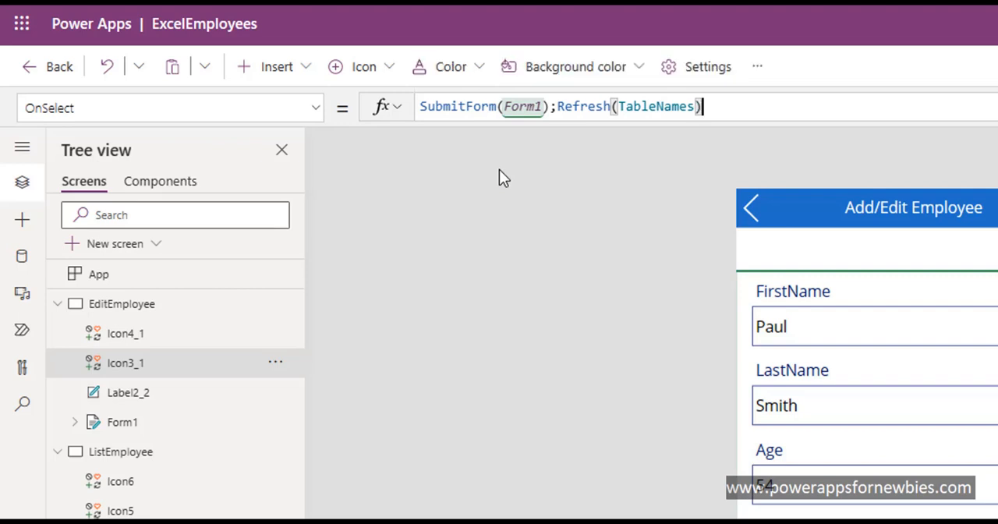
pyautogui.click(750, 210)
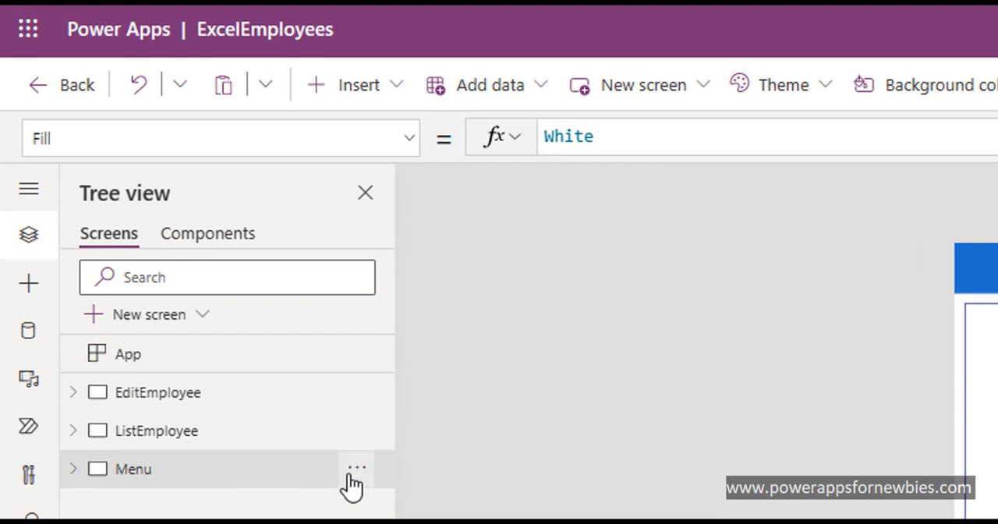
# Step: Move the Menu screen above EditEmployee and ListEmployee so it comes first in the screen order
pyautogui.click(356, 467)
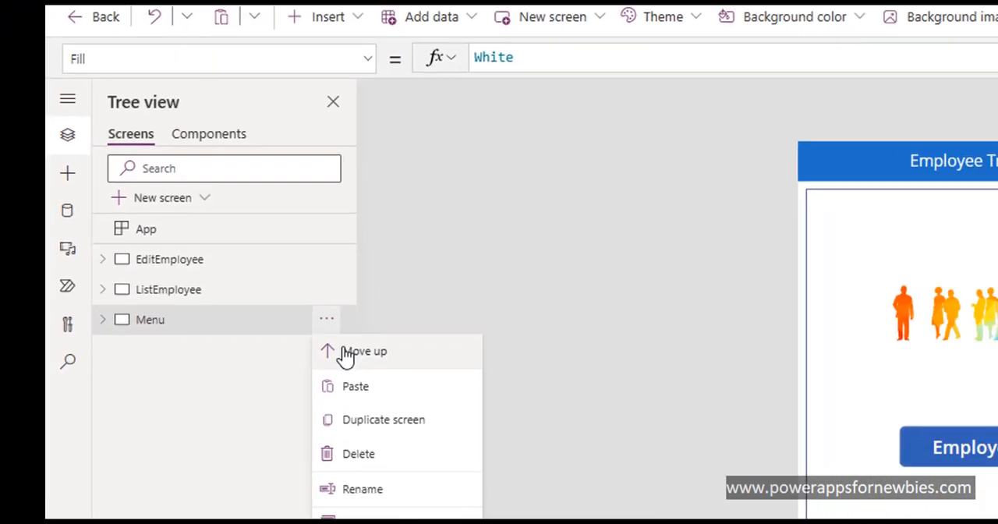
pyautogui.click(382, 508)
pyautogui.click(325, 281)
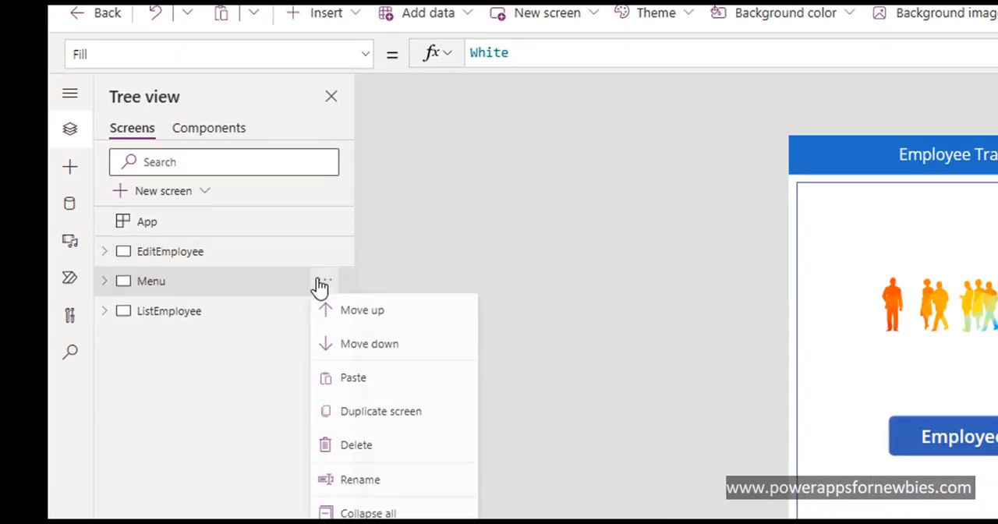
pyautogui.click(335, 316)
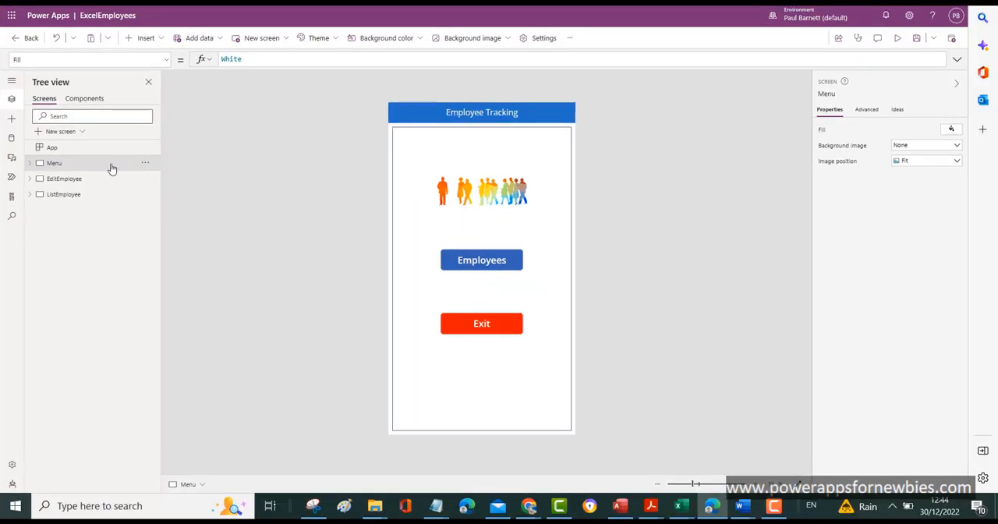
# Step: Preview the app from the Menu screen, view the first I.T employee's details from the Employees list, and return to the list
pyautogui.click(897, 41)
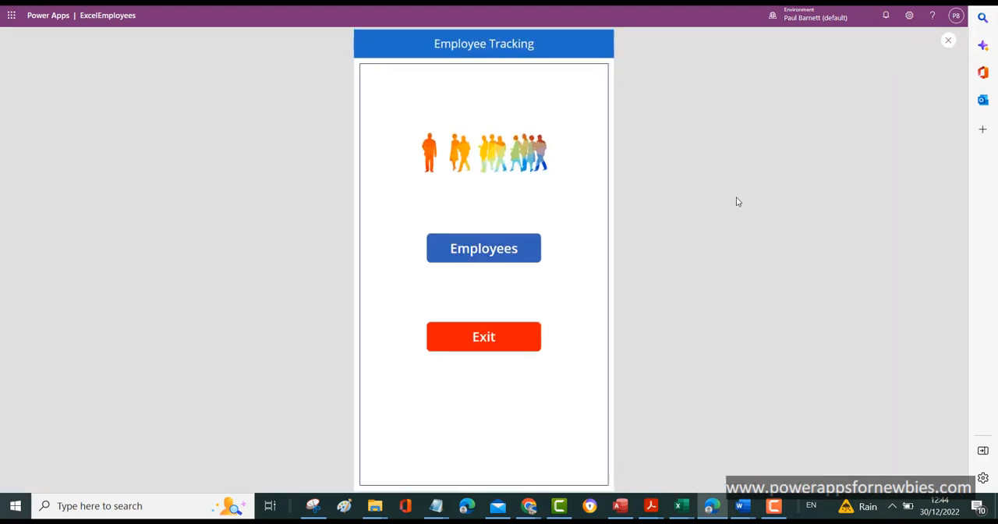
pyautogui.click(499, 251)
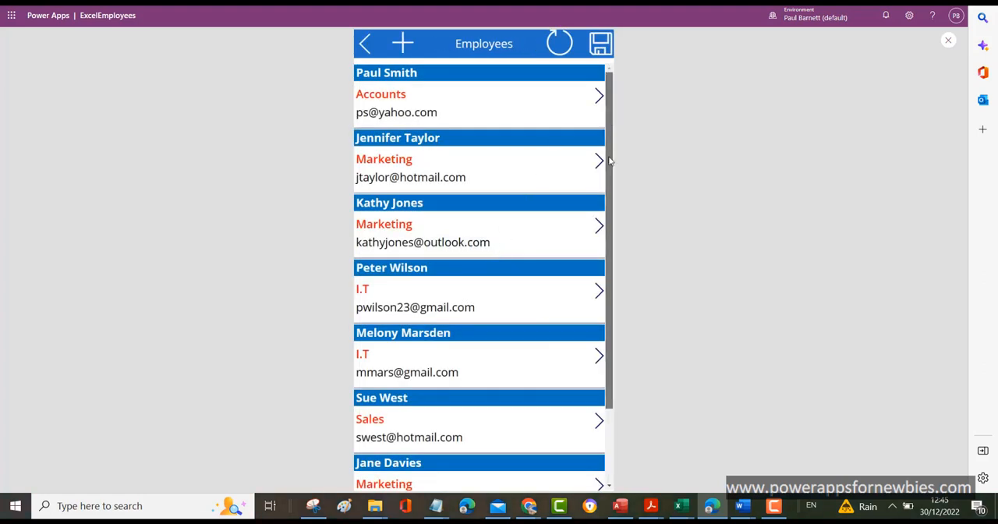
pyautogui.moveTo(607, 126); pyautogui.dragTo(613, 180)
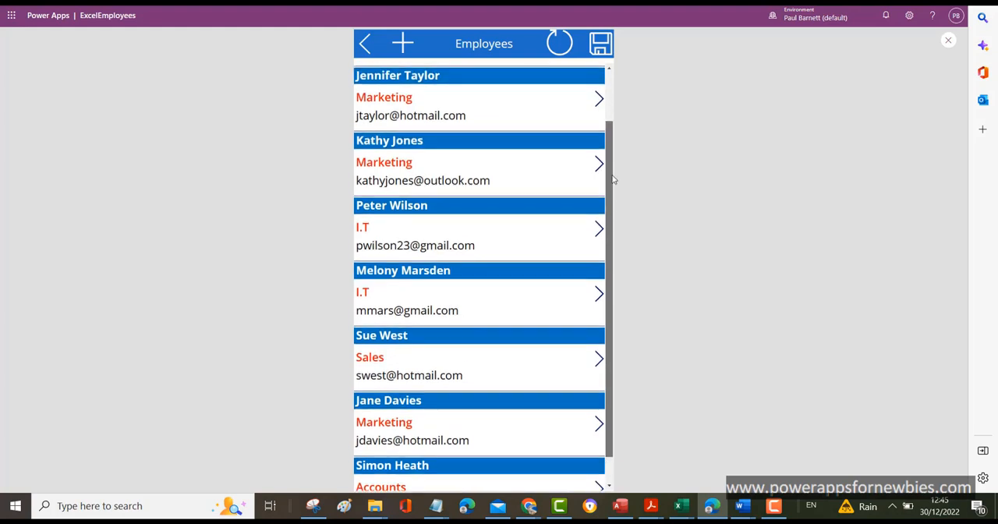
pyautogui.click(599, 229)
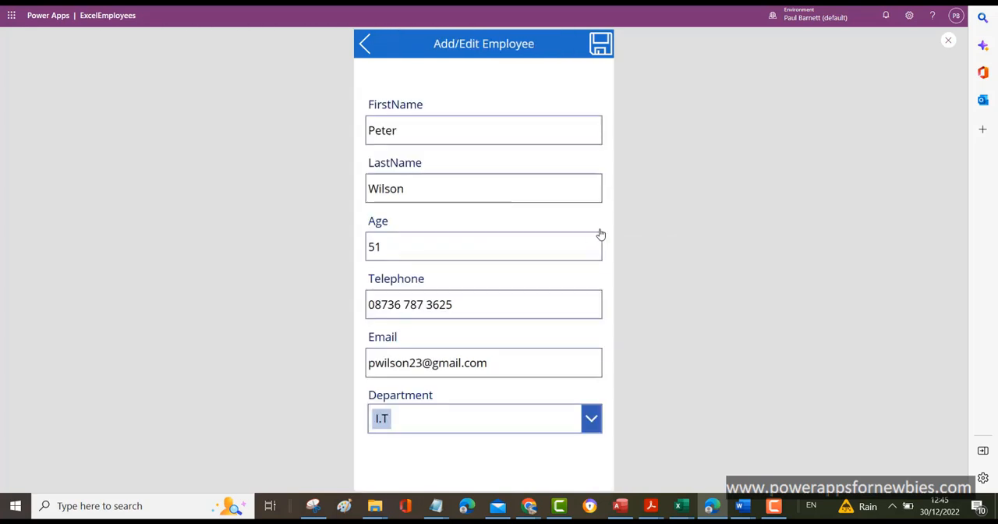
pyautogui.click(364, 45)
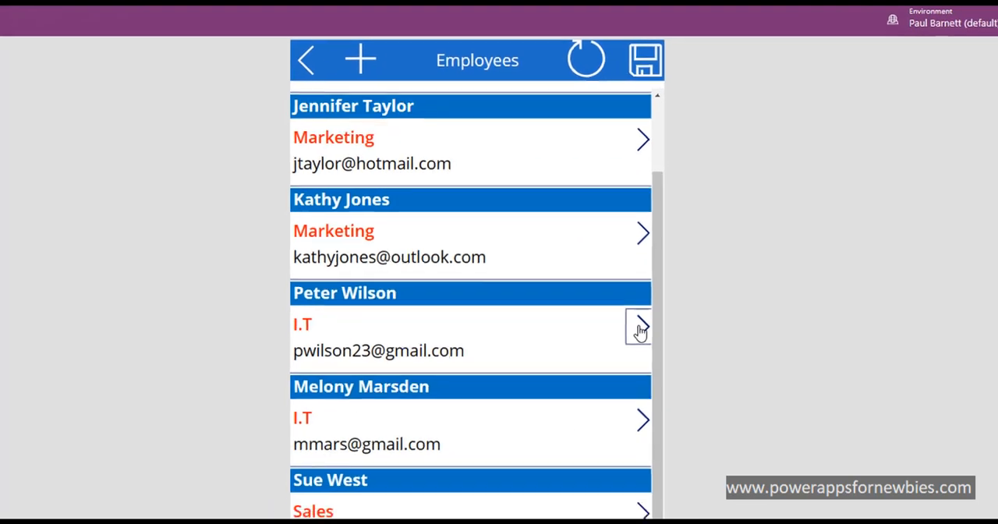
# Step: Change the first I.T employee's department to Sales, save the record and return to the Employees list
pyautogui.click(639, 331)
pyautogui.click(596, 493)
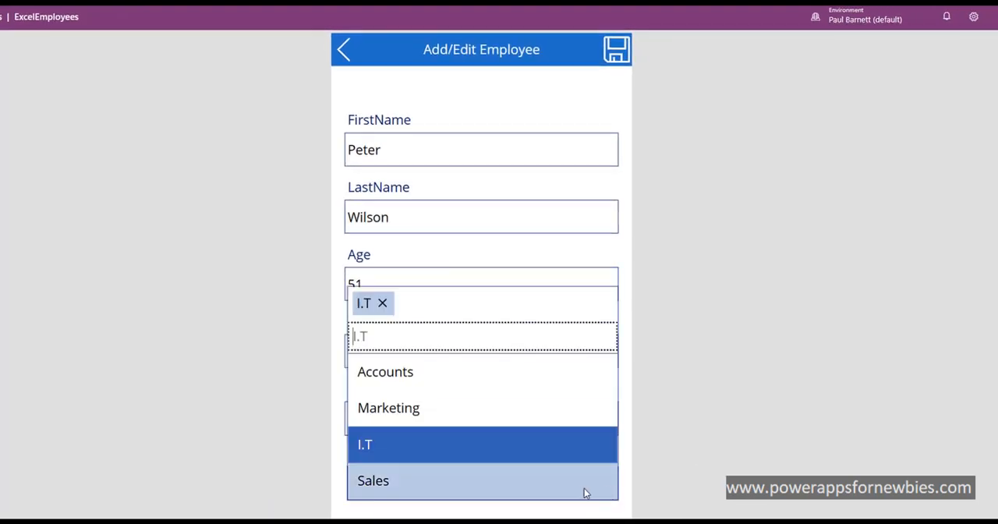
pyautogui.click(585, 493)
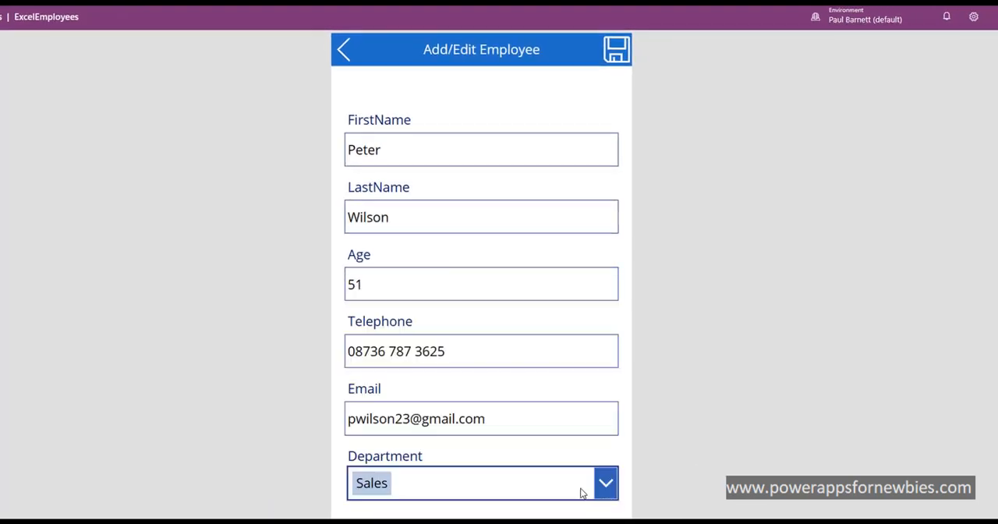
pyautogui.click(617, 52)
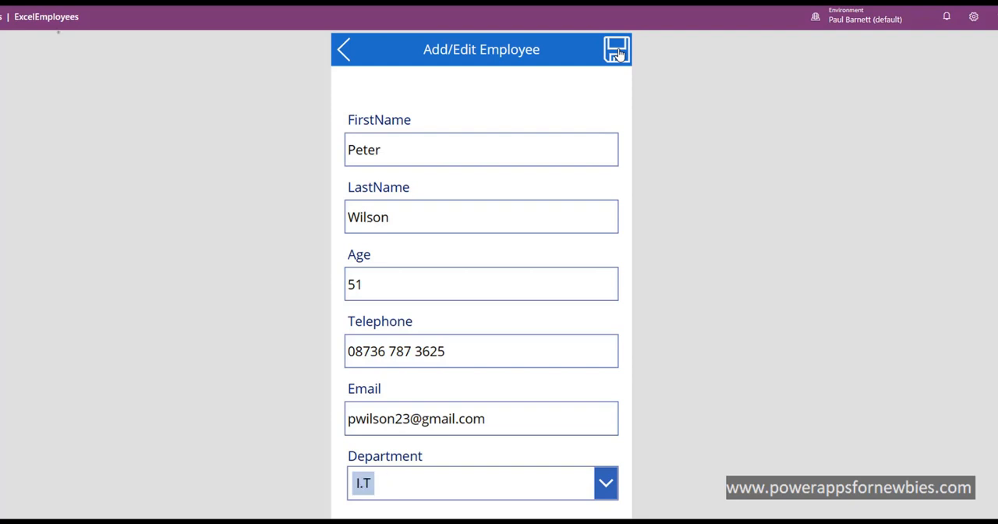
pyautogui.click(342, 50)
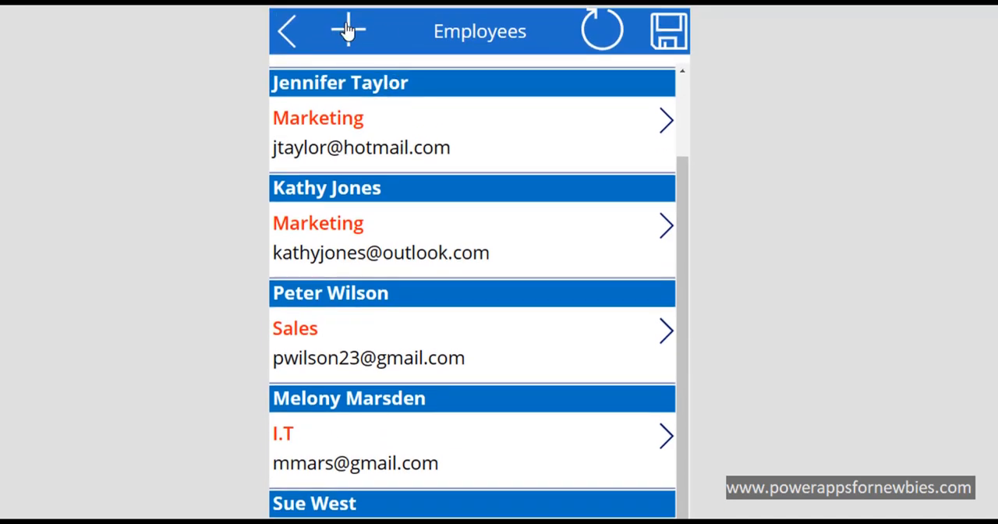
# Step: Start a new employee record in the previewed app and enter the employee's first name and last name
pyautogui.click(348, 29)
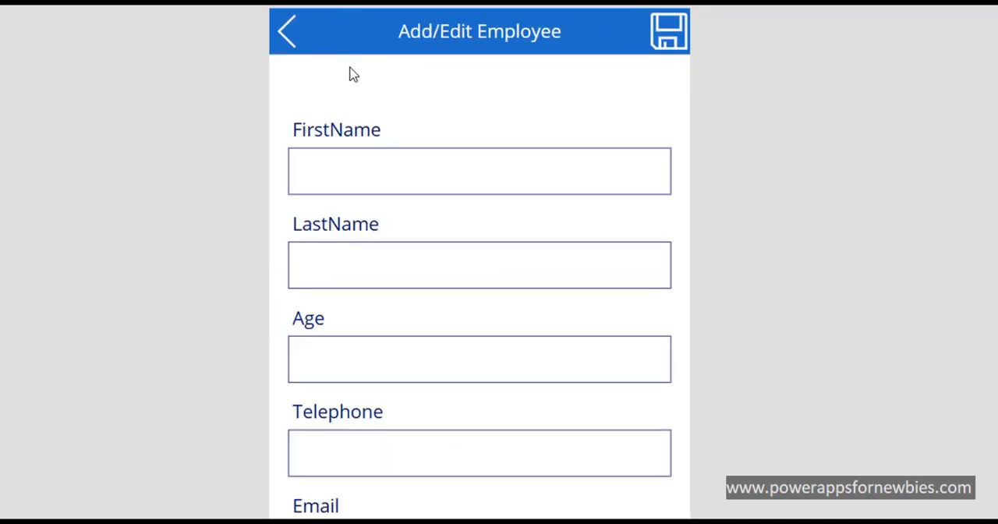
pyautogui.click(360, 164)
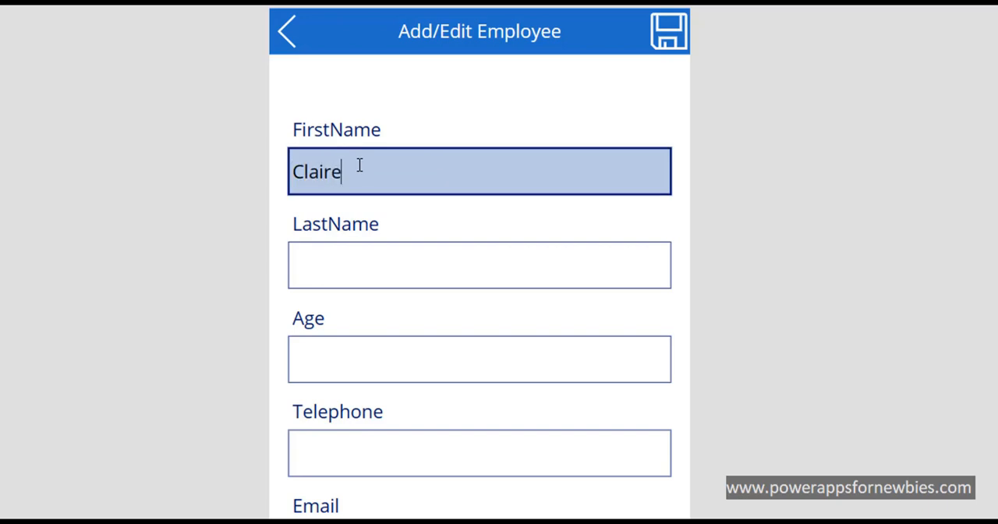
pyautogui.click(373, 281)
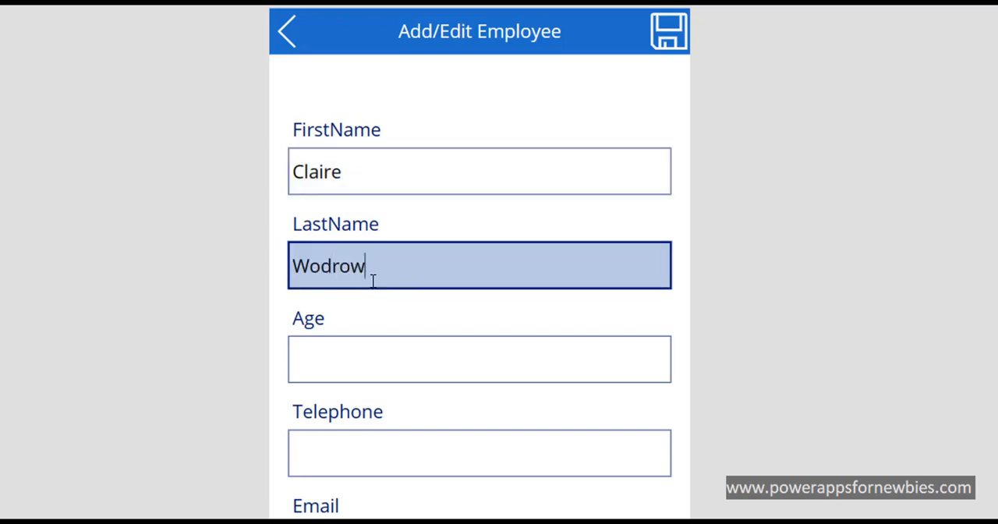
# Step: Set the new employee's age to 25 and fill in the telephone number and e-mail address
pyautogui.click(418, 368)
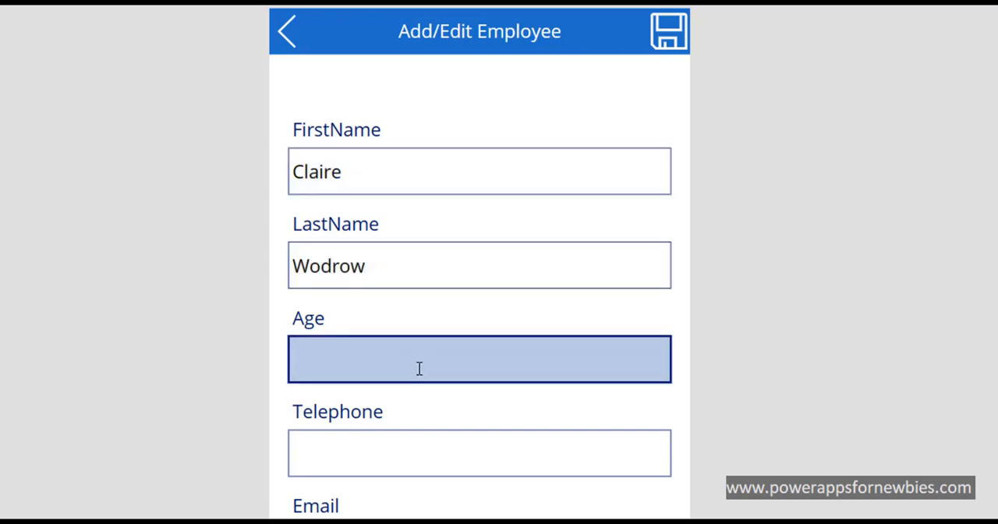
pyautogui.write('25')
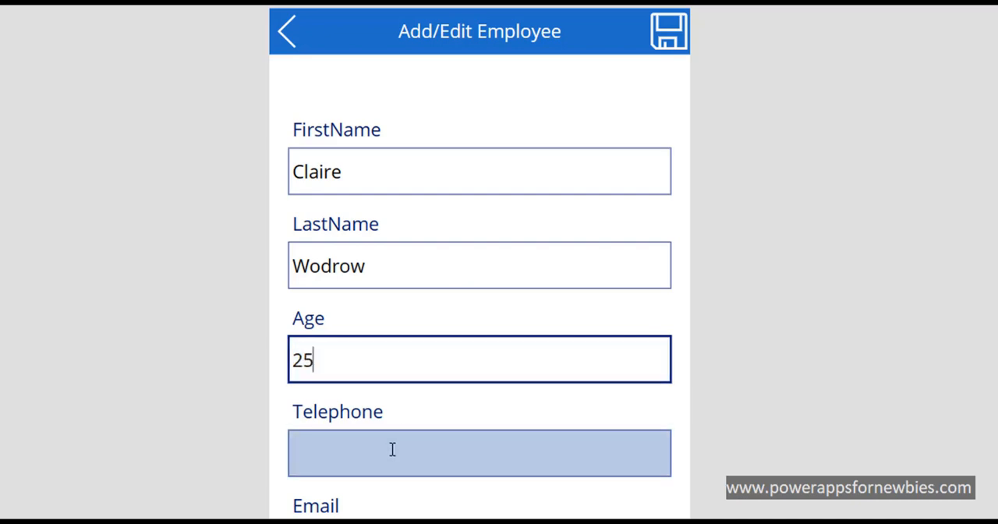
pyautogui.click(392, 449)
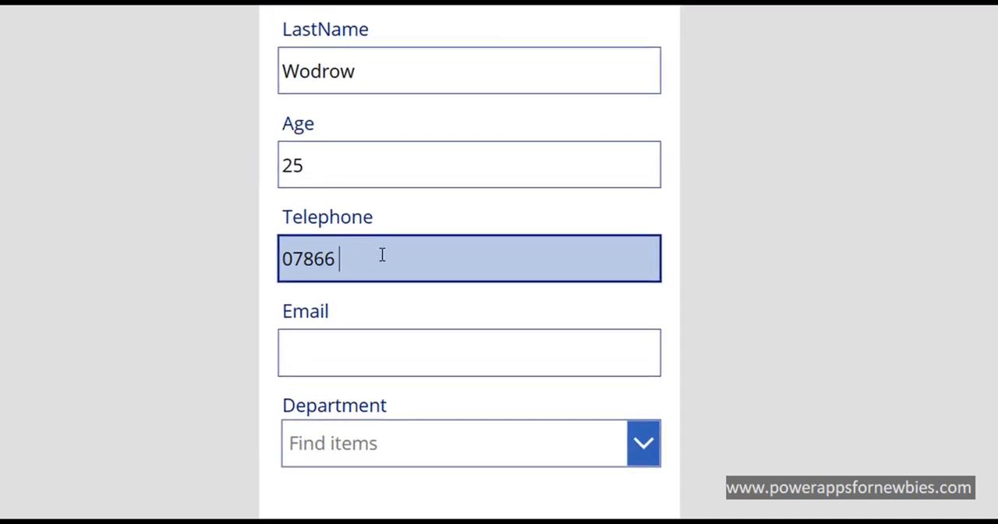
pyautogui.click(378, 352)
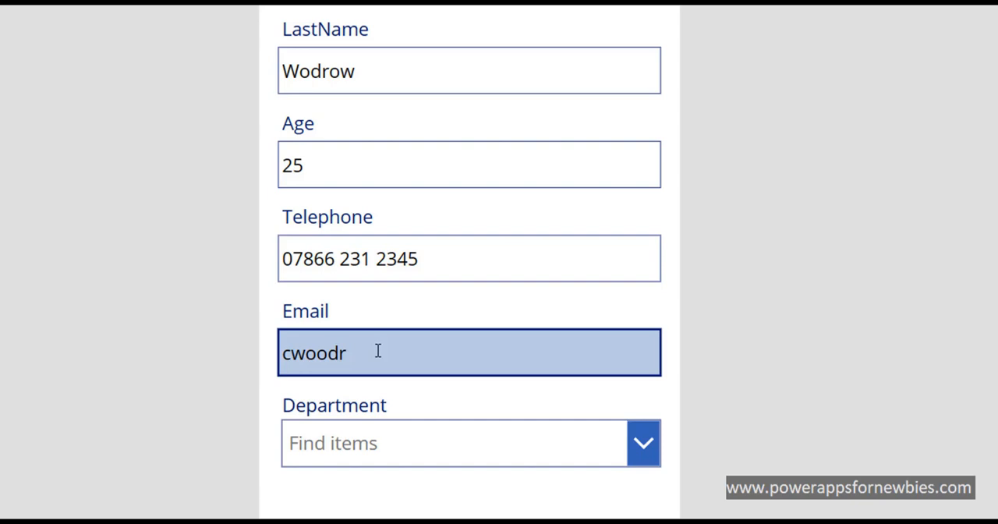
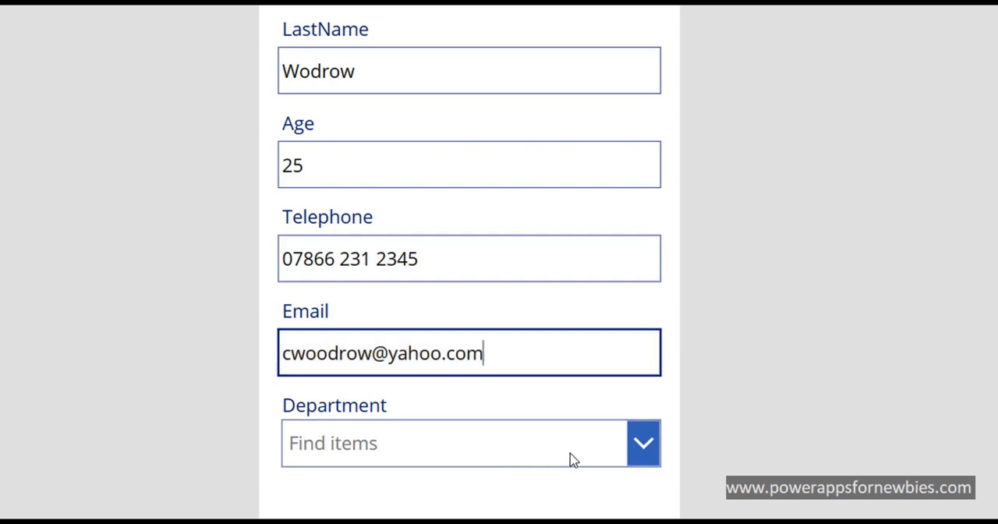
# Step: Set the new employee's department to Accounts, save the record, and open it from the end of the Employees list
pyautogui.click(639, 442)
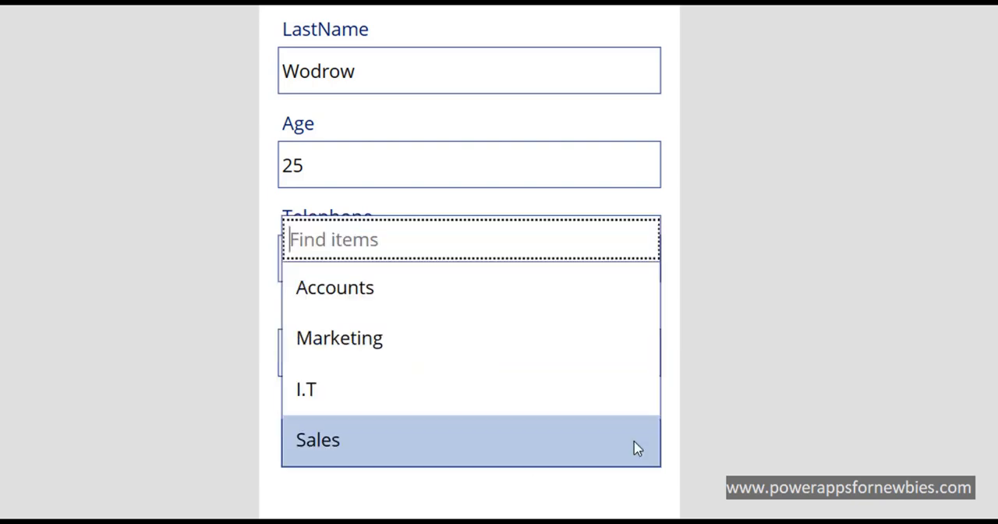
pyautogui.click(579, 305)
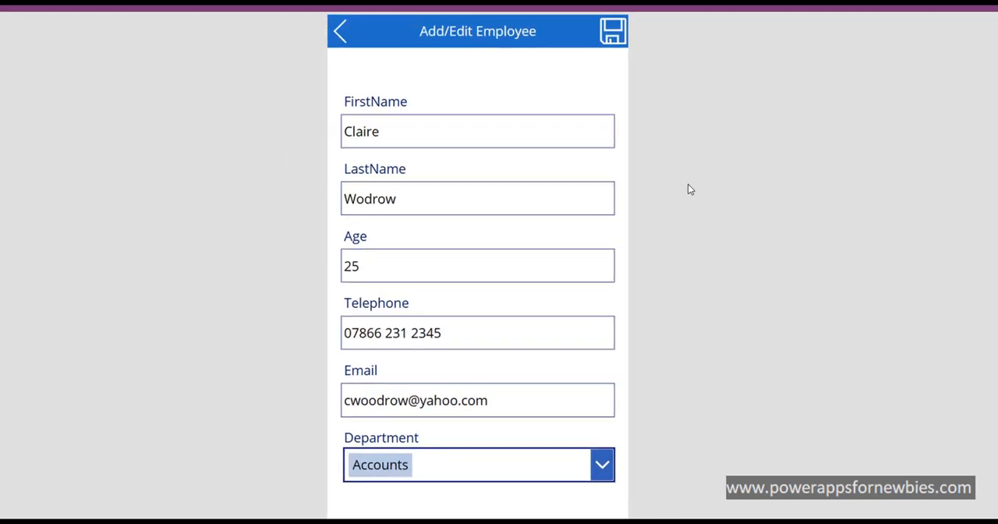
pyautogui.click(612, 38)
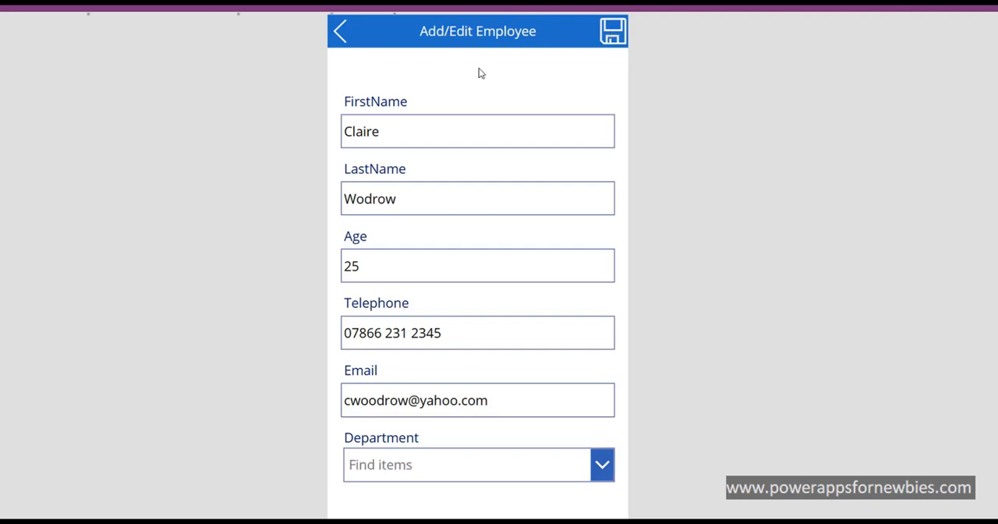
pyautogui.click(337, 35)
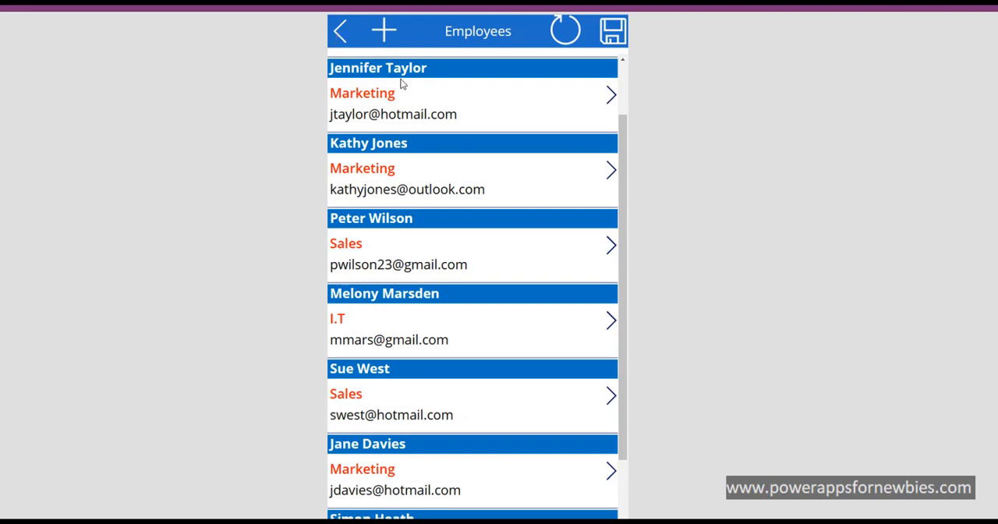
pyautogui.moveTo(624, 209); pyautogui.dragTo(632, 278)
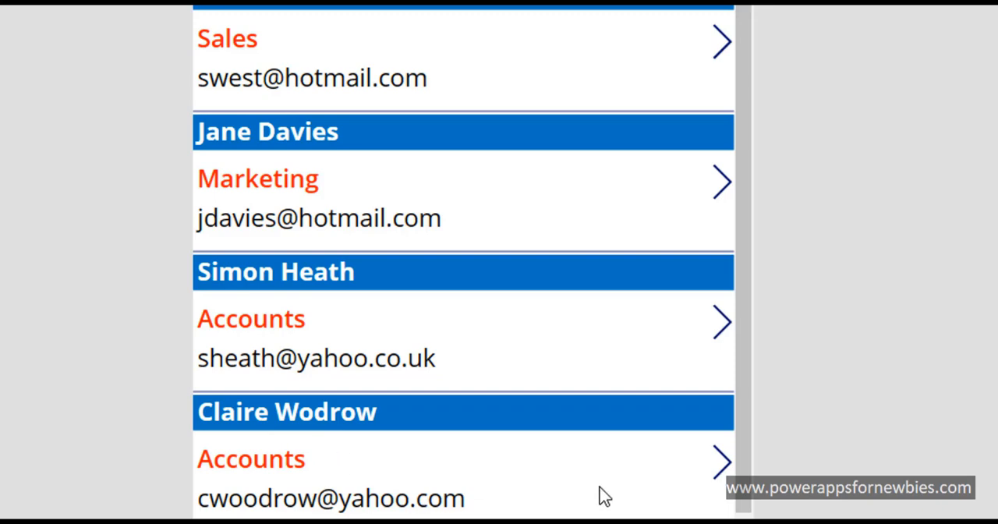
pyautogui.click(722, 468)
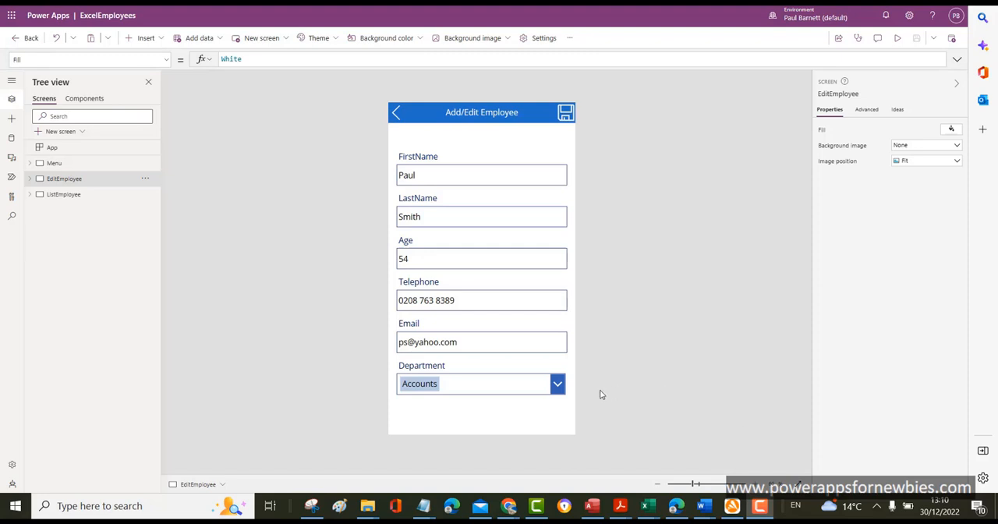
# Step: Set the OnSuccess formula of Form1 on the EditEmployee screen to Notify("Record saved")
pyautogui.click(521, 403)
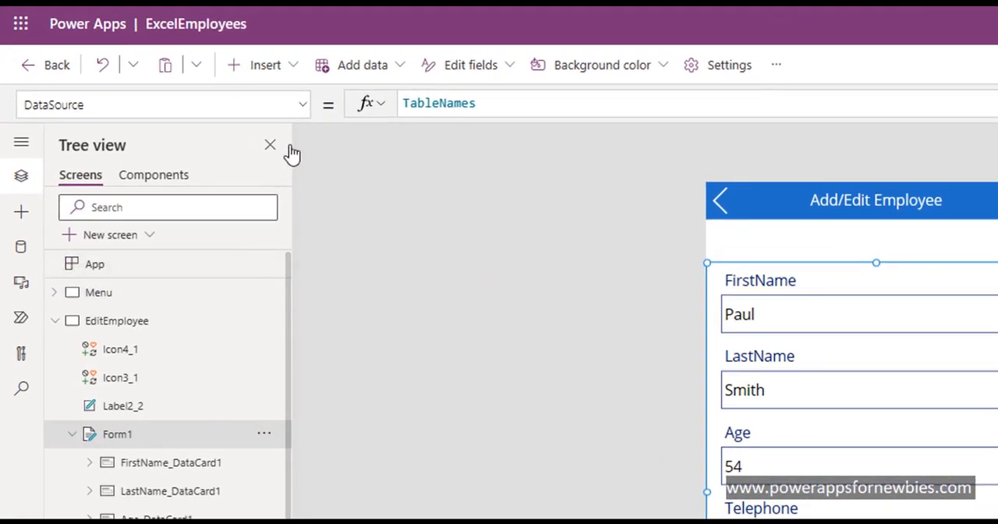
pyautogui.click(304, 107)
pyautogui.moveTo(305, 231); pyautogui.dragTo(304, 323)
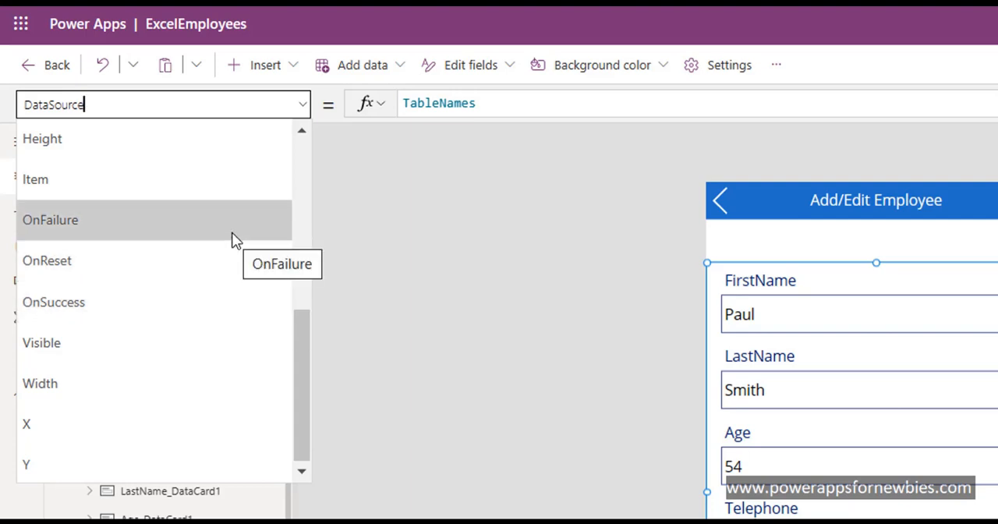
pyautogui.click(217, 306)
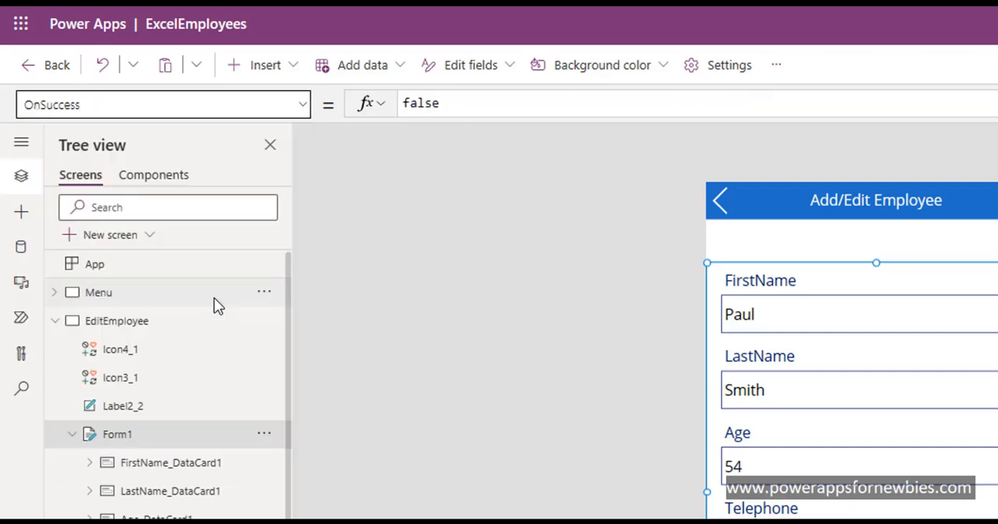
pyautogui.click(440, 109)
pyautogui.doubleClick(440, 109)
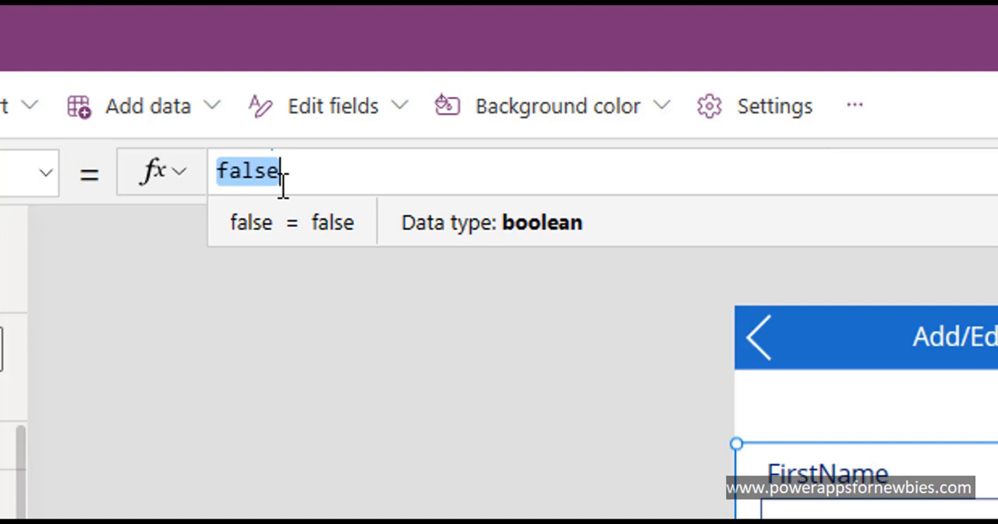
pyautogui.write('No')
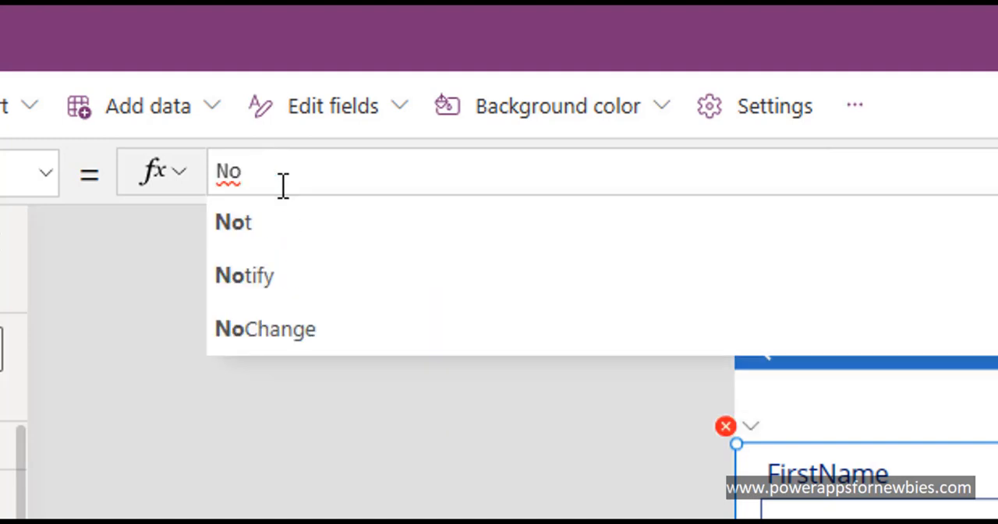
pyautogui.write('tify')
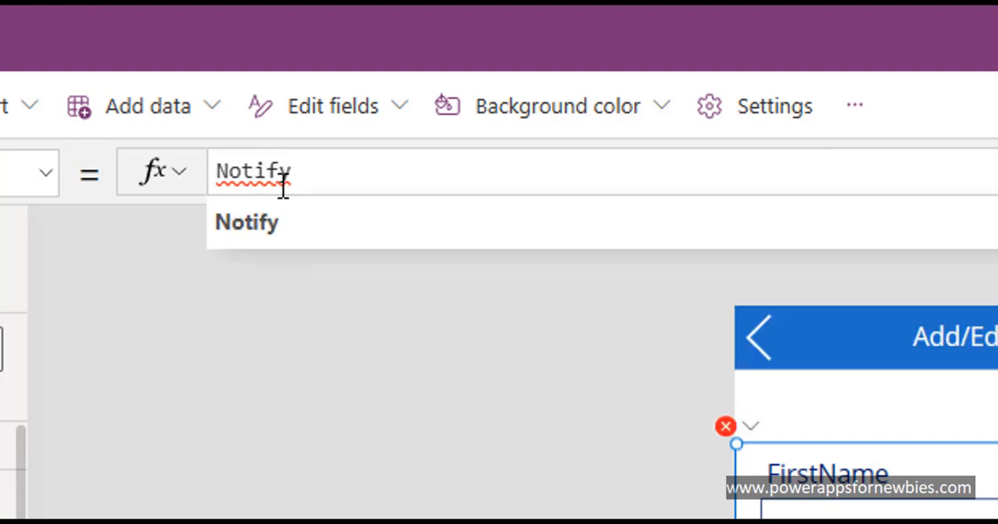
pyautogui.write('(')
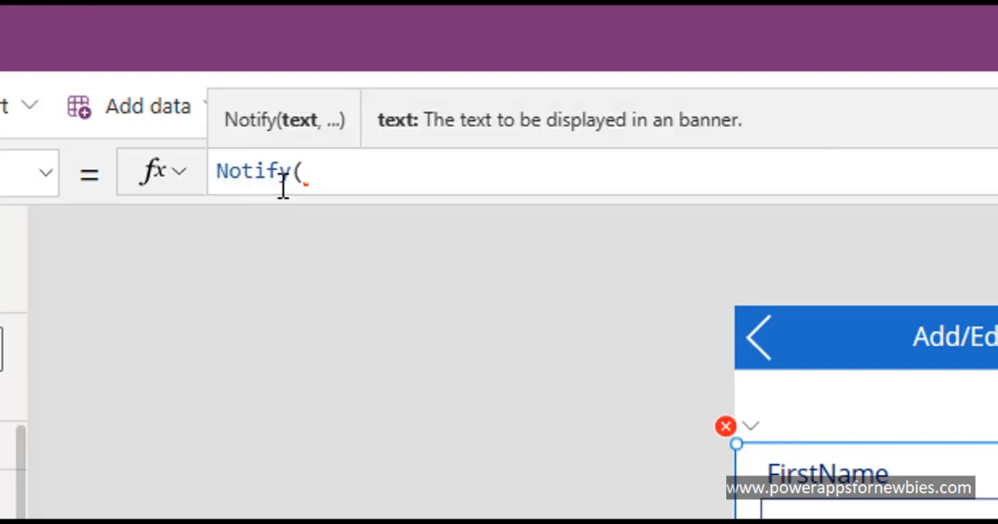
pyautogui.write('"Reco')
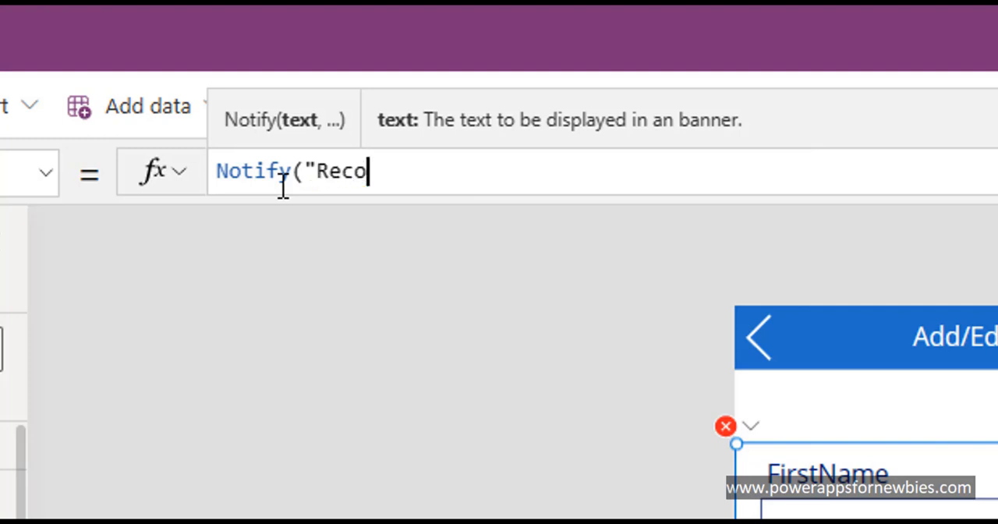
pyautogui.write('rd sav')
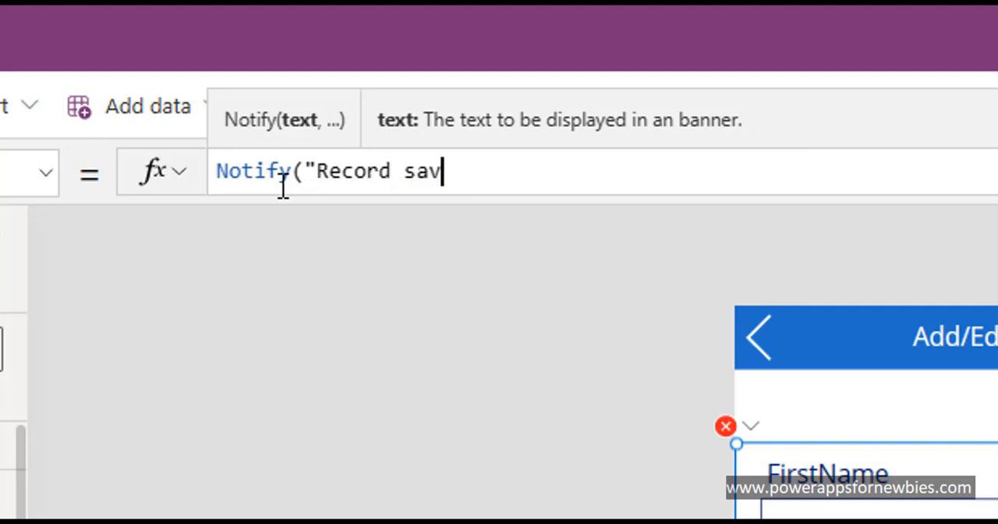
pyautogui.write('ed"')
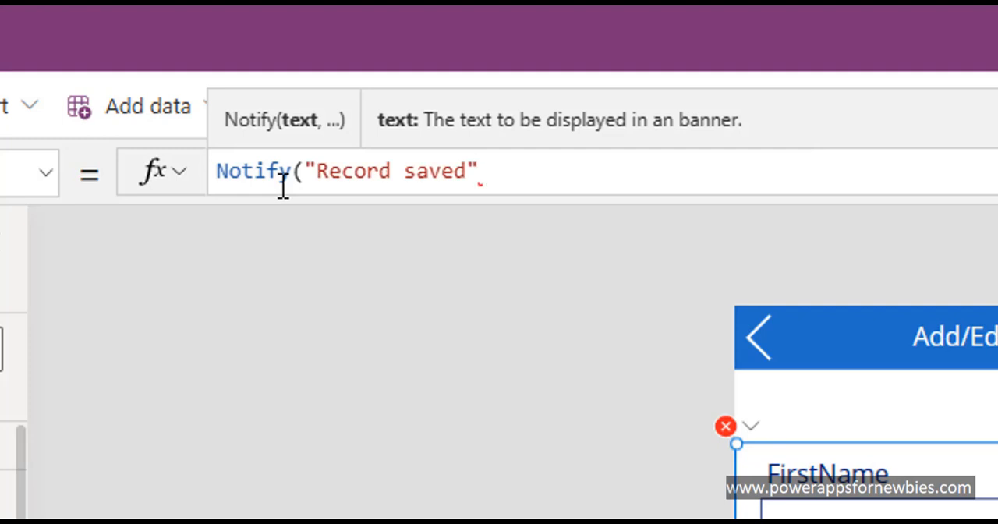
pyautogui.write(')')
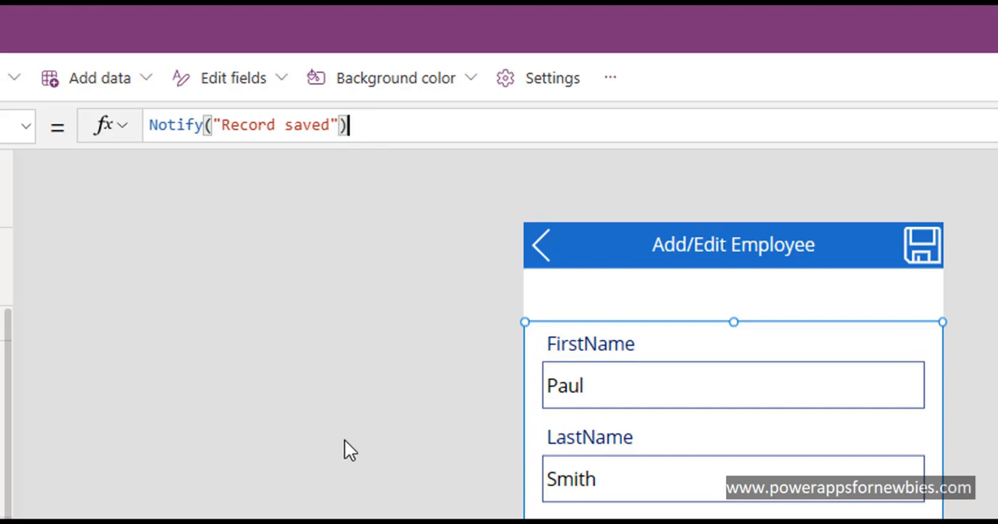
# Step: Set Form1's OnFailure formula to Notify("There was an error saving this record")
pyautogui.click(26, 126)
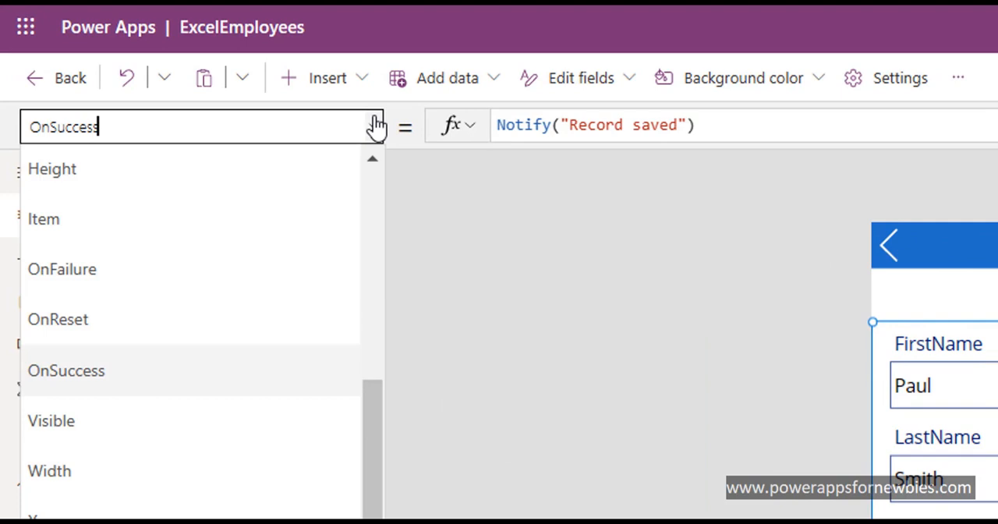
pyautogui.click(289, 268)
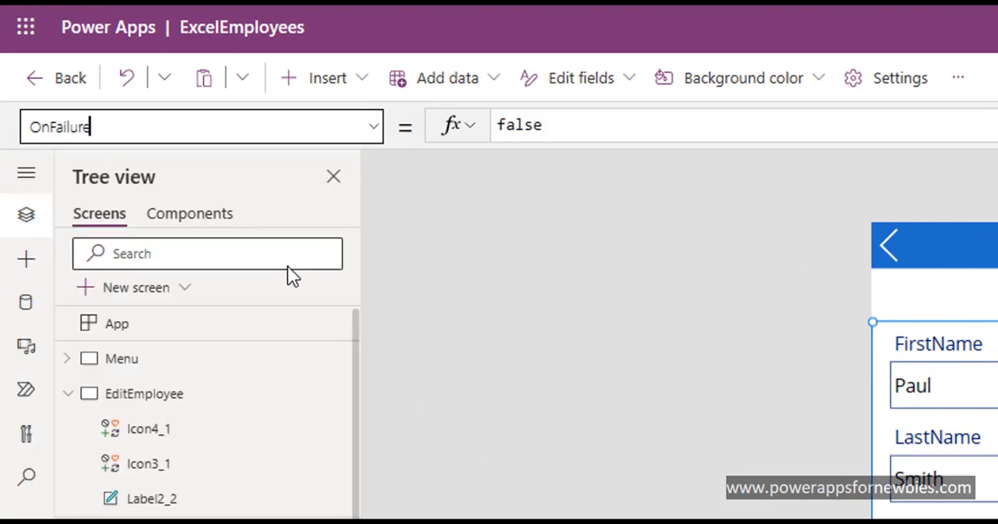
pyautogui.doubleClick(537, 126)
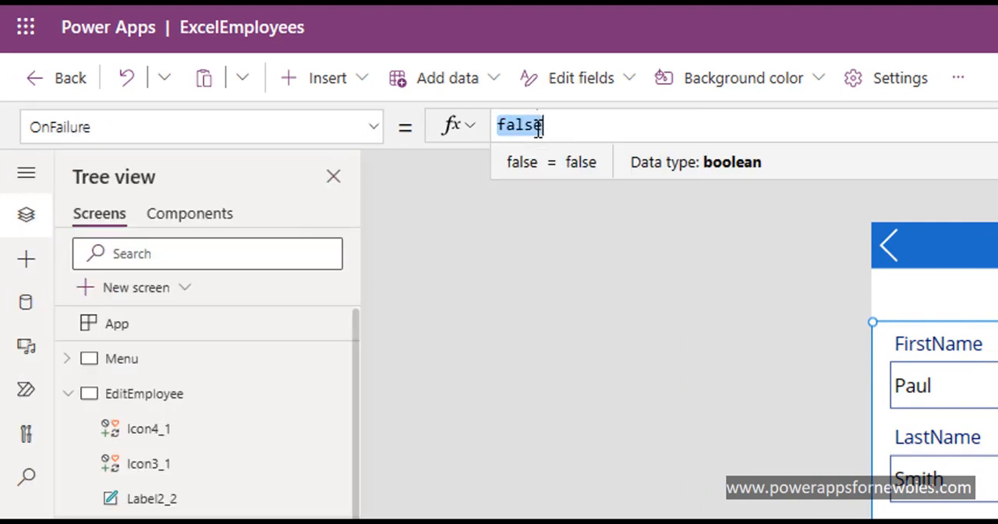
pyautogui.write('N')
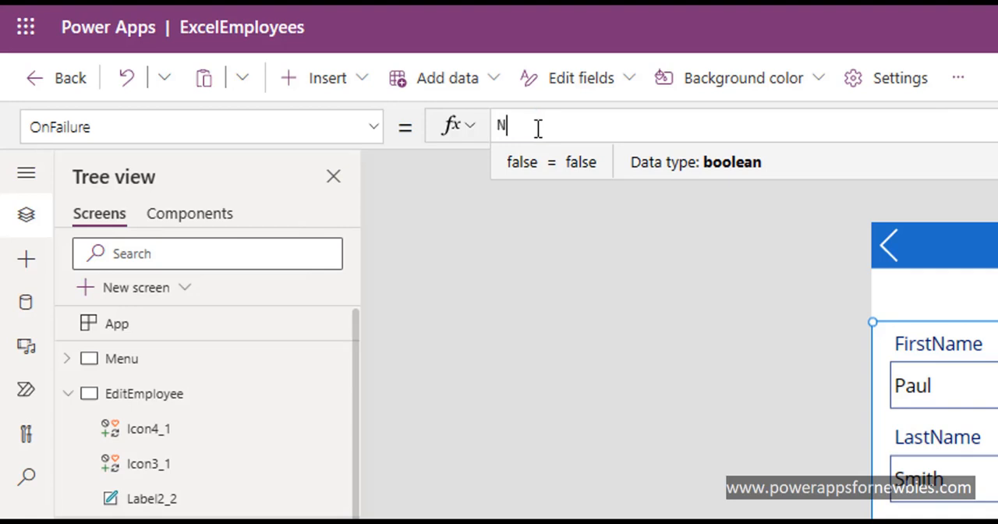
pyautogui.write('otify')
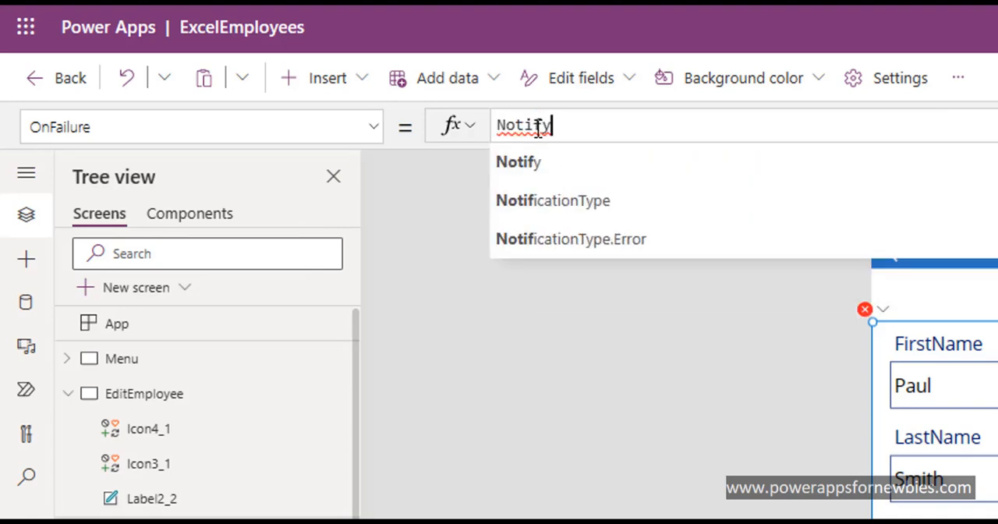
pyautogui.write('("')
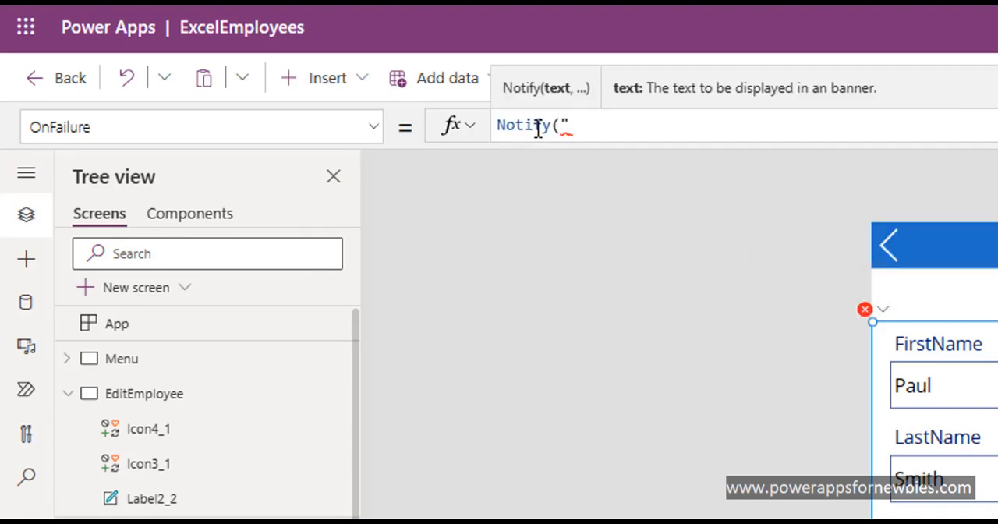
pyautogui.write('eror')
pyautogui.press('BackSpace')
pyautogui.press('BackSpace')
pyautogui.press('BackSpace')
pyautogui.press('BackSpace')
pyautogui.write('There was a')
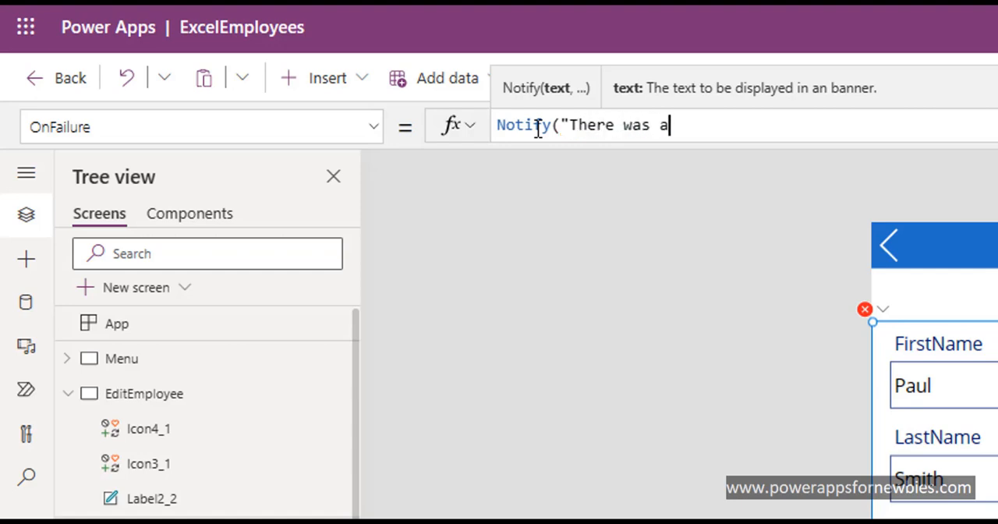
pyautogui.press('BackSpace')
pyautogui.write('n errr')
pyautogui.press('BackSpace')
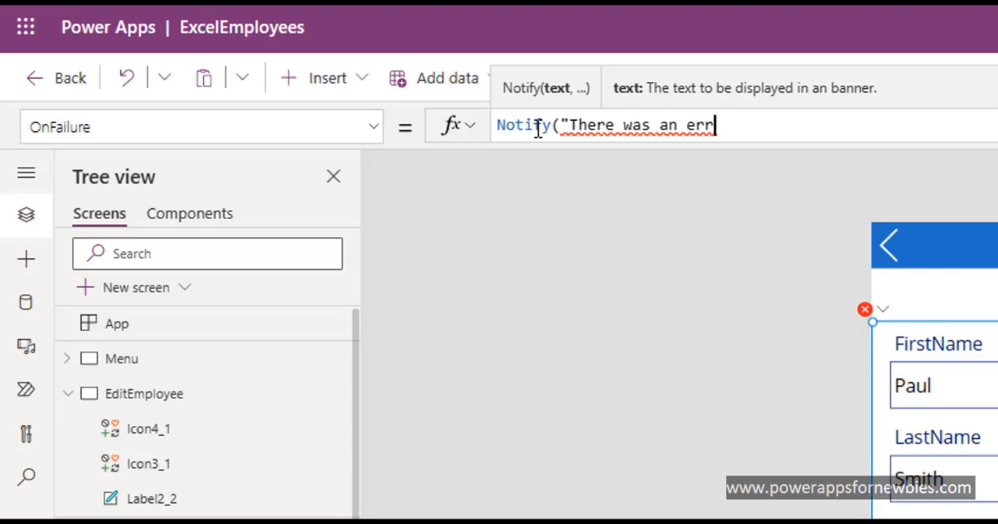
pyautogui.write('or sav')
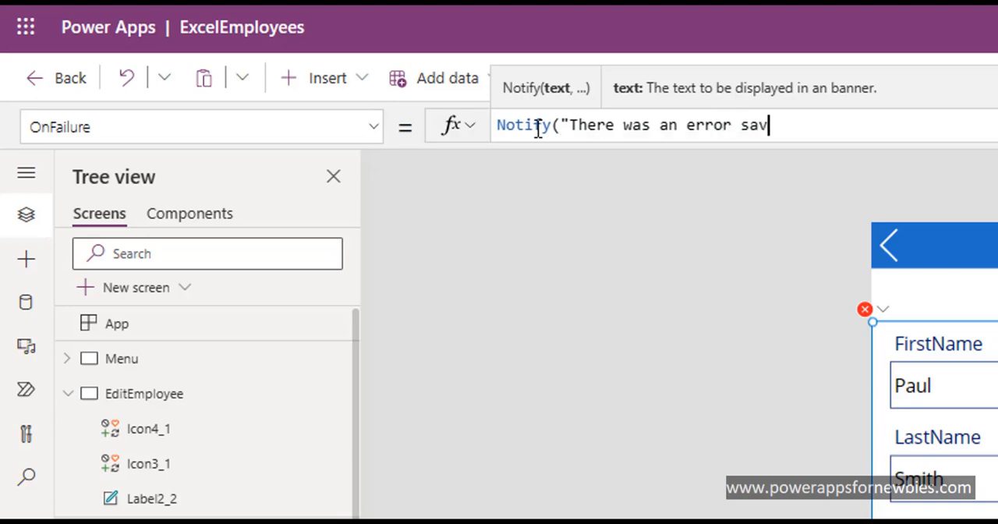
pyautogui.write('ing th')
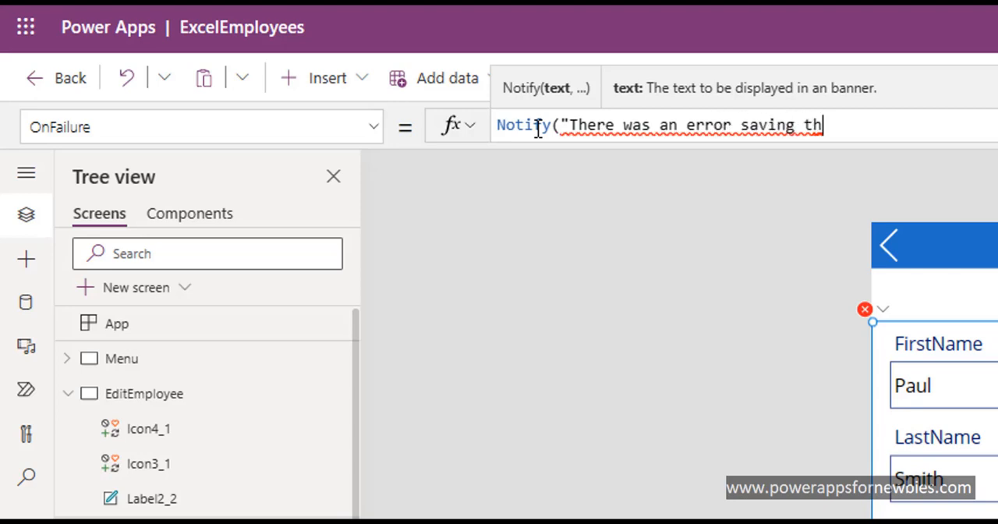
pyautogui.write('is rec')
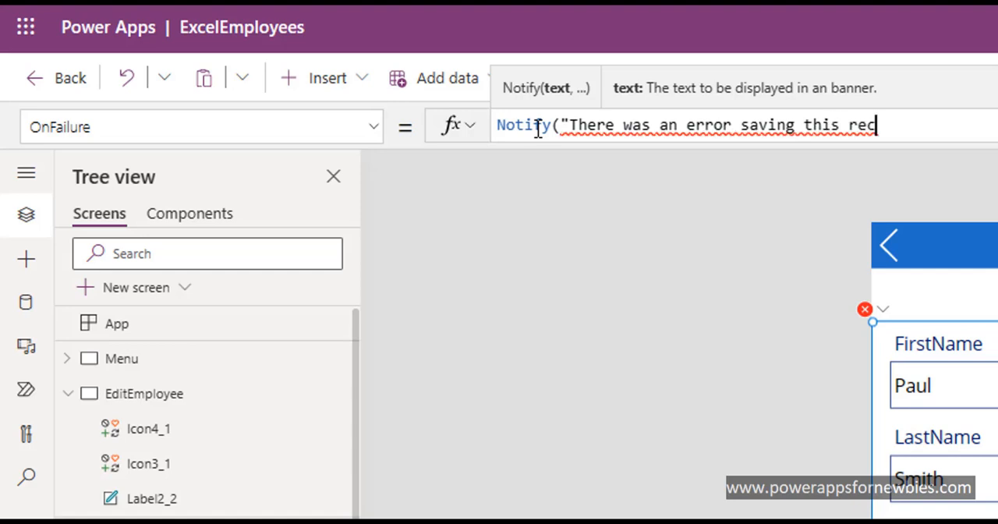
pyautogui.write('ord")')
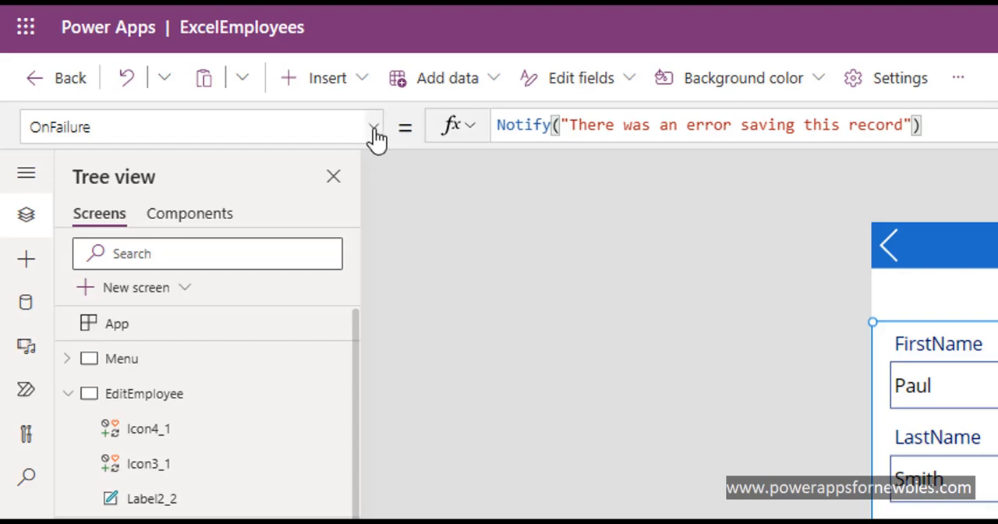
# Step: Preview the app from the Menu screen and open the third employee's record from the Employees list
pyautogui.click(98, 364)
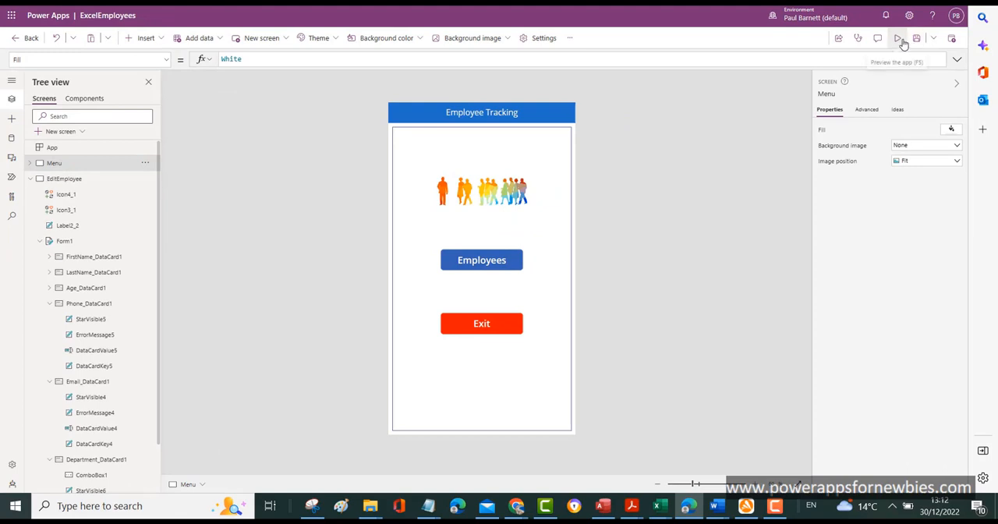
pyautogui.click(902, 40)
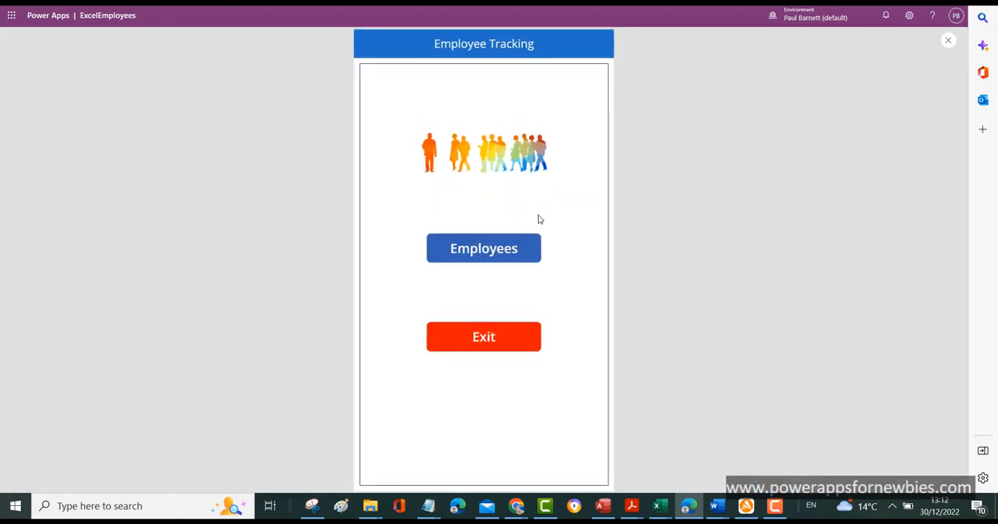
pyautogui.click(491, 247)
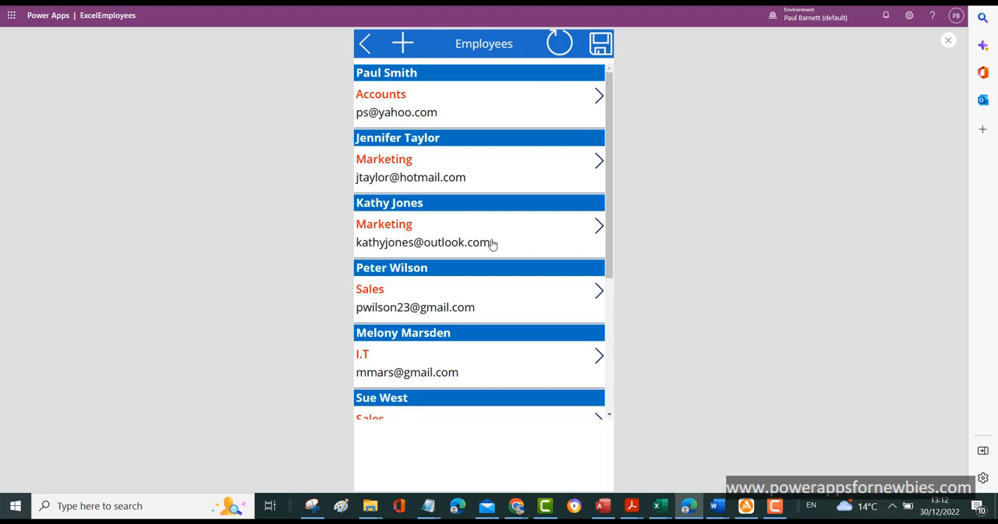
pyautogui.click(601, 226)
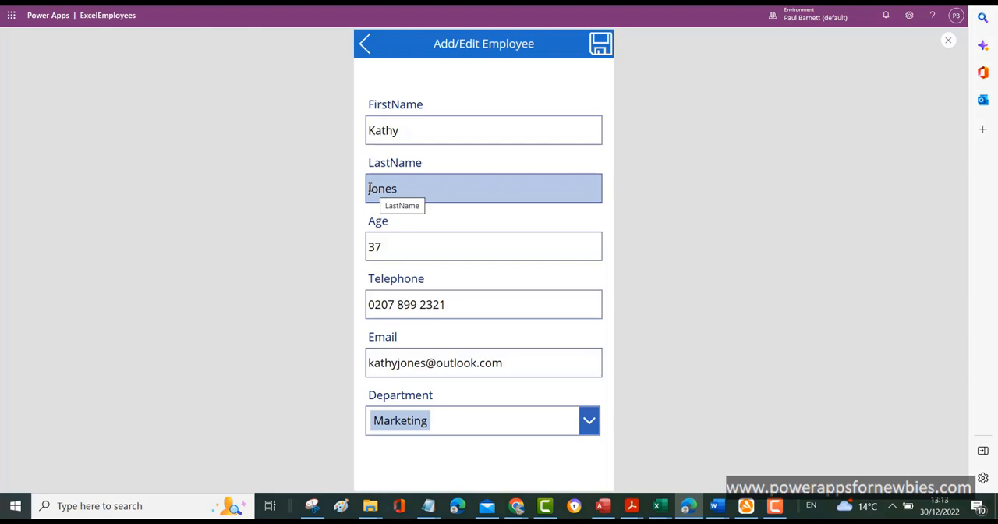
# Step: Add a middle name before the employee's last name in LastName, save the record and return to the Employees list
pyautogui.click(370, 188)
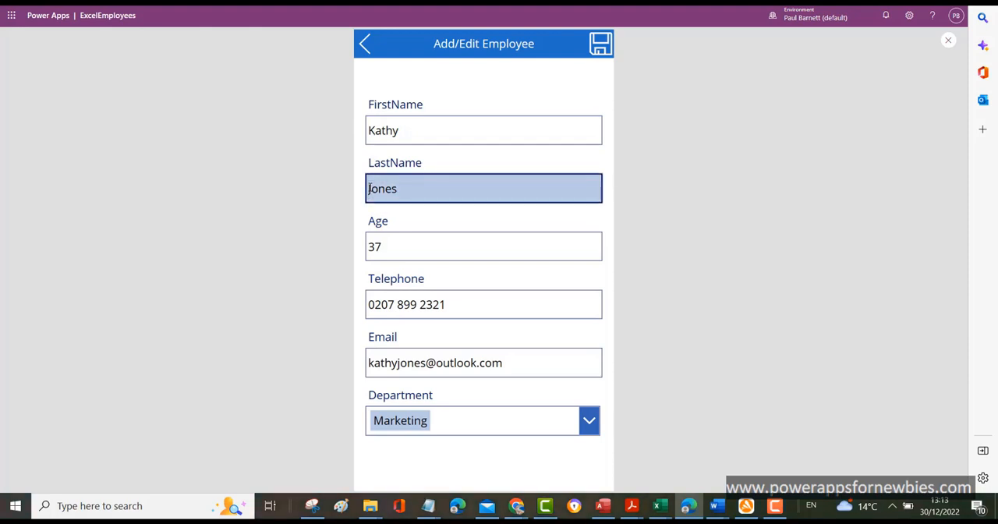
pyautogui.write('Mary')
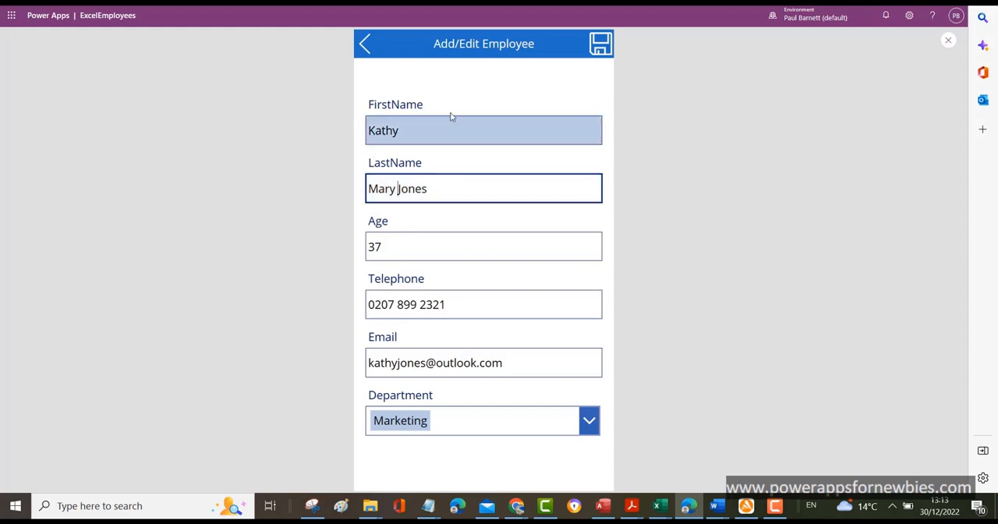
pyautogui.click(607, 46)
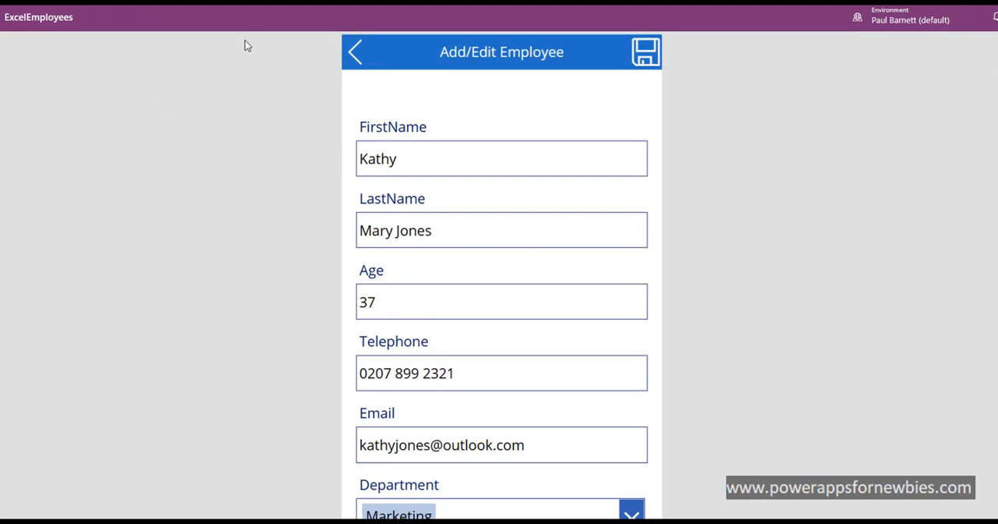
pyautogui.click(356, 51)
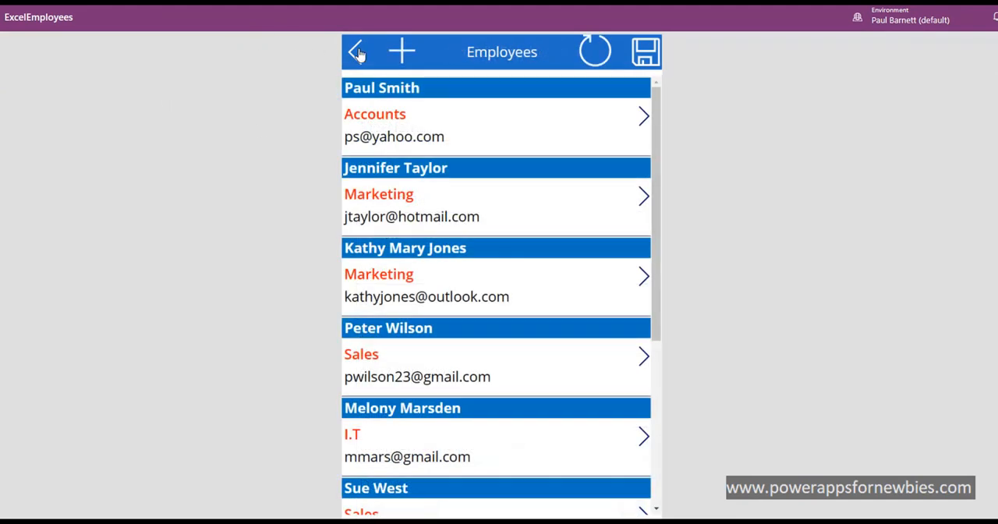